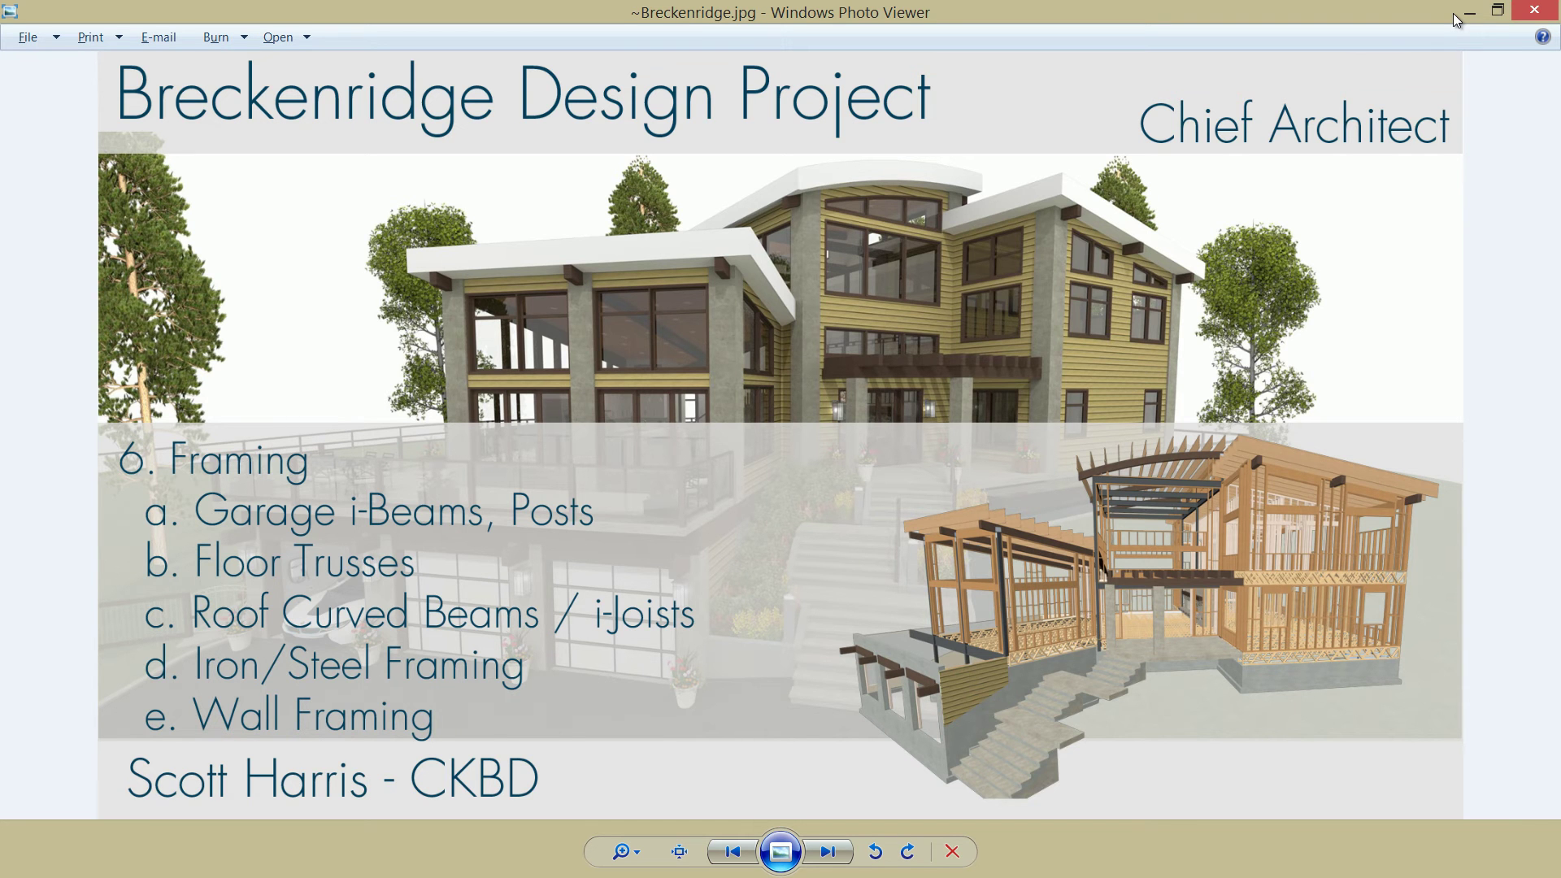
# - Switch to Chief Architect and place a post at the exterior wall corner beside the small closet in the floor plan
pyautogui.click(1467, 14)
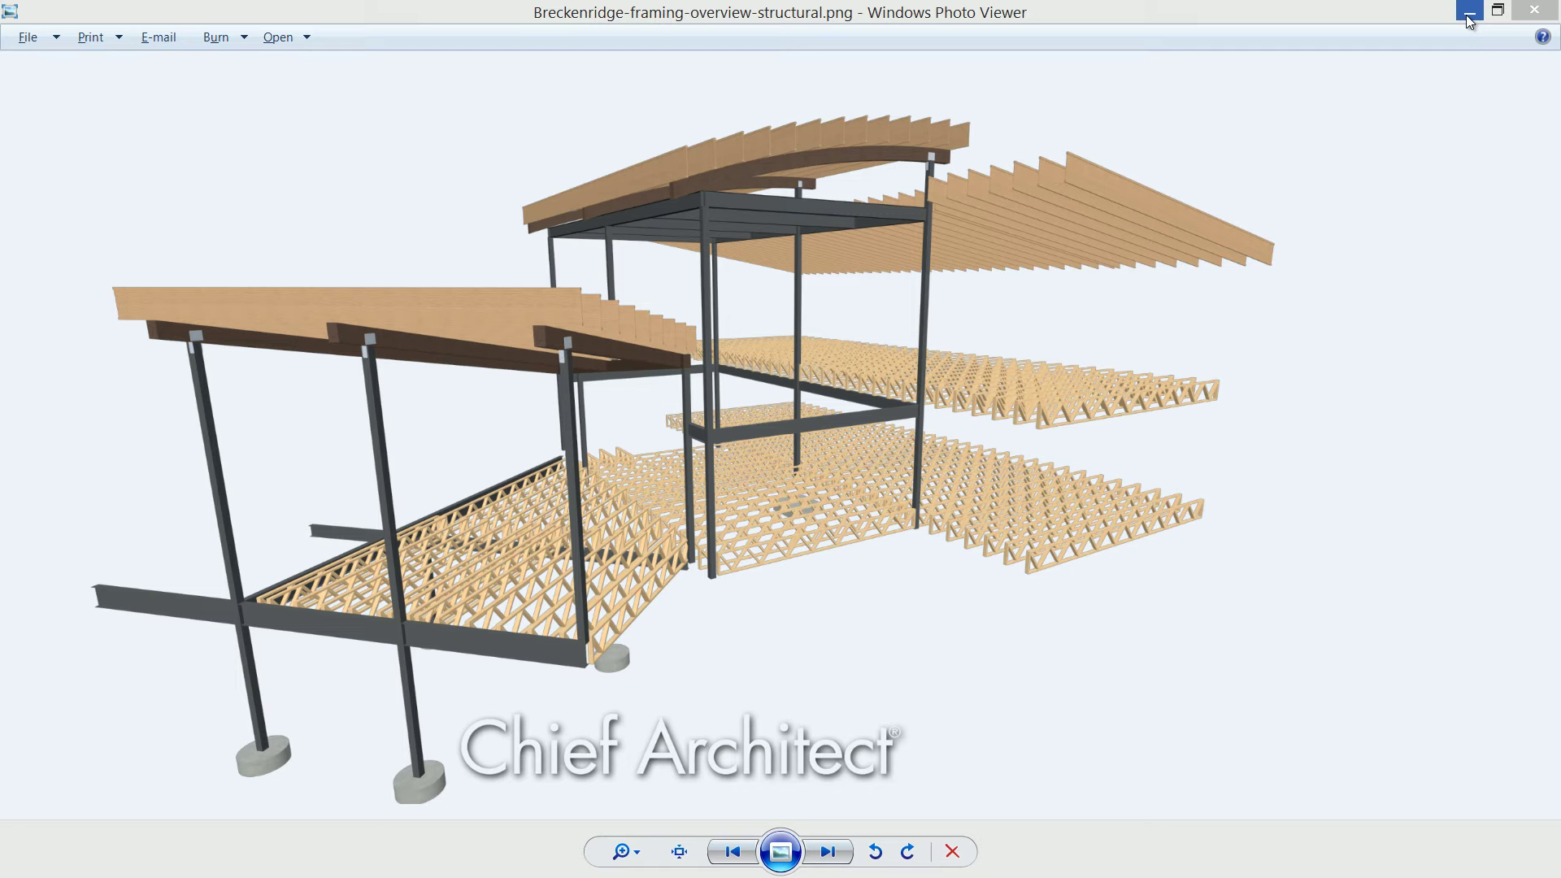
pyautogui.click(1469, 15)
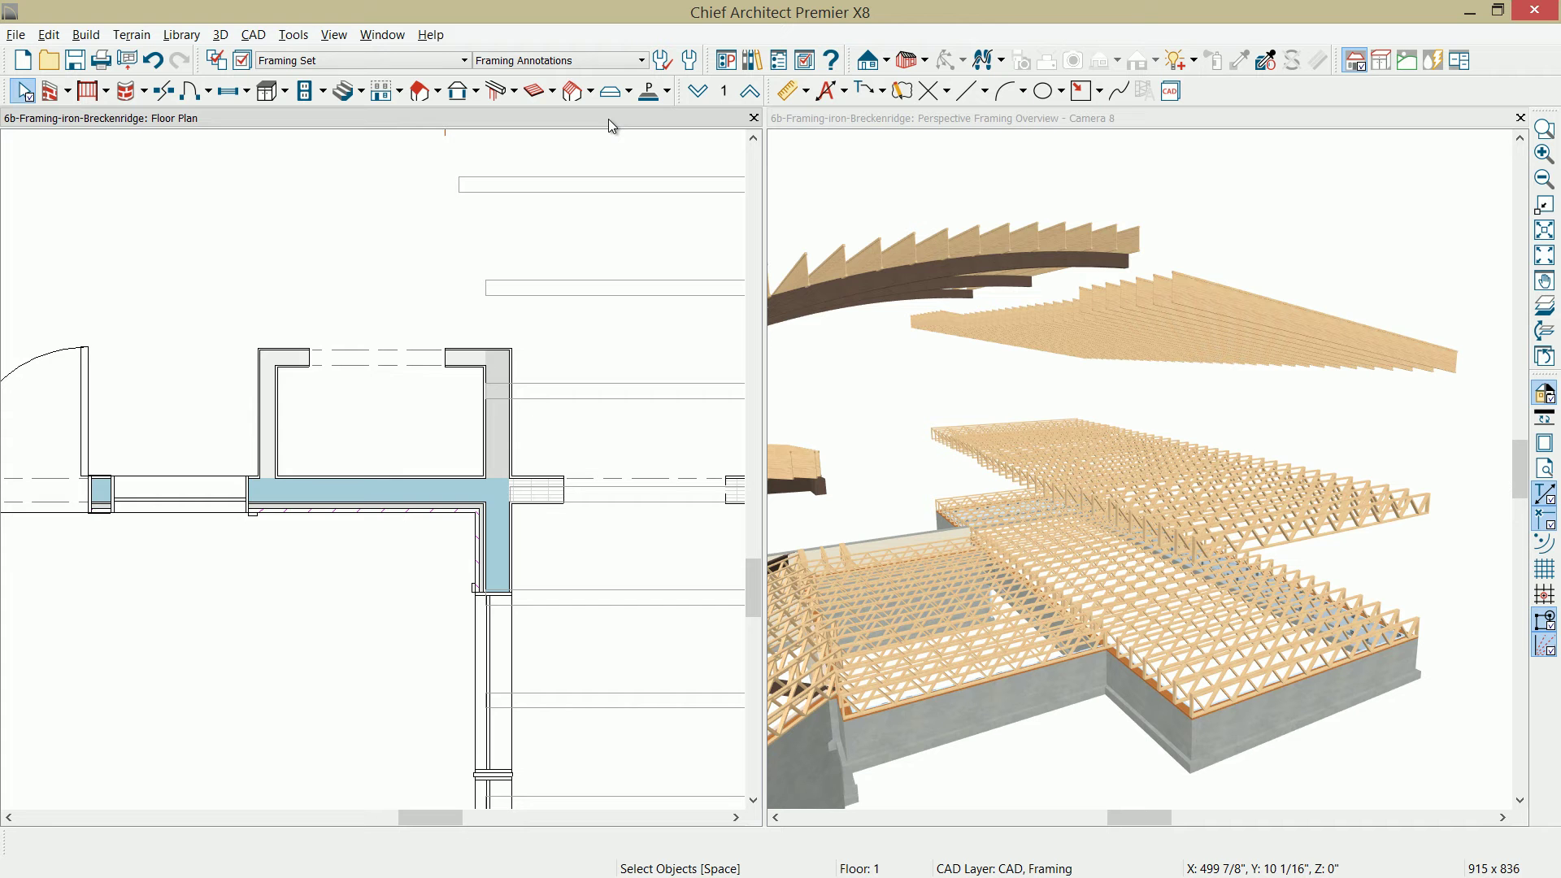
pyautogui.click(514, 95)
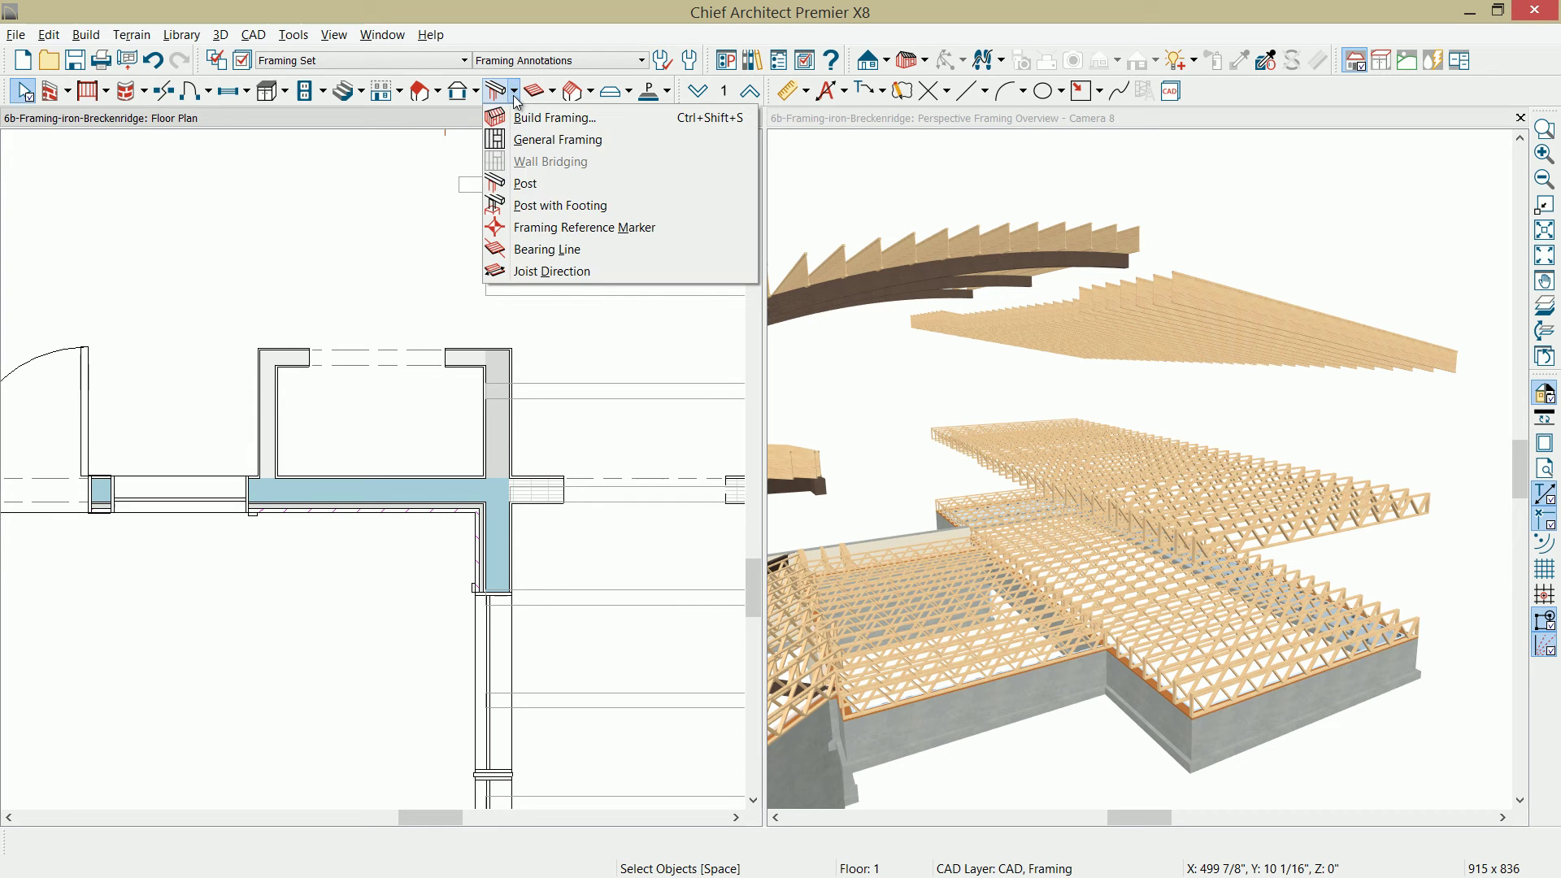
pyautogui.click(520, 205)
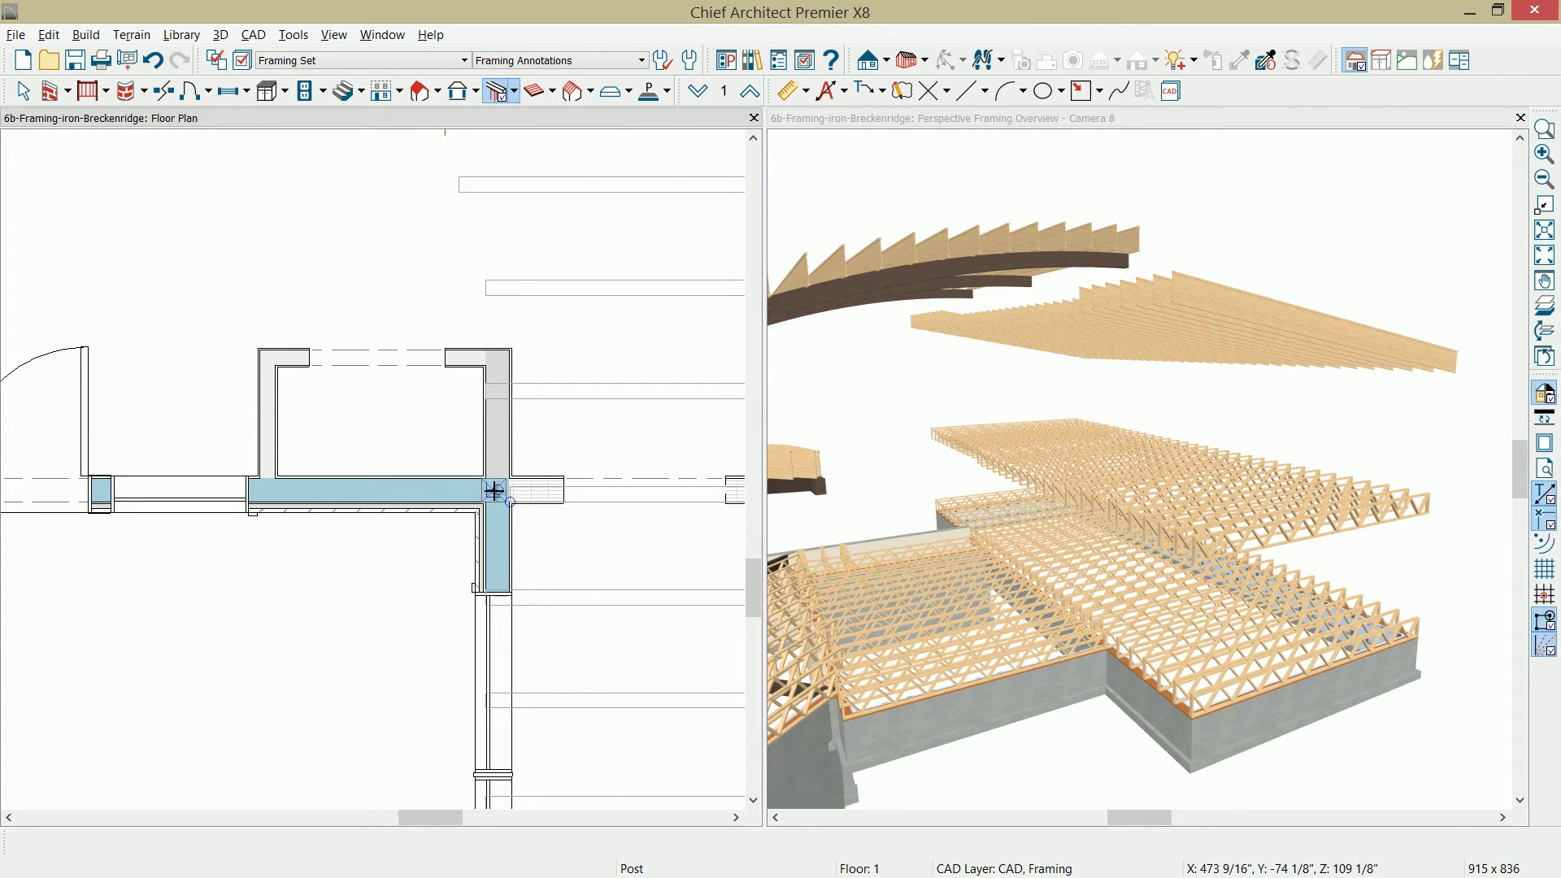
pyautogui.click(497, 491)
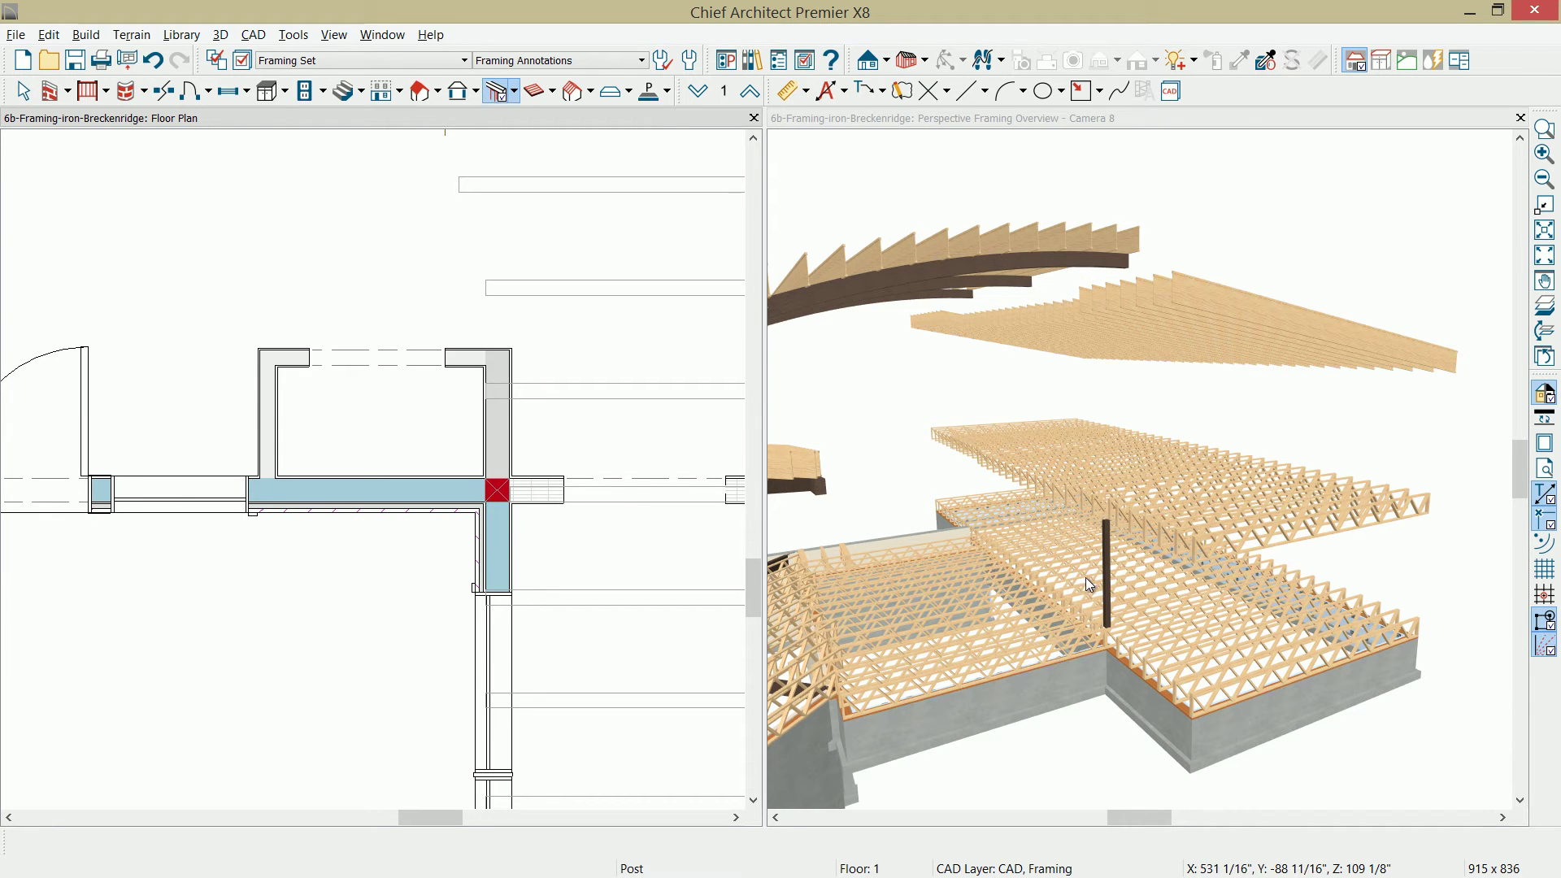
# - Stretch the new post between the curved roof beam and the foundation, setting its bottom height to -23 1/4" and top height to 342 1/4"
pyautogui.click(1110, 577)
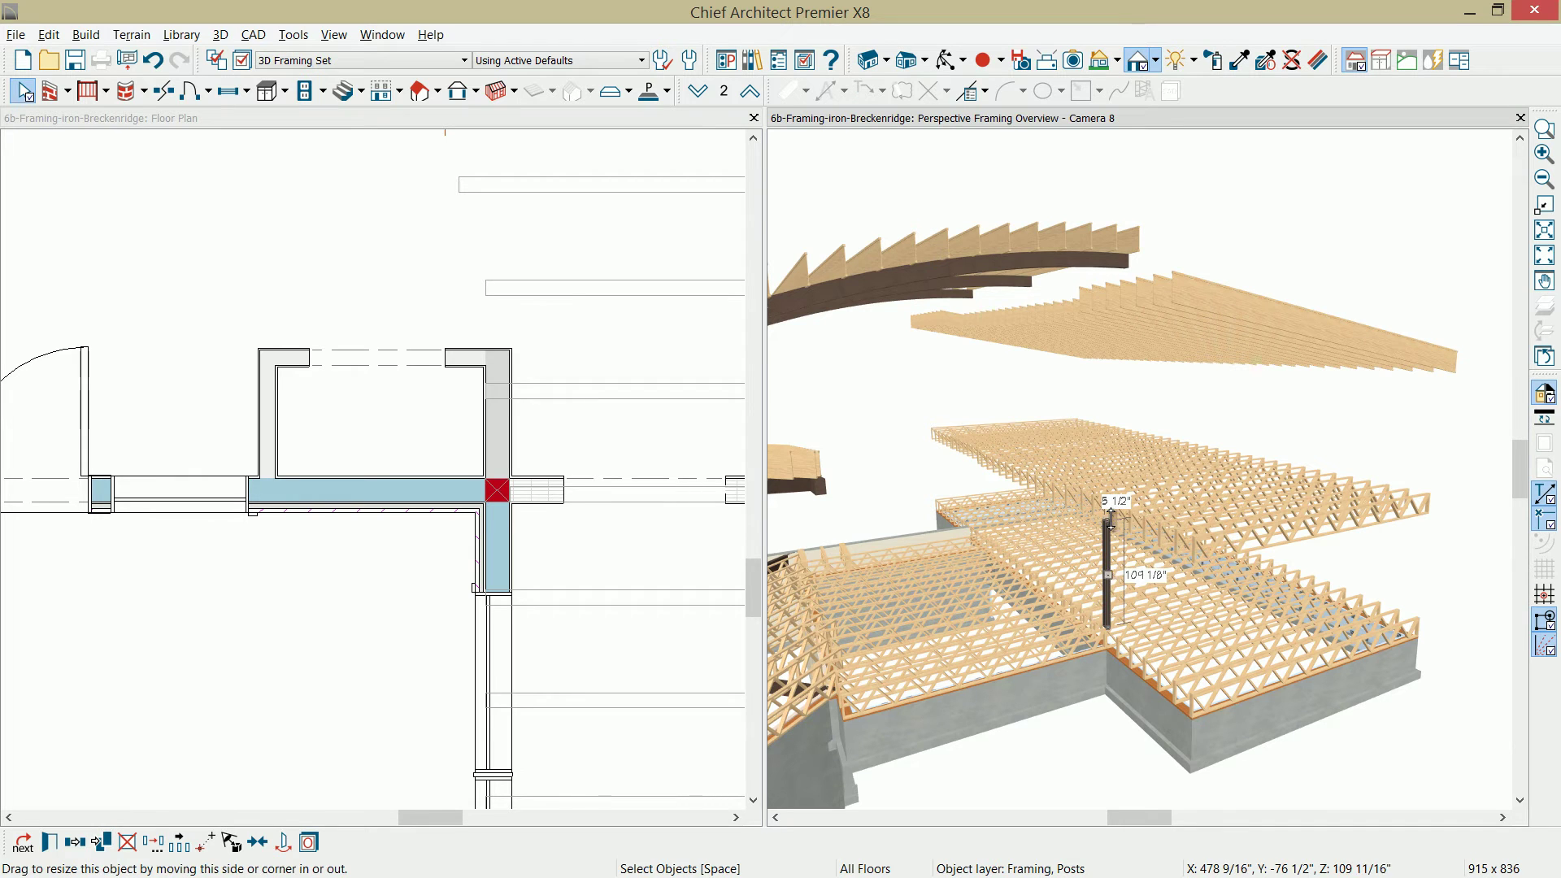
pyautogui.moveTo(1124, 412); pyautogui.dragTo(1125, 264)
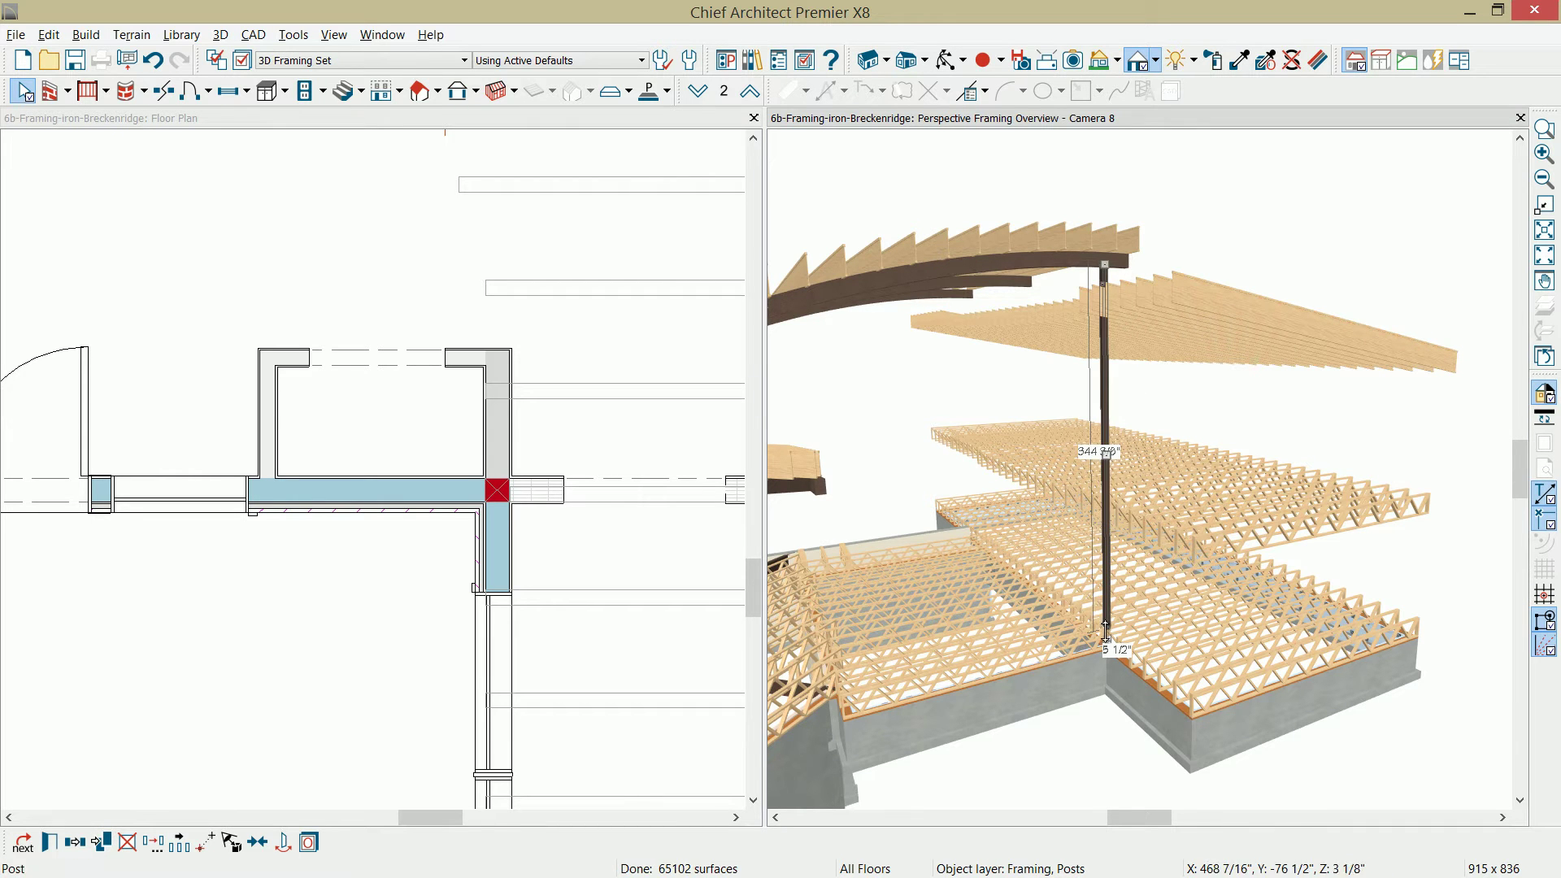
pyautogui.moveTo(1107, 642); pyautogui.dragTo(1111, 654)
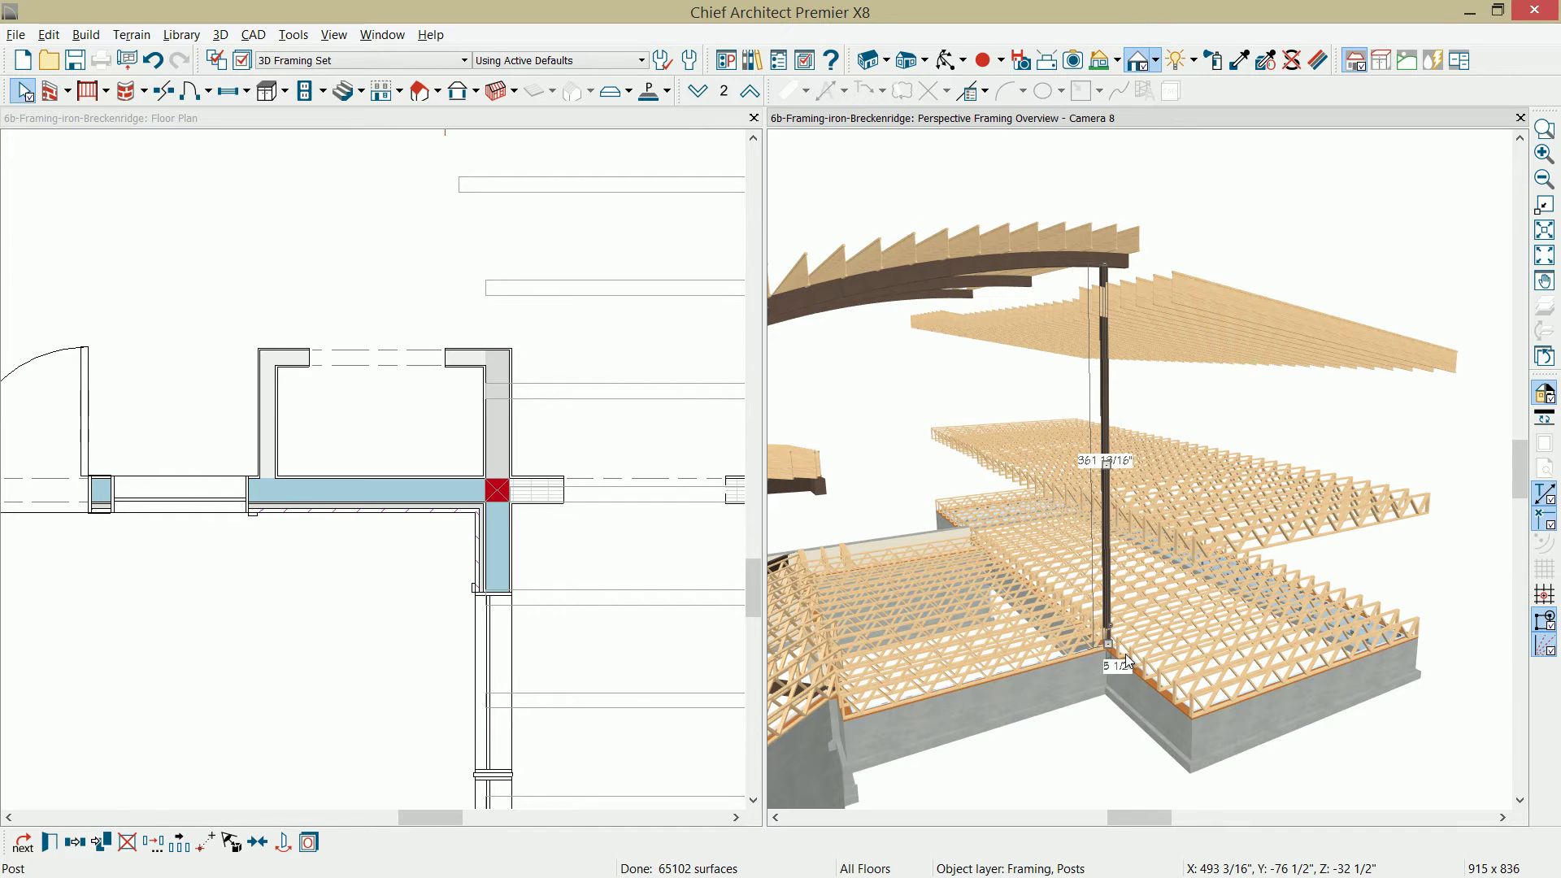
pyautogui.hotkey('ctrl', 'e')
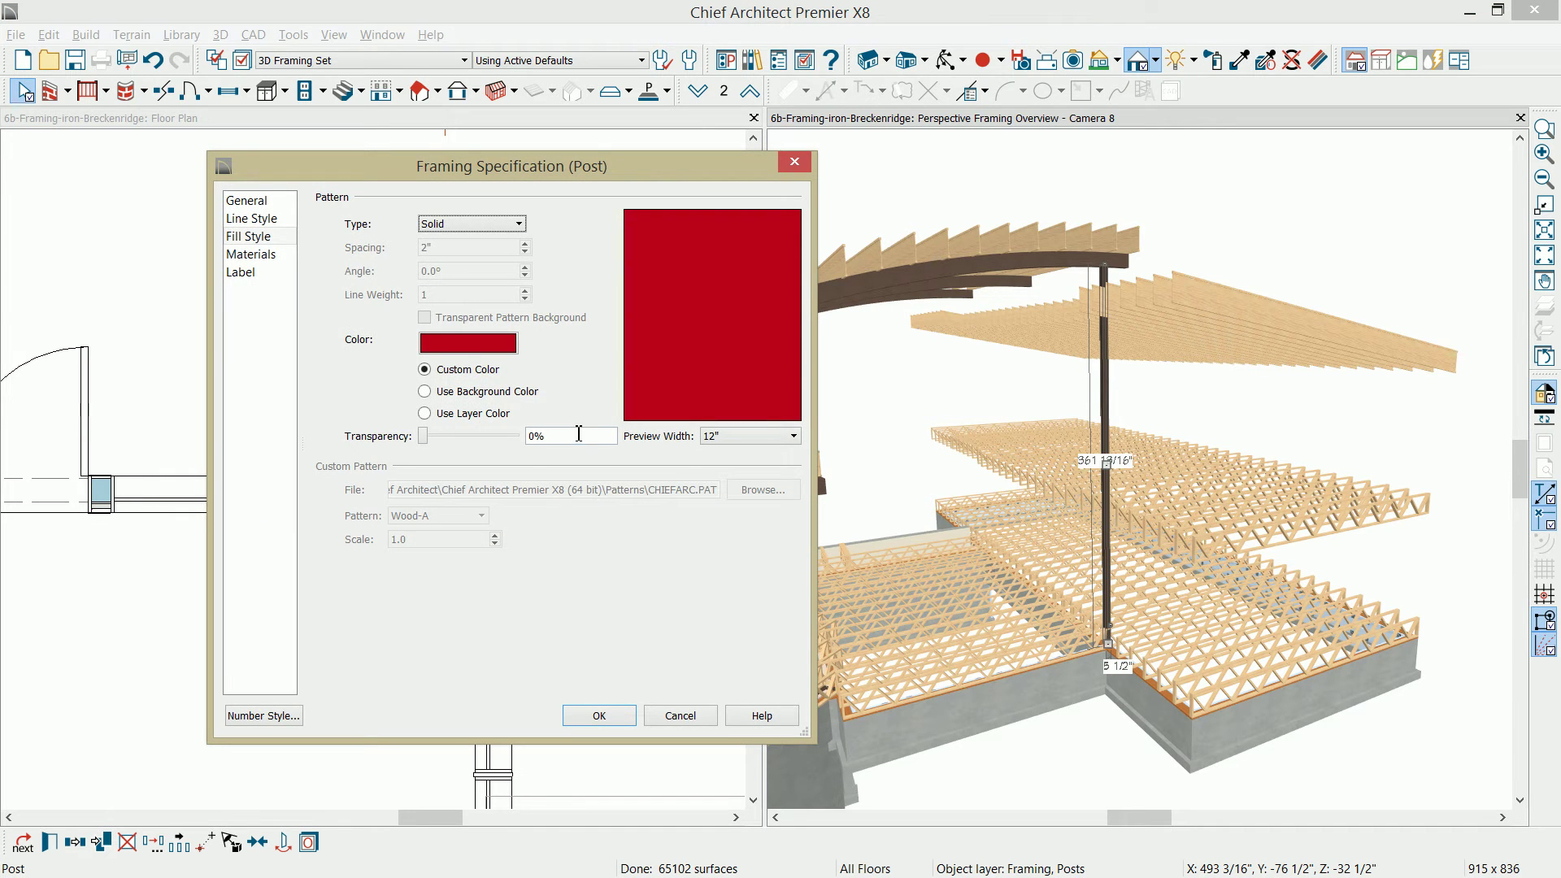
pyautogui.click(246, 200)
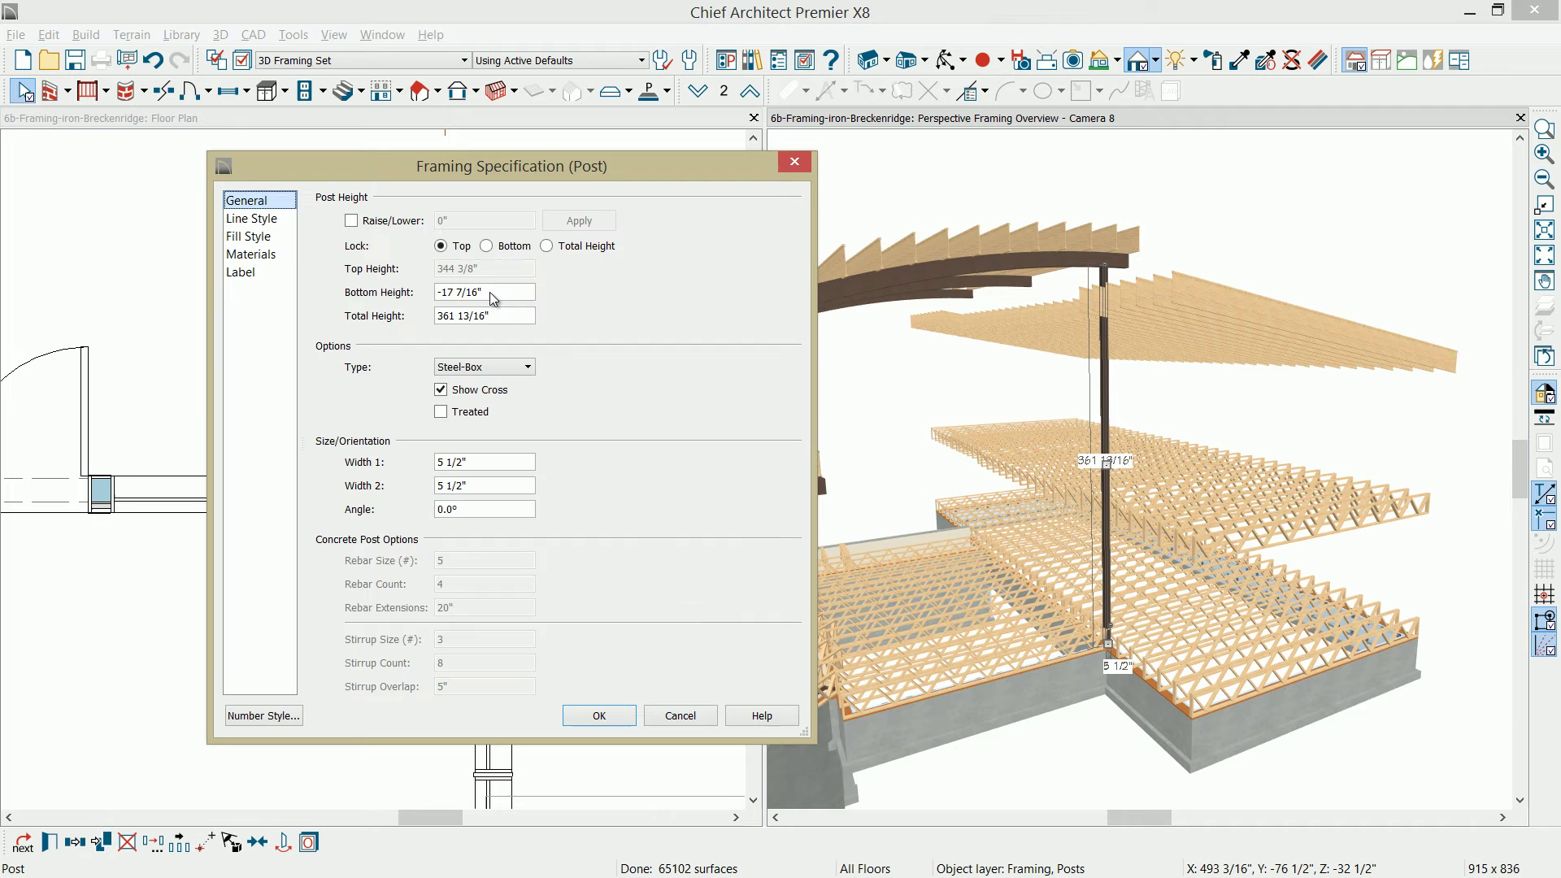
pyautogui.moveTo(490, 291); pyautogui.dragTo(440, 292)
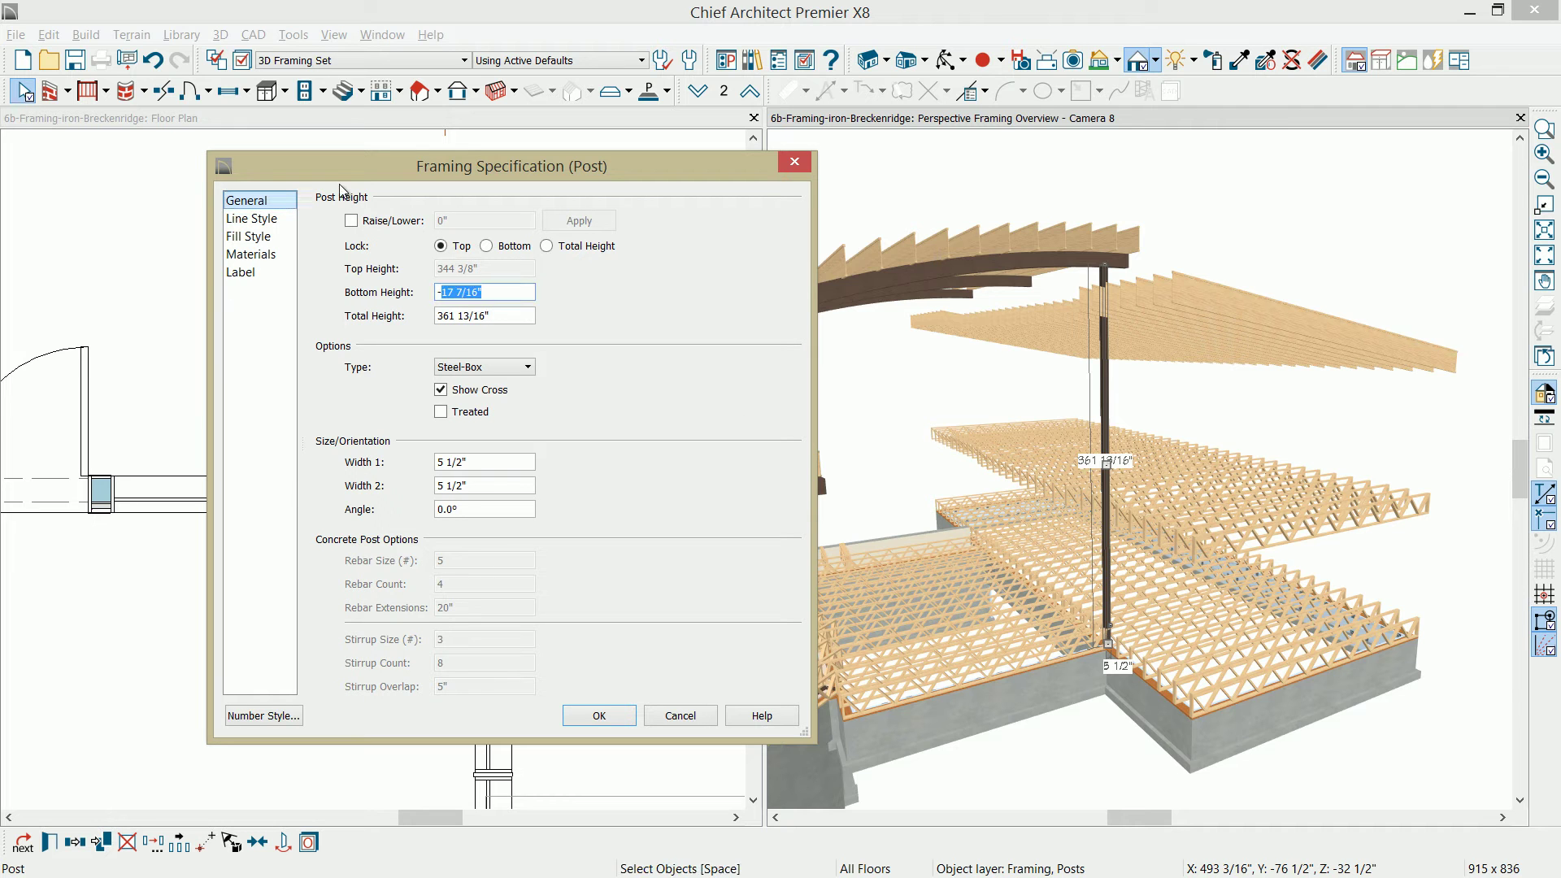
pyautogui.write('23 1/4')
pyautogui.press('Tab')
pyautogui.click(486, 247)
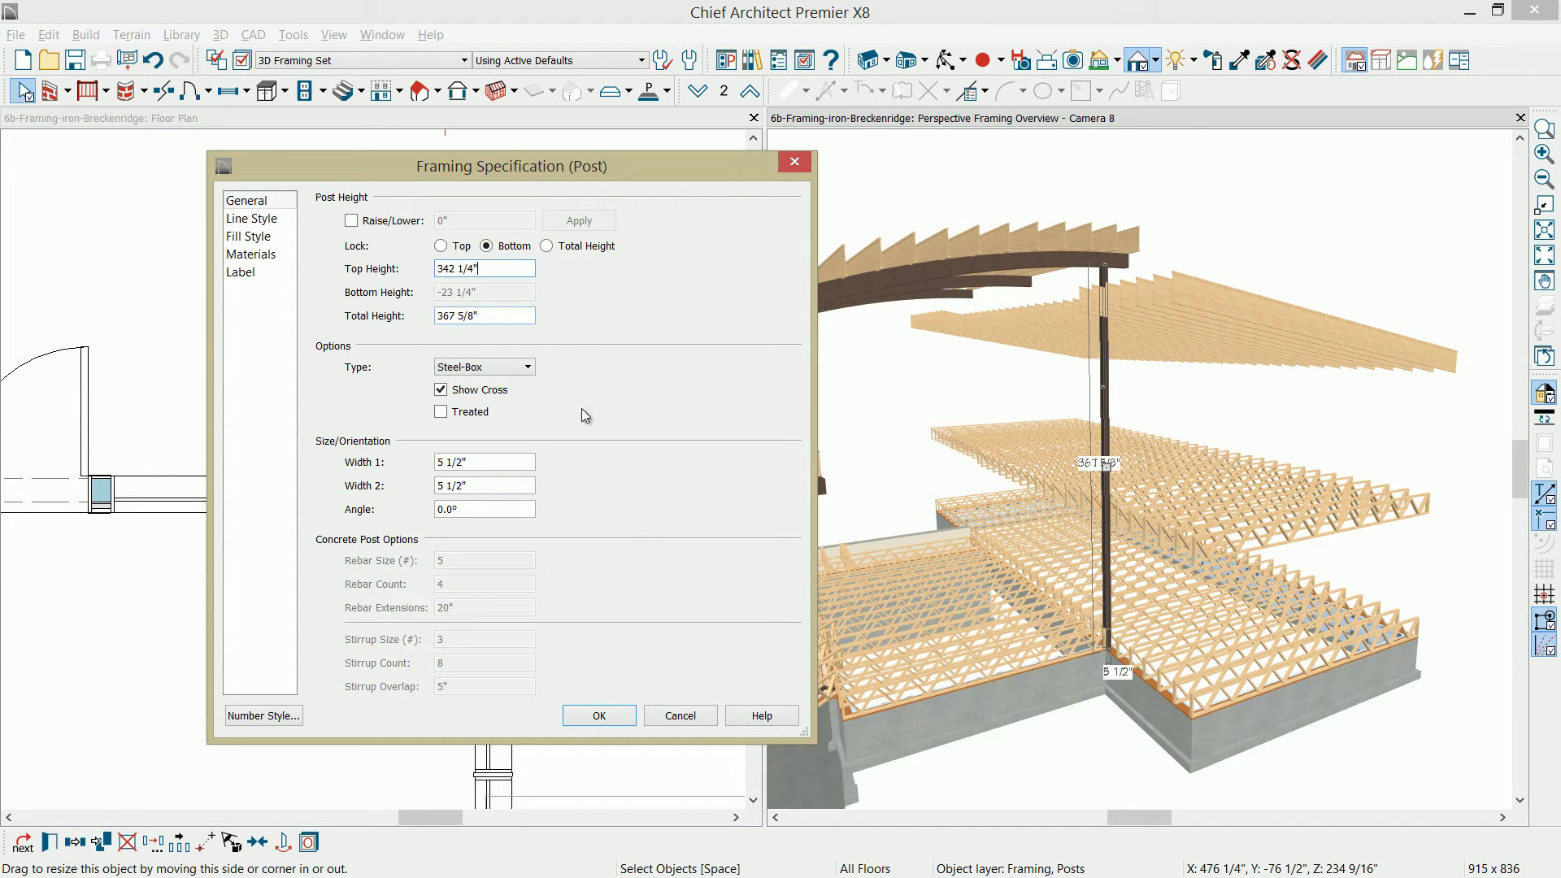
pyautogui.click(603, 707)
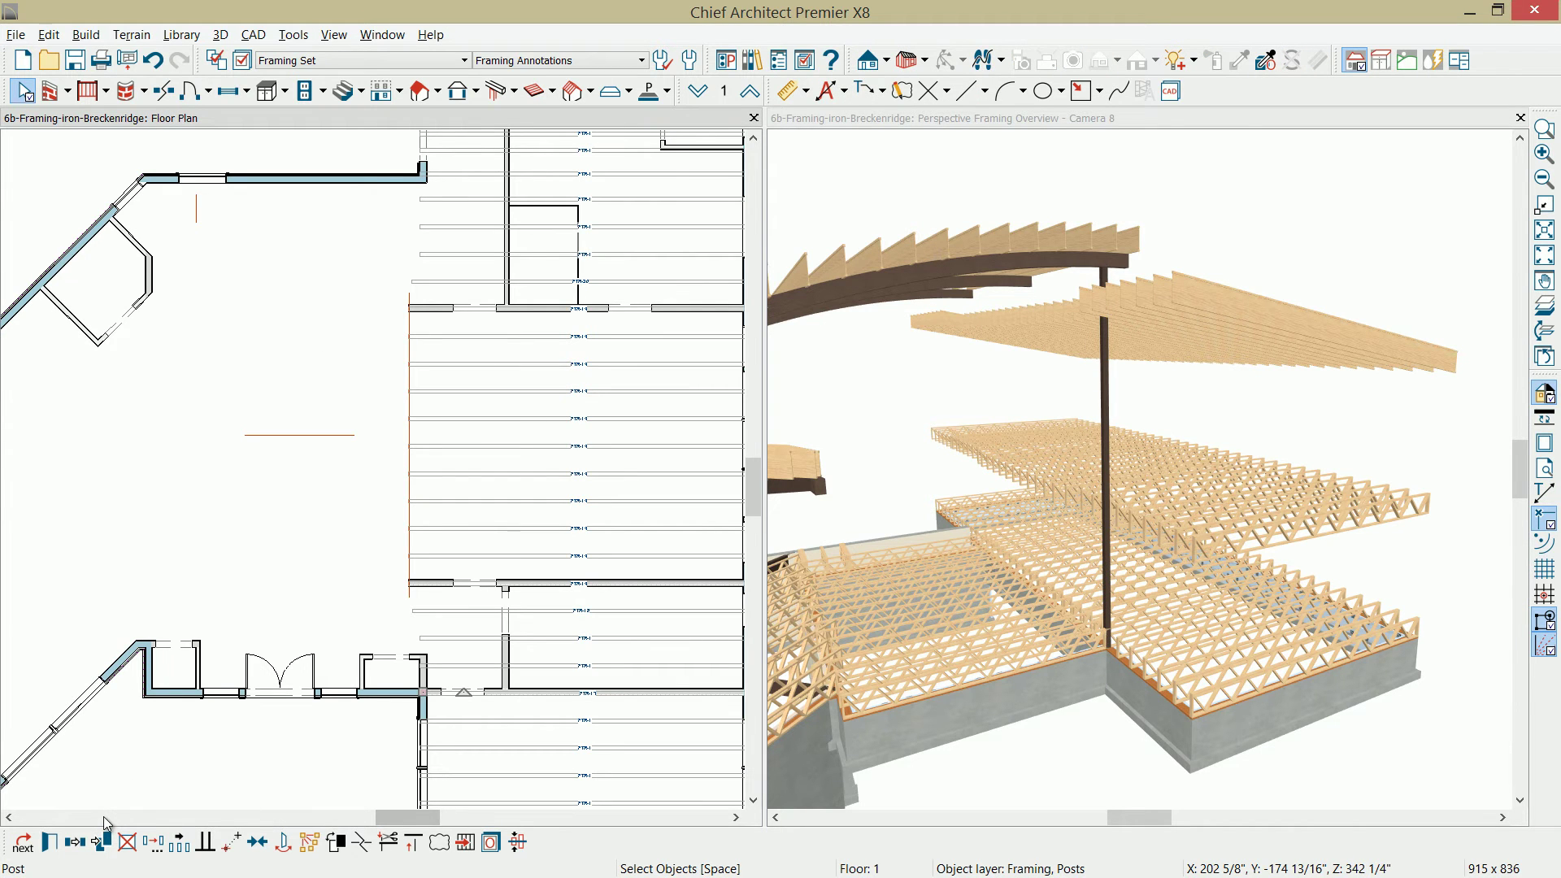
# - Reflect a copy of the post about the horizontal reference line to the opposite wall corner, and center another copy on that line
pyautogui.click(75, 842)
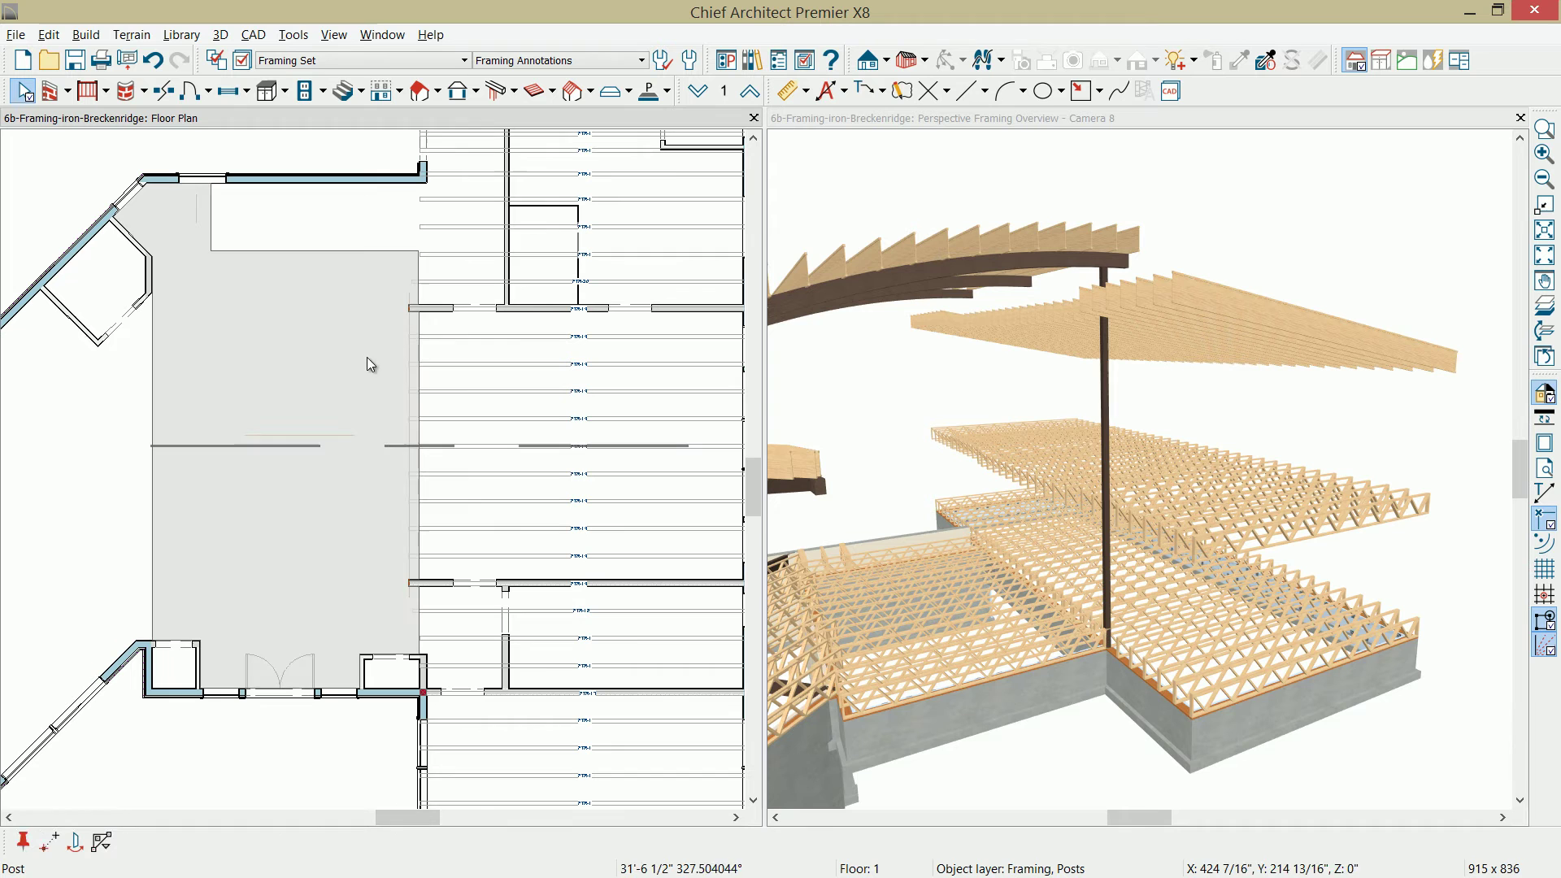
pyautogui.click(309, 441)
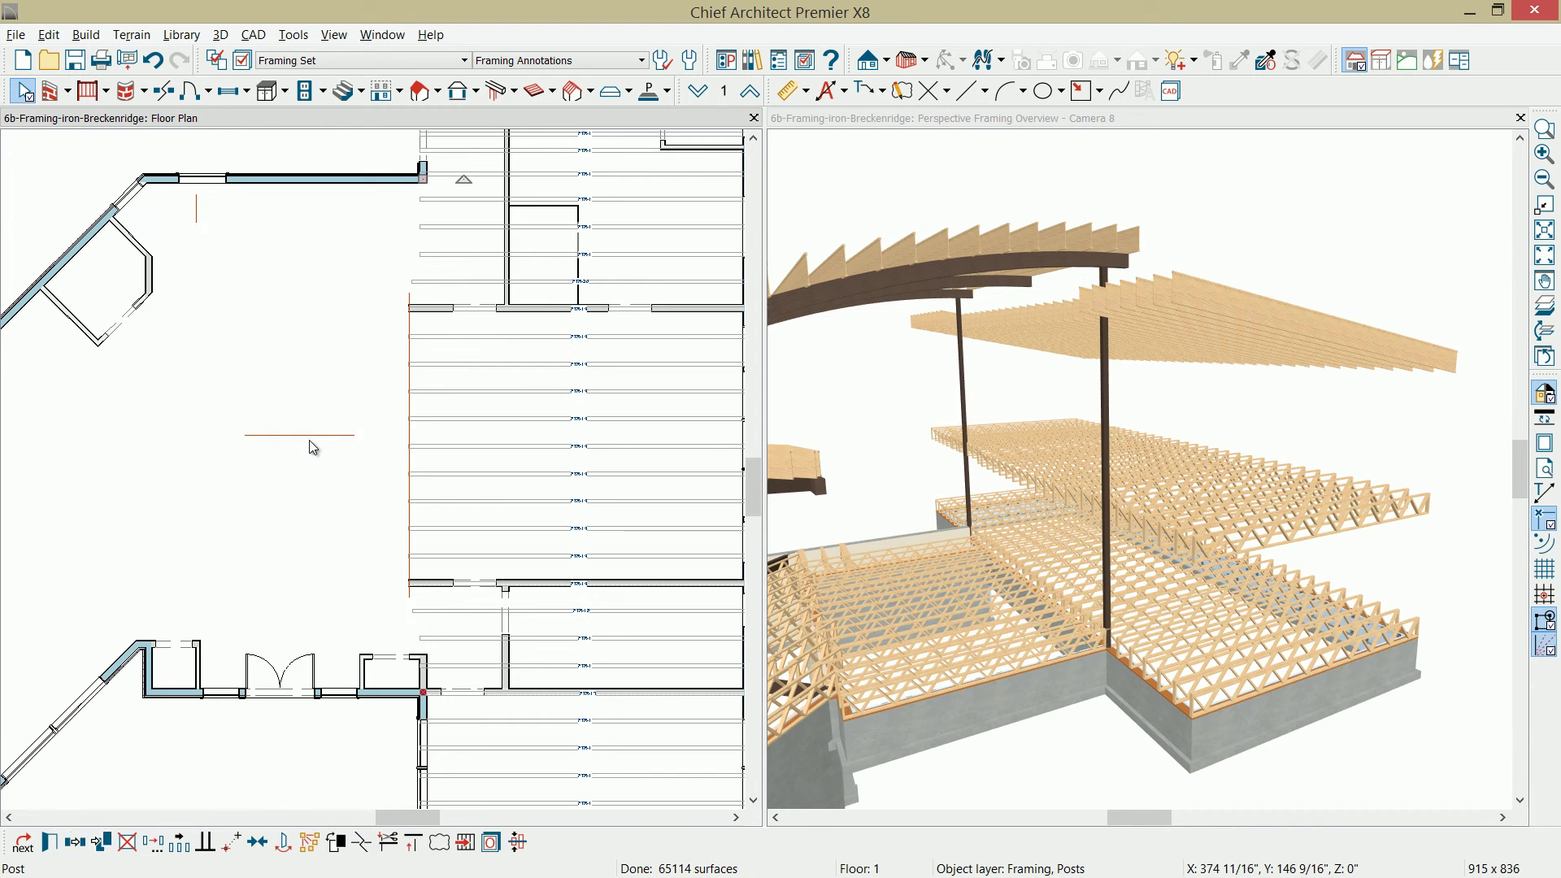
pyautogui.click(103, 838)
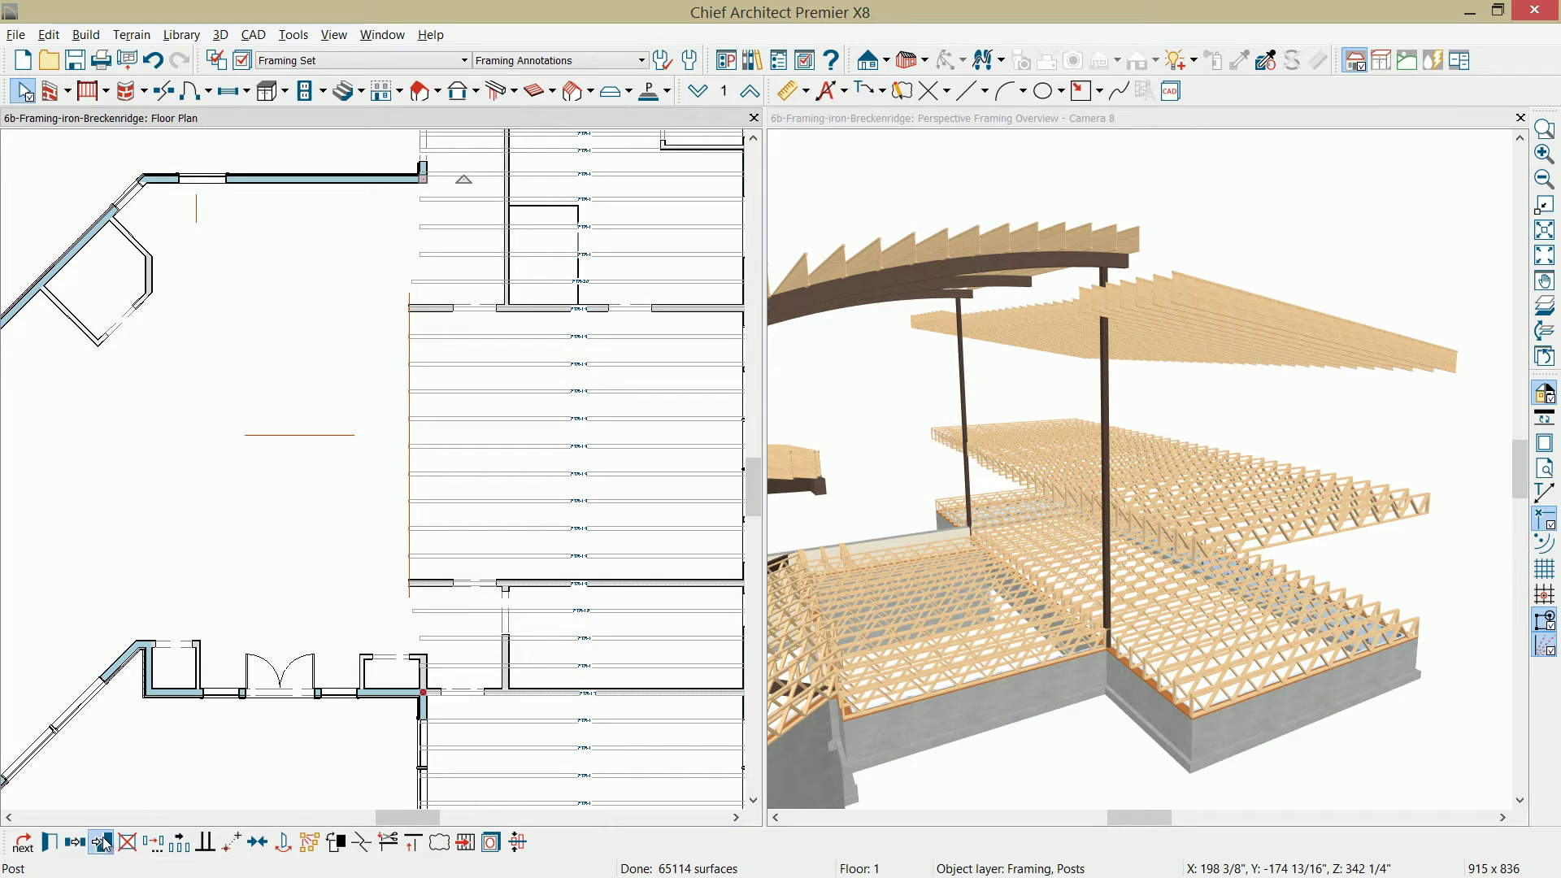
pyautogui.click(257, 843)
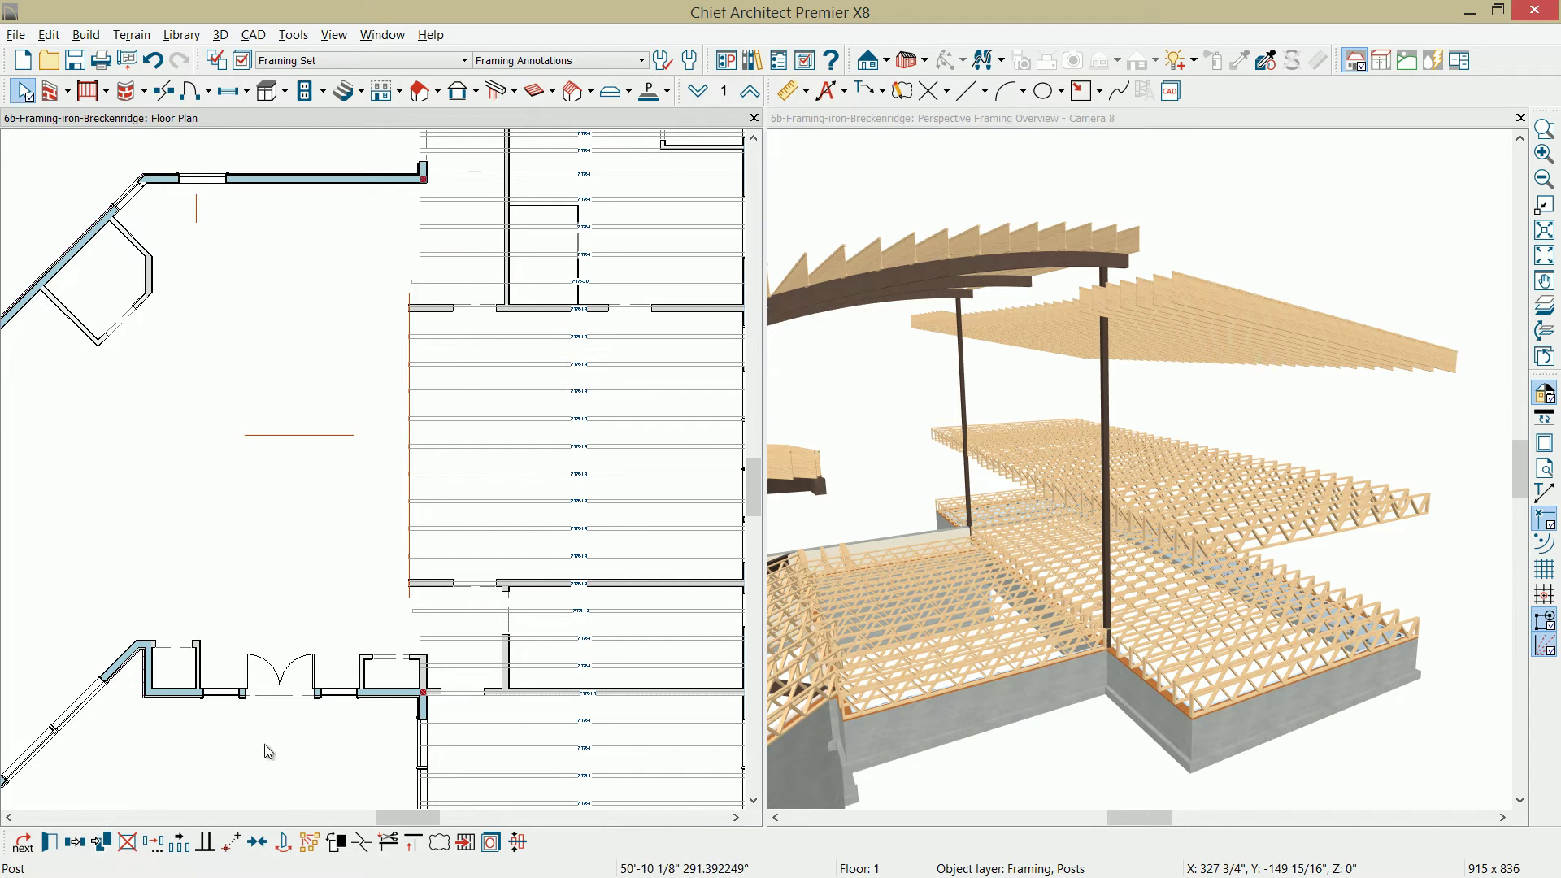
pyautogui.click(319, 435)
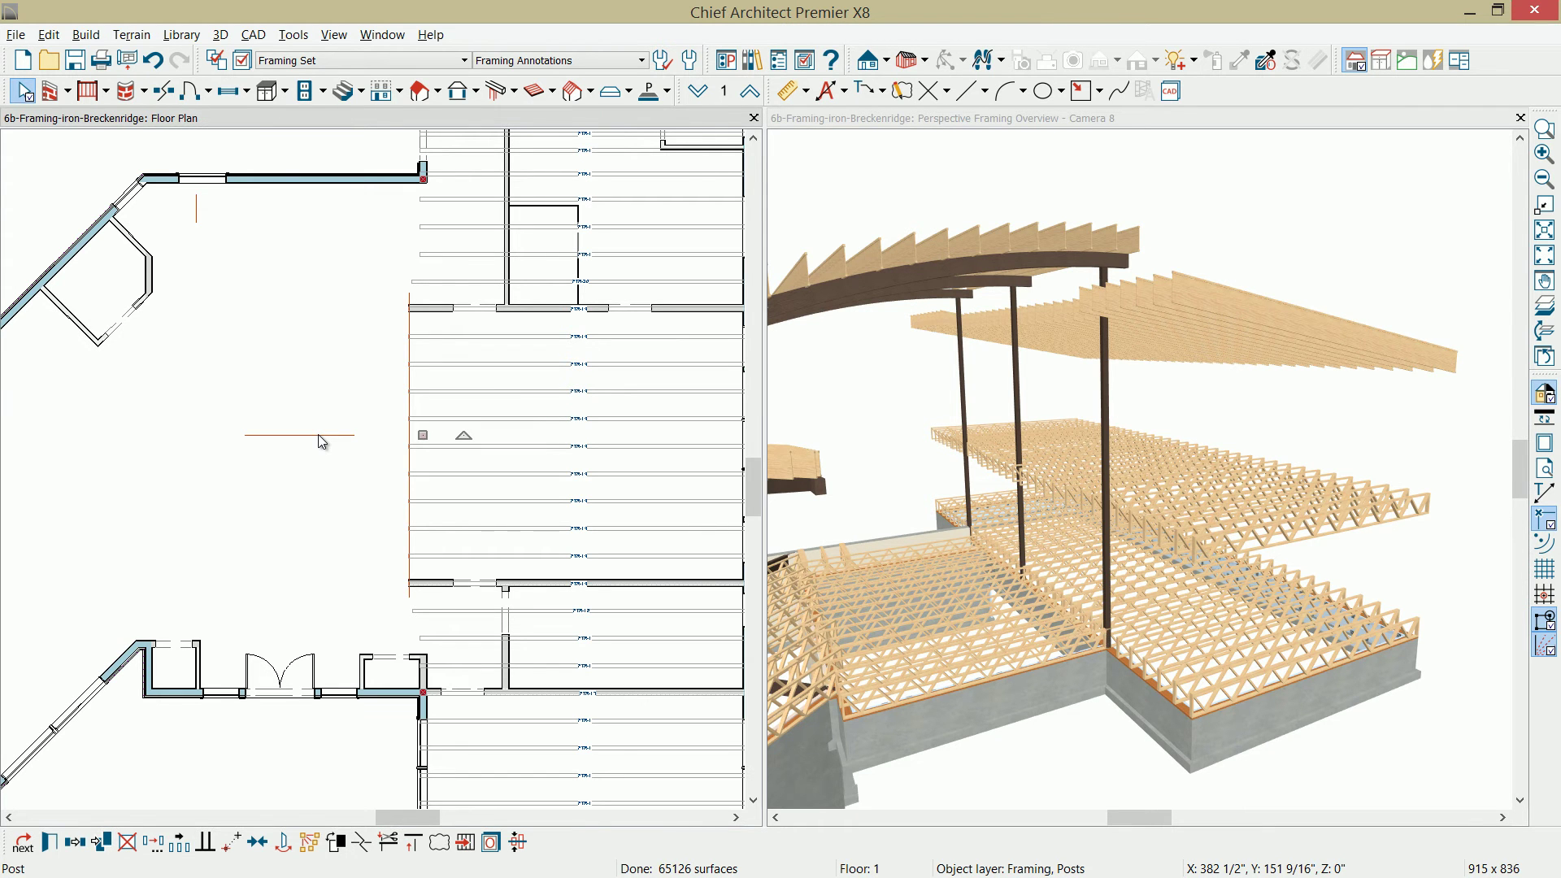
# - Reflect a copy of the front corner post about the center of the double entry doors
pyautogui.moveTo(807, 515); pyautogui.dragTo(1141, 473, button='middle')
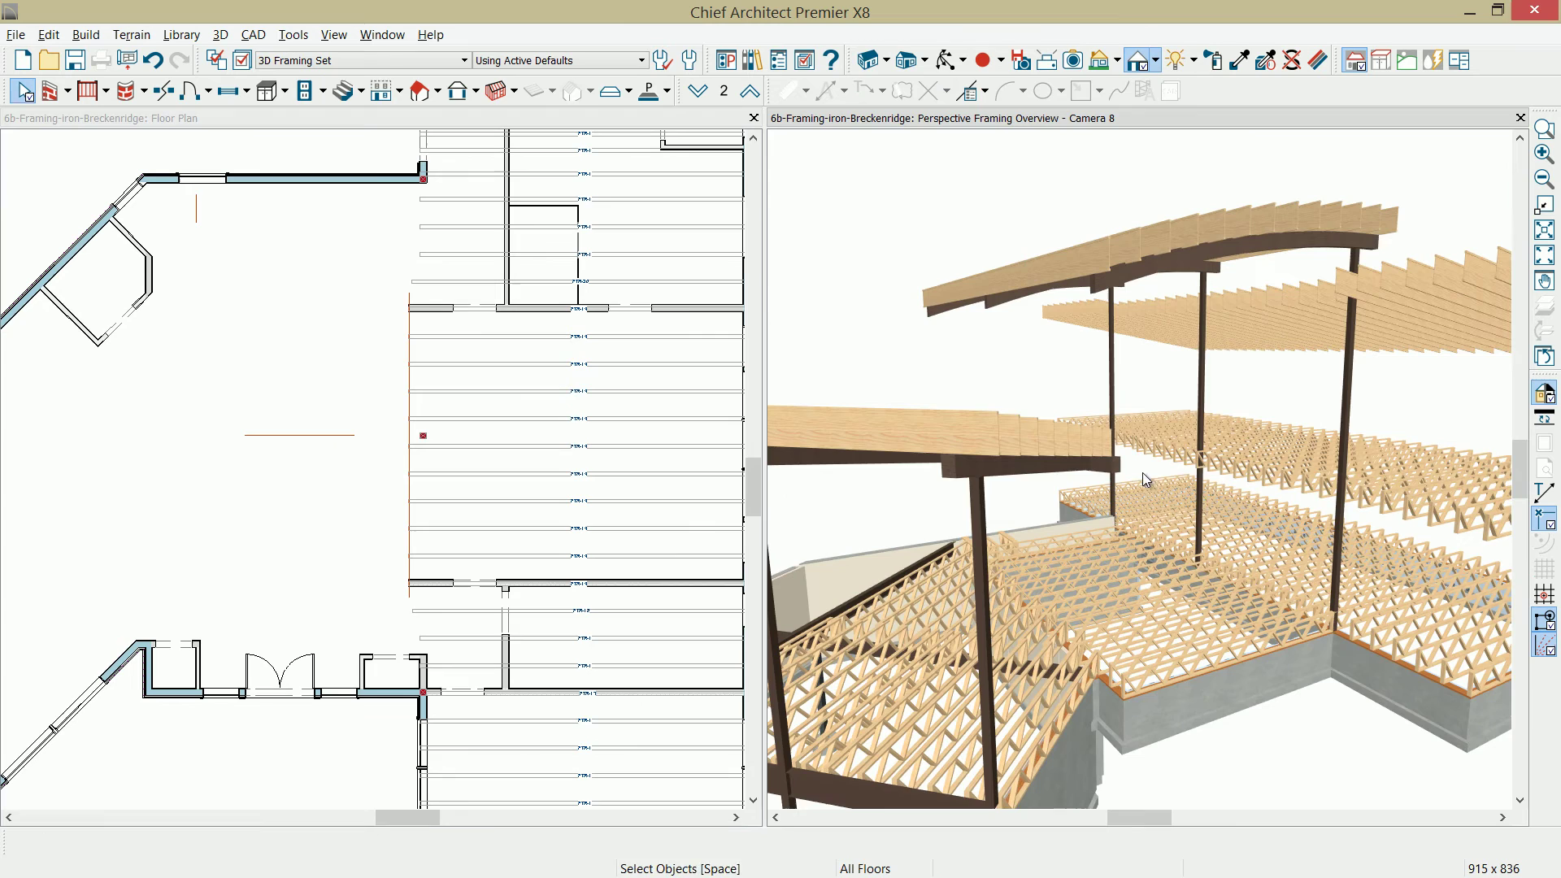
pyautogui.press('o')
pyautogui.moveTo(1333, 424); pyautogui.dragTo(1212, 425)
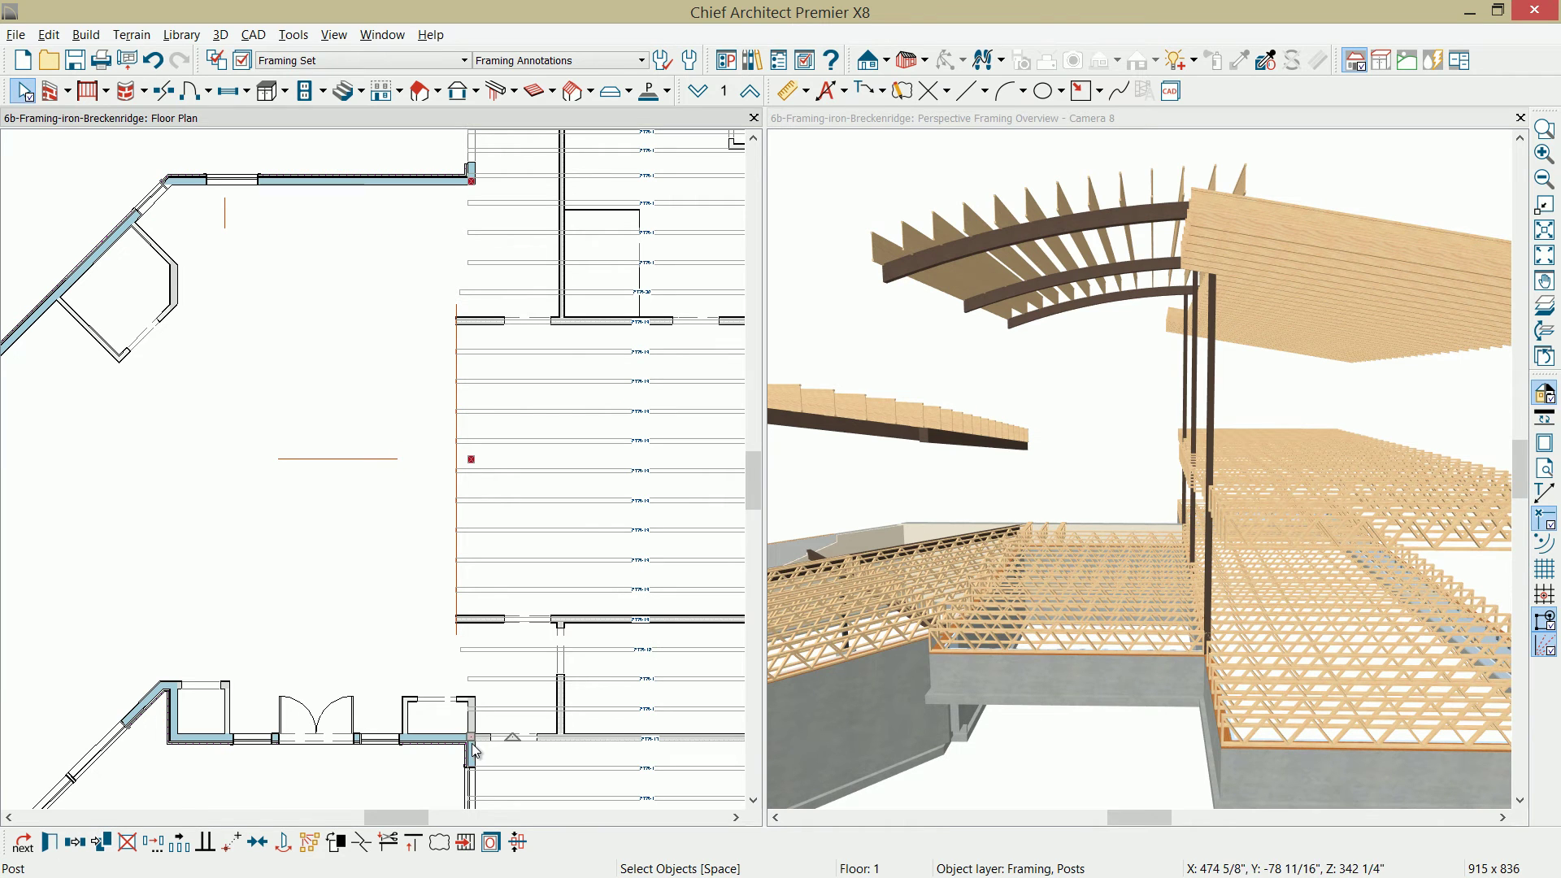
pyautogui.click(75, 845)
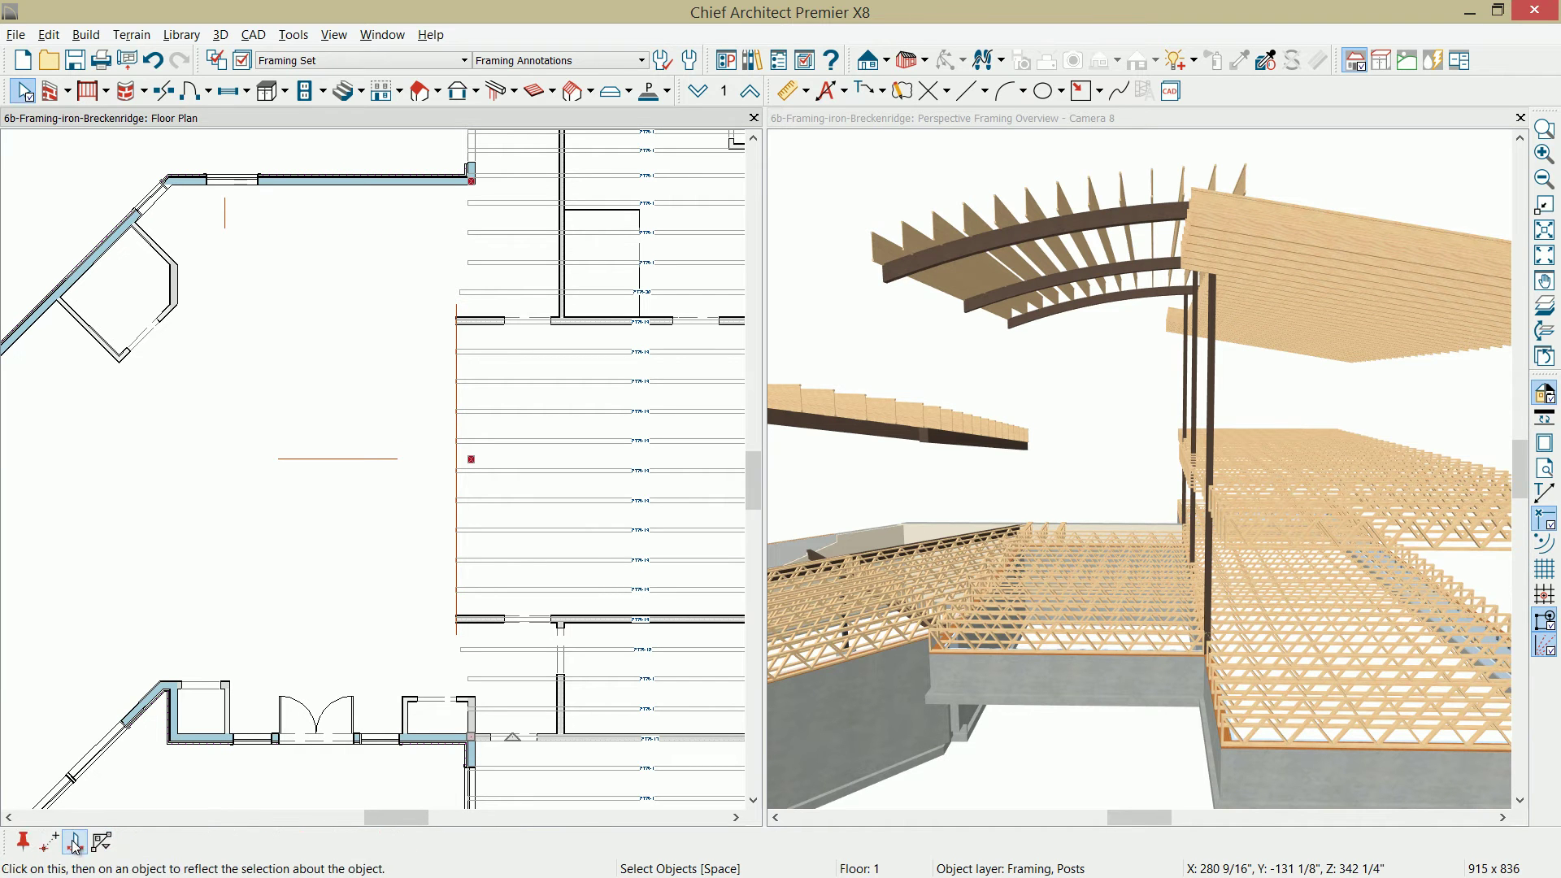
pyautogui.click(74, 845)
pyautogui.click(323, 698)
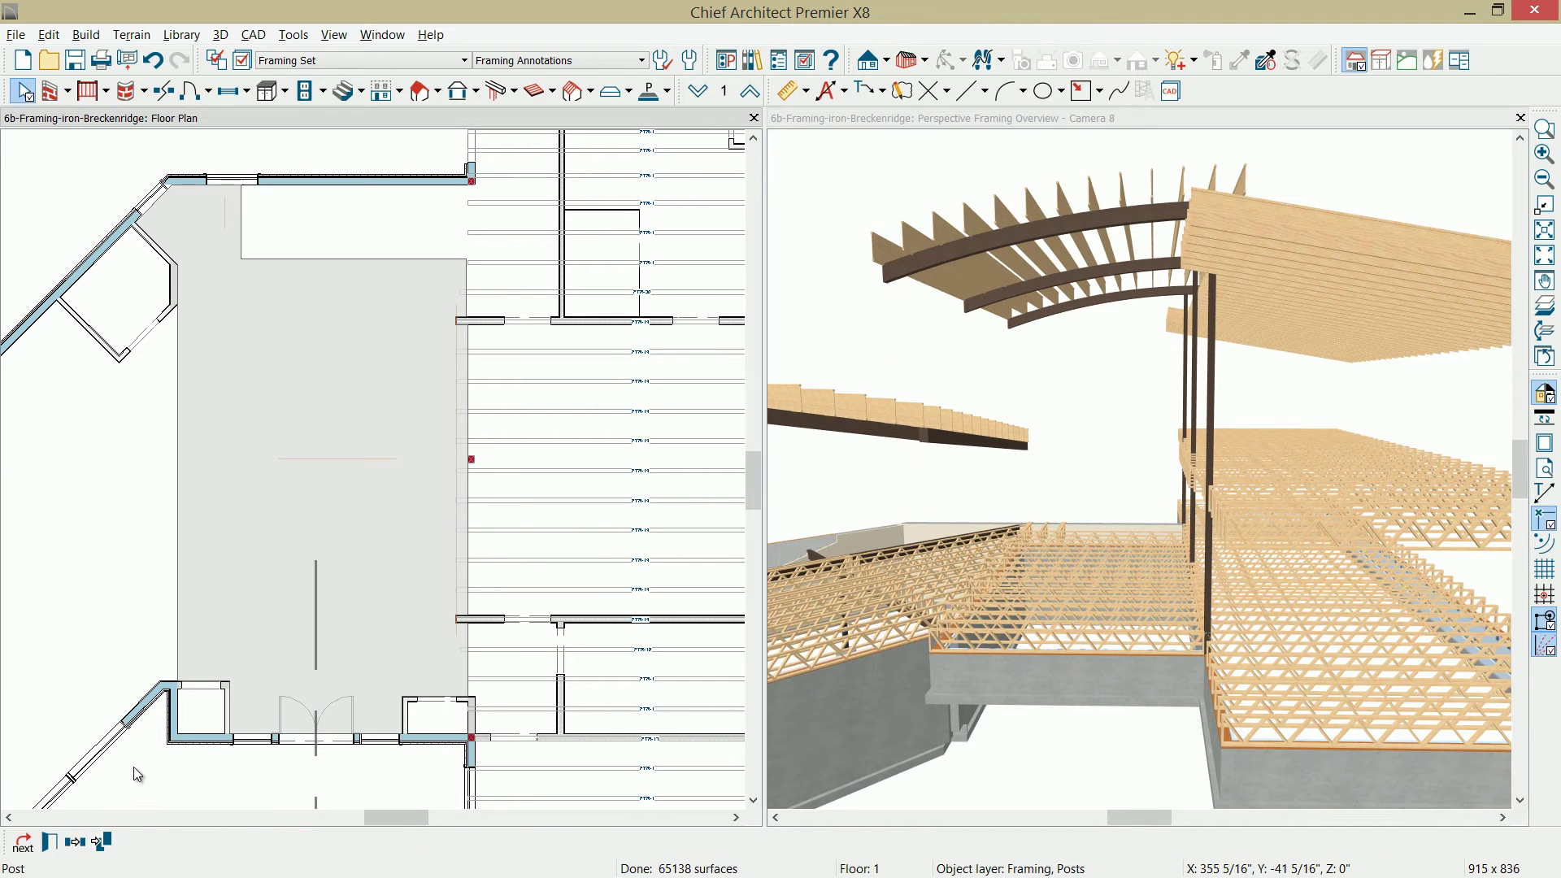
# - Move the reflected post into the corner of the wall framing on the other side of the entry
pyautogui.scroll(4, 174, 737)
pyautogui.scroll(3, 418, 521)
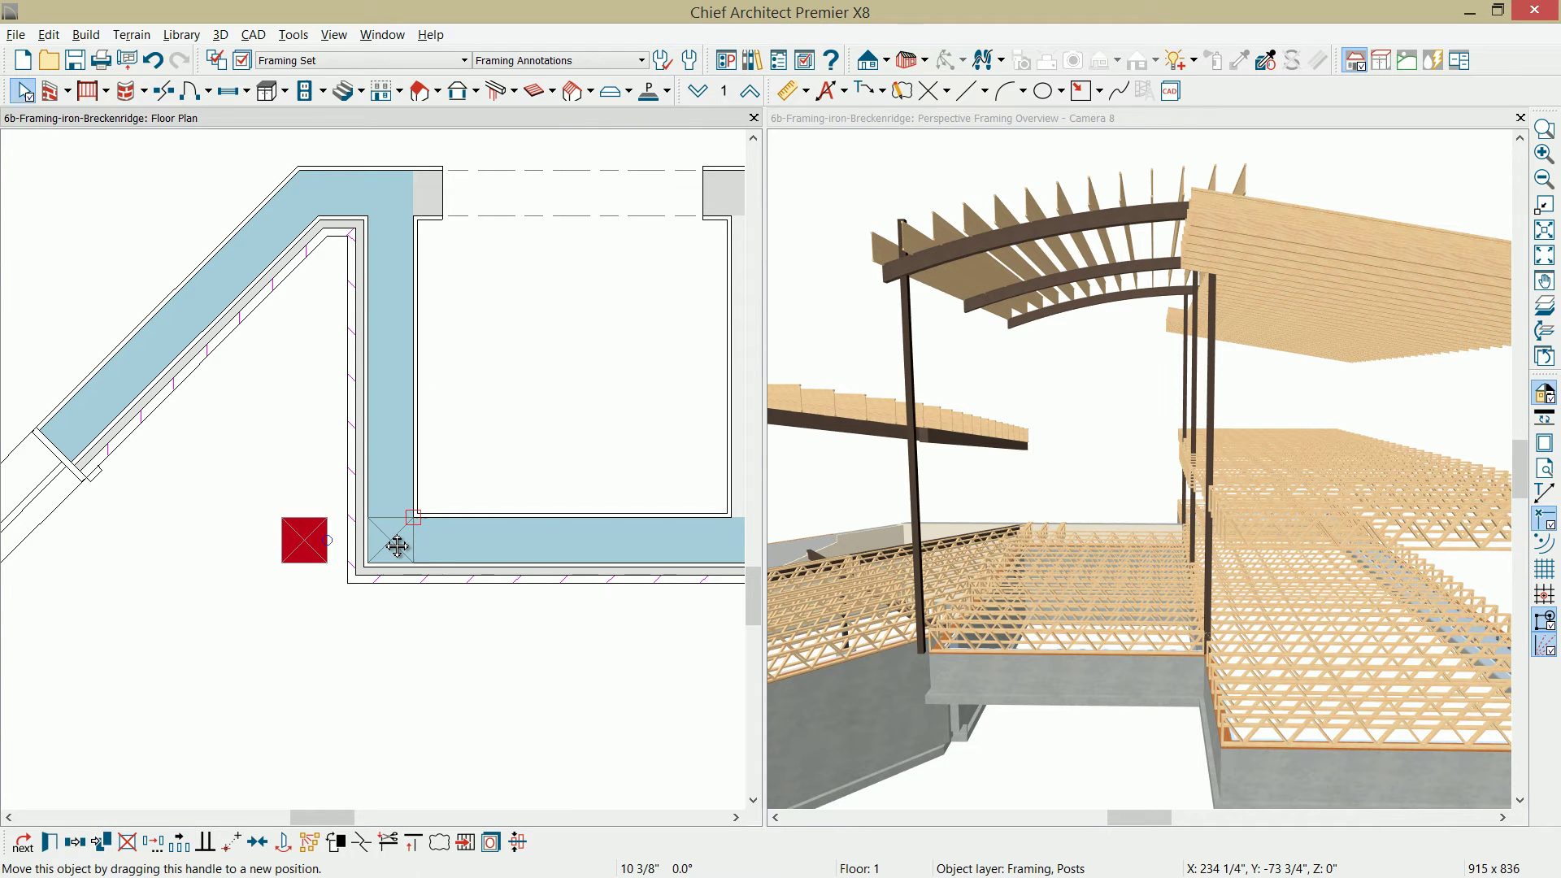
pyautogui.moveTo(398, 546); pyautogui.dragTo(396, 543)
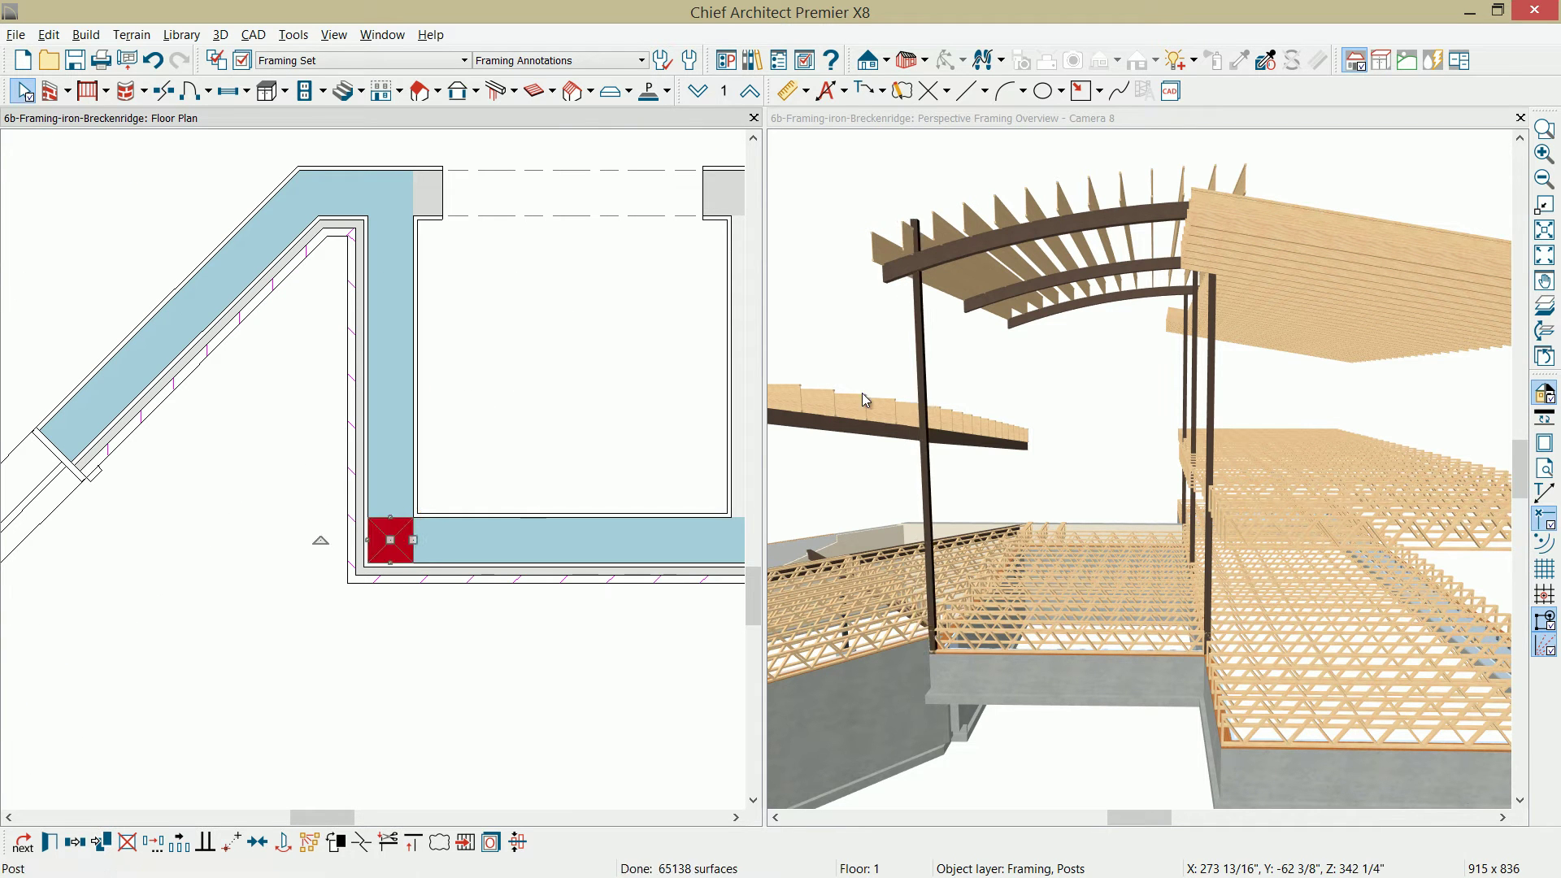
# - Lower the top of the reflected post beneath the curved roof beam and set its top height to 288 1/4"
pyautogui.click(924, 326)
pyautogui.moveTo(918, 223); pyautogui.dragTo(914, 296)
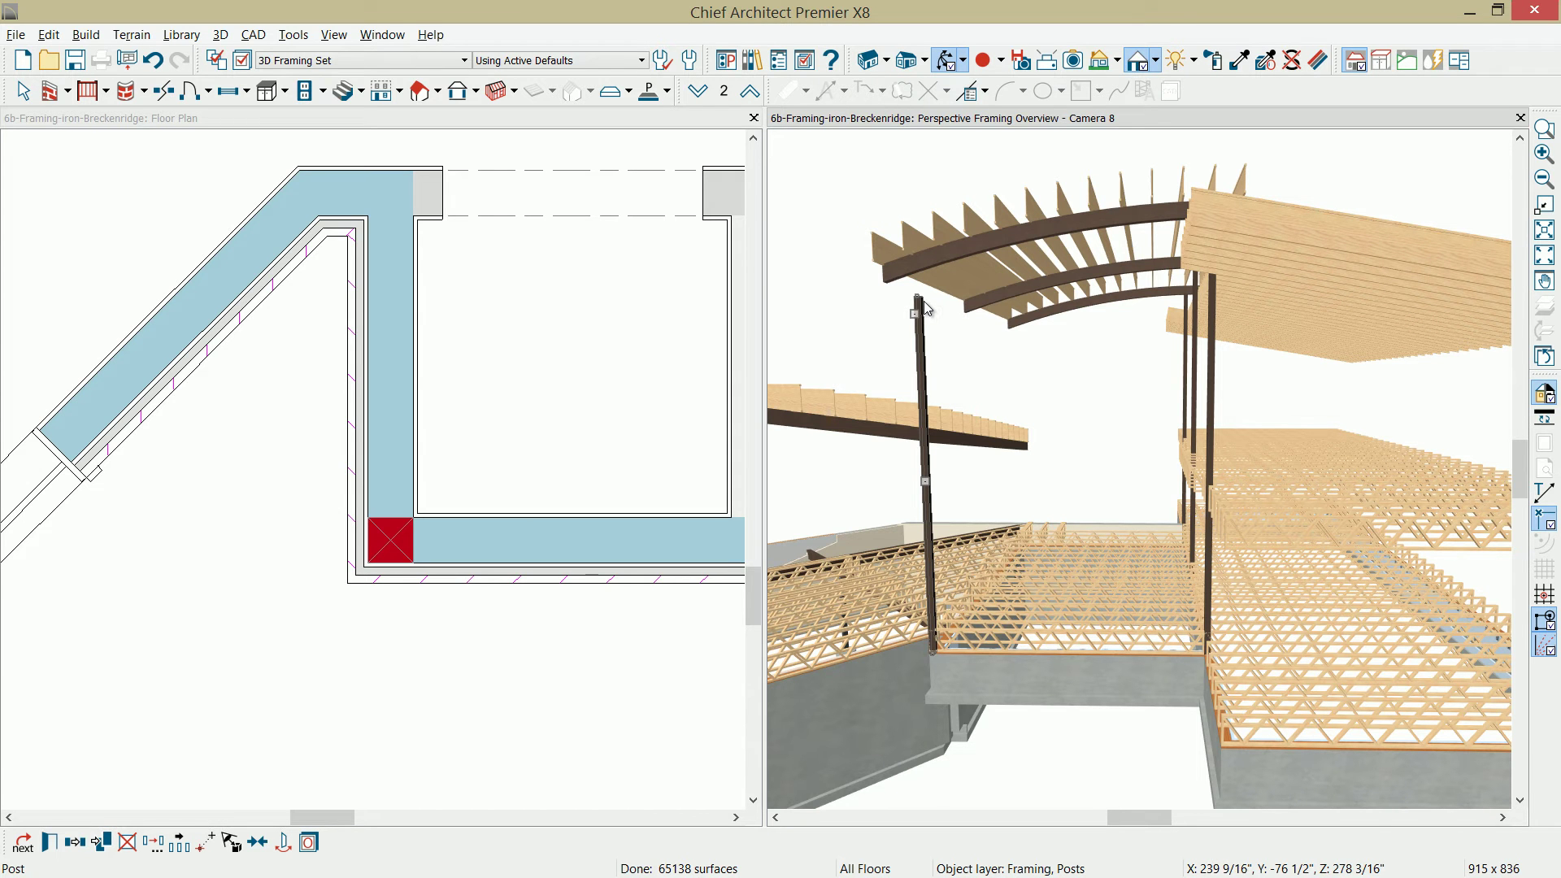
pyautogui.doubleClick(927, 307)
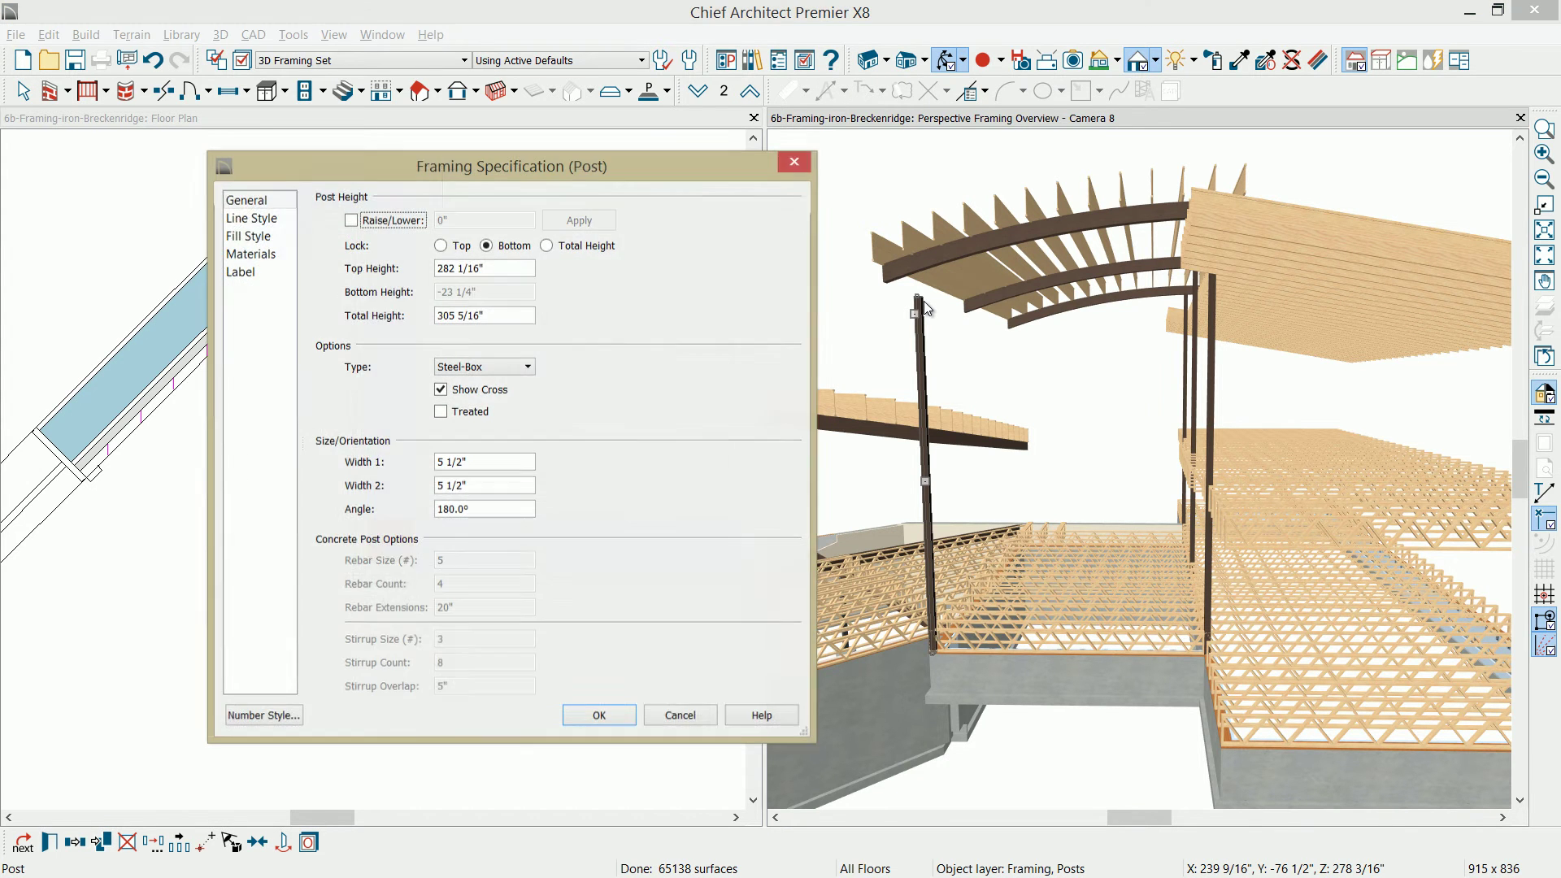
pyautogui.click(504, 270)
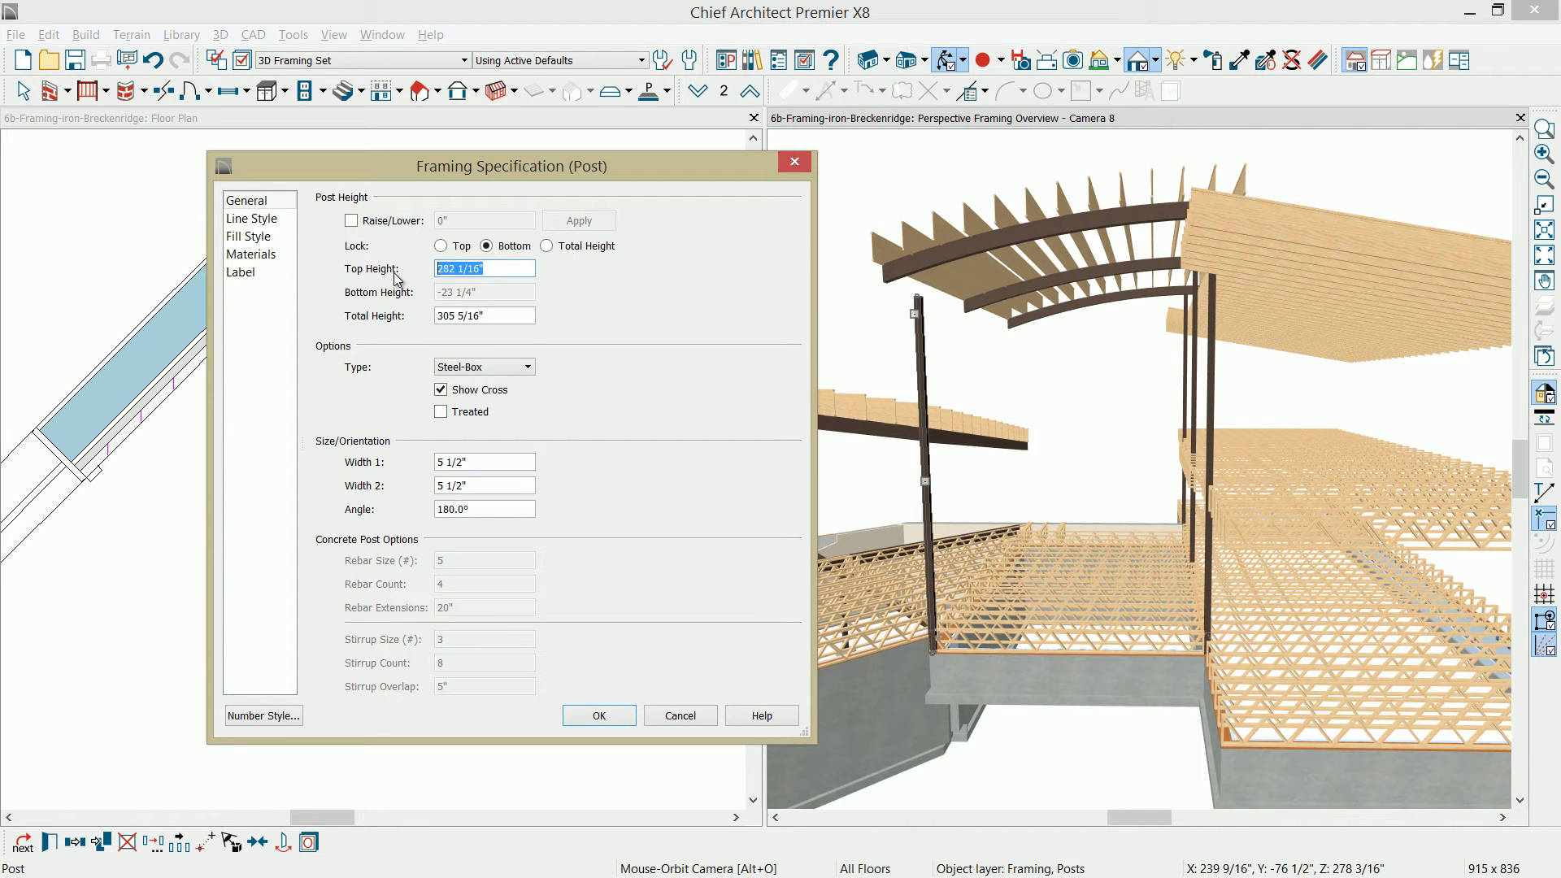
pyautogui.write('288 1/4')
pyautogui.click(599, 716)
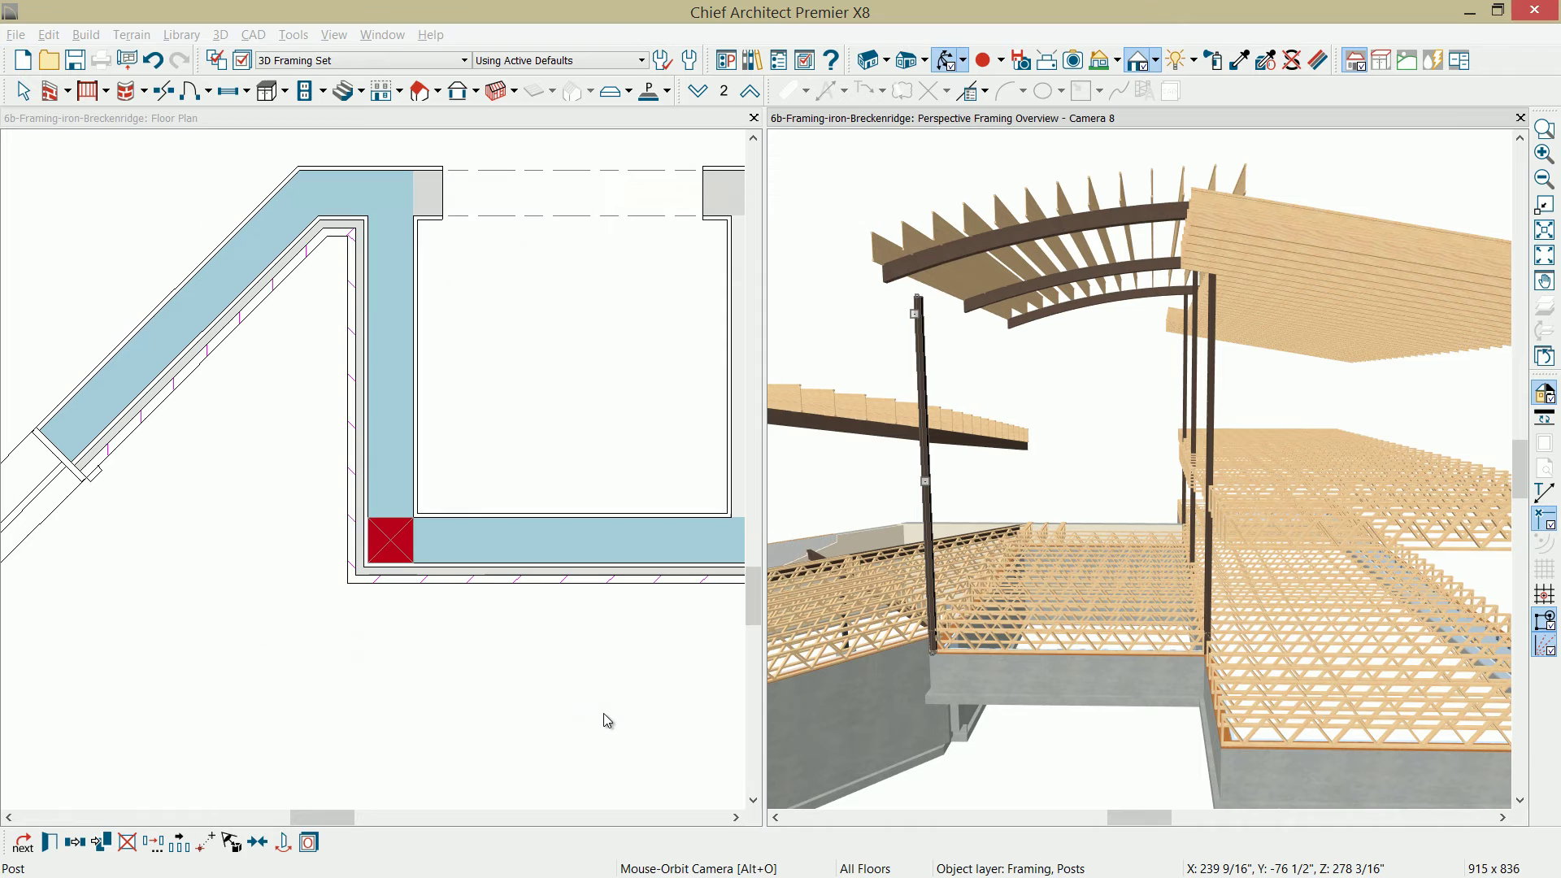
# - Reflect a copy of the shortened post about the horizontal reference line to the opposite wall corner
pyautogui.scroll(-3, 489, 634)
pyautogui.scroll(-4, 491, 646)
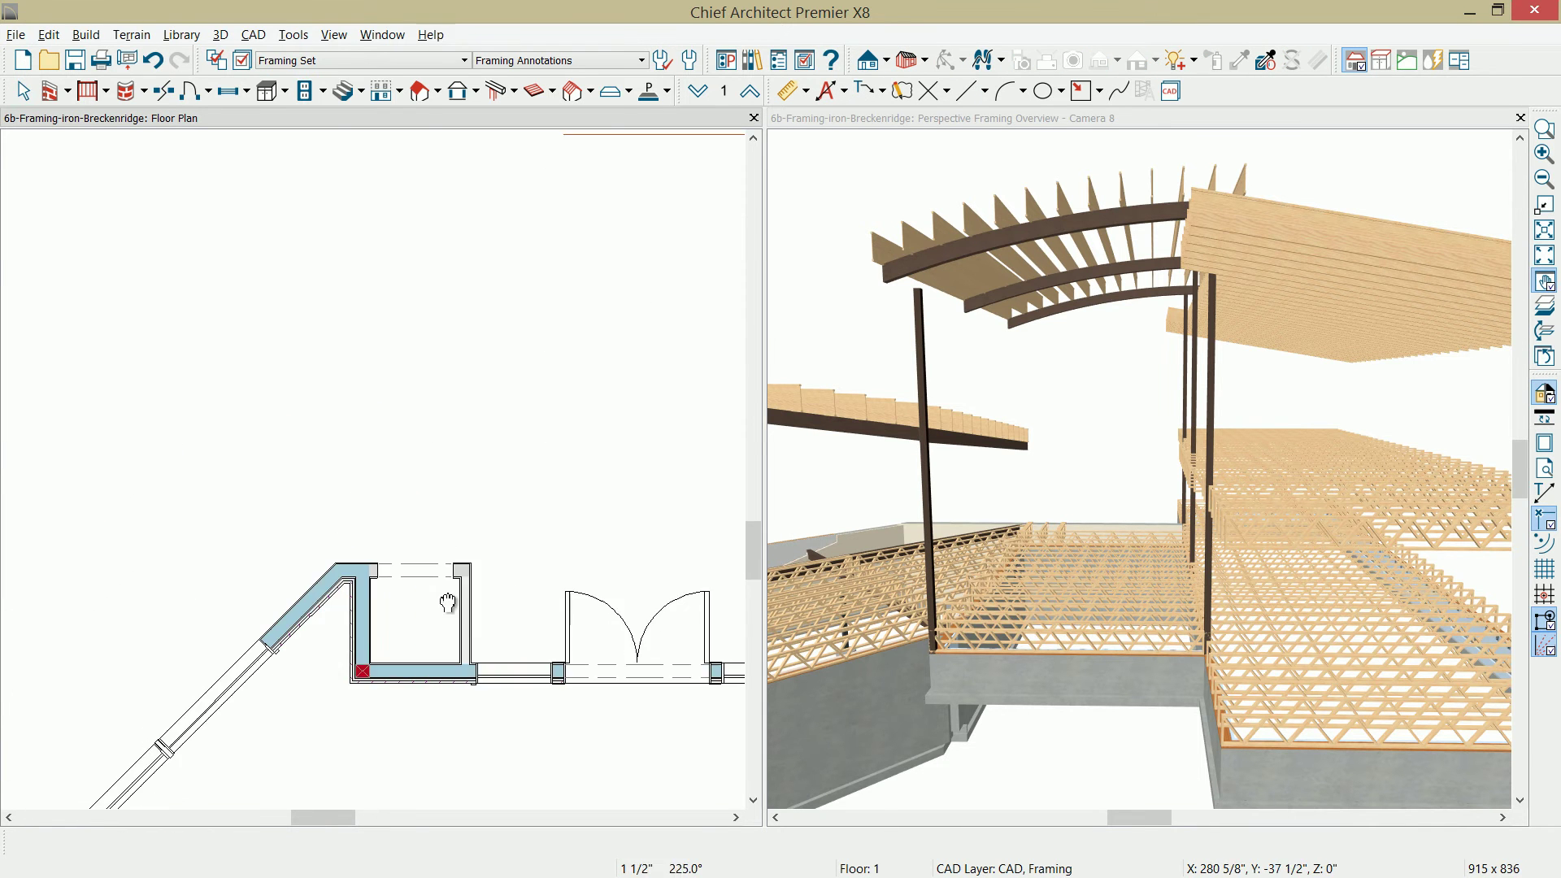
pyautogui.click(332, 668)
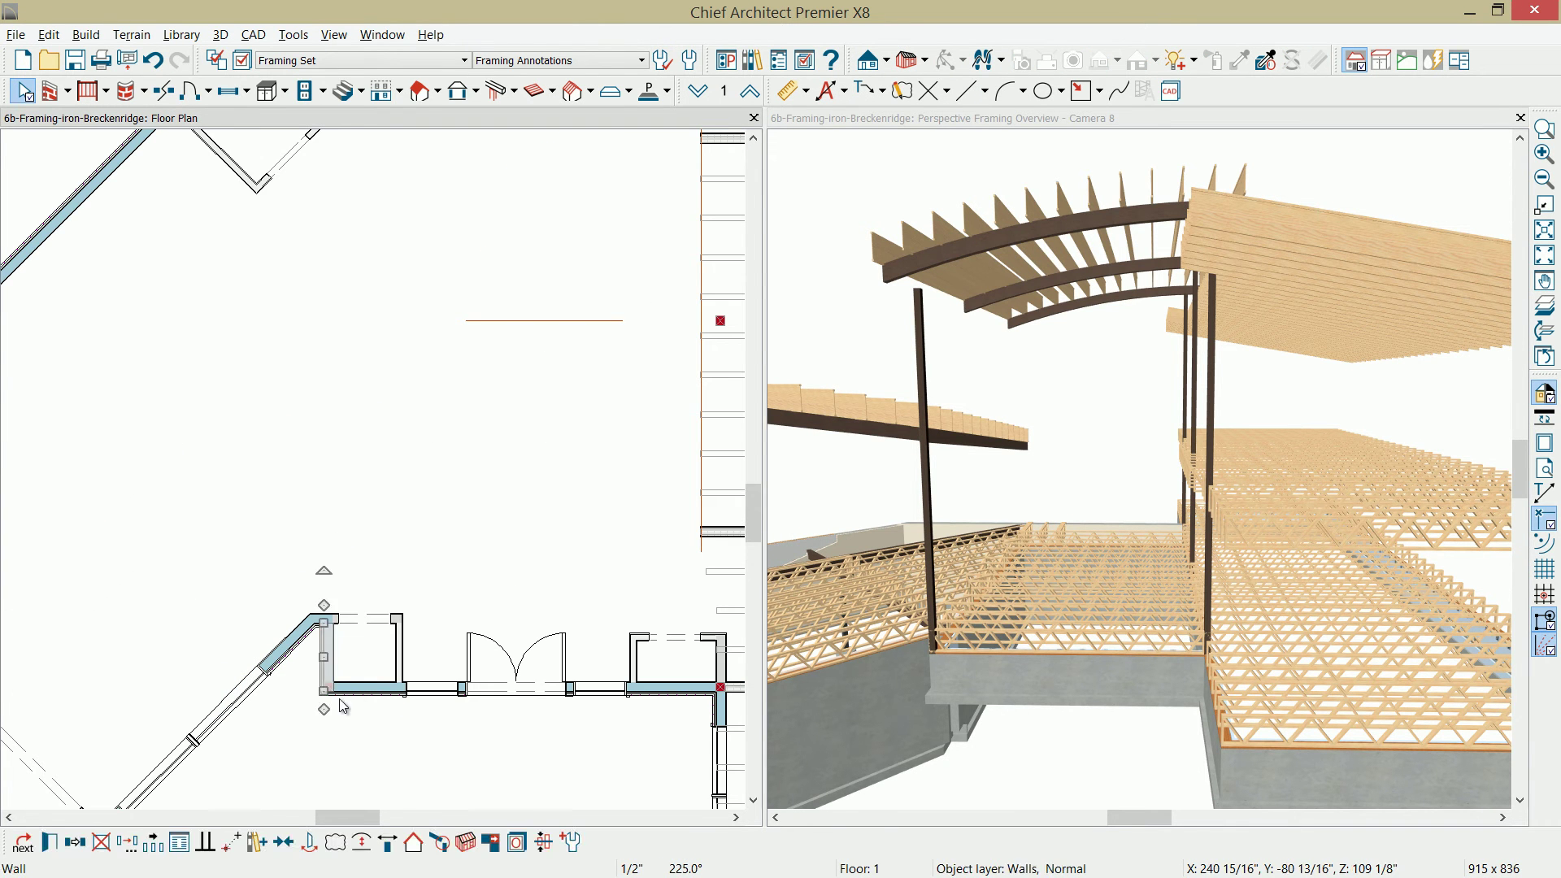
pyautogui.click(339, 699)
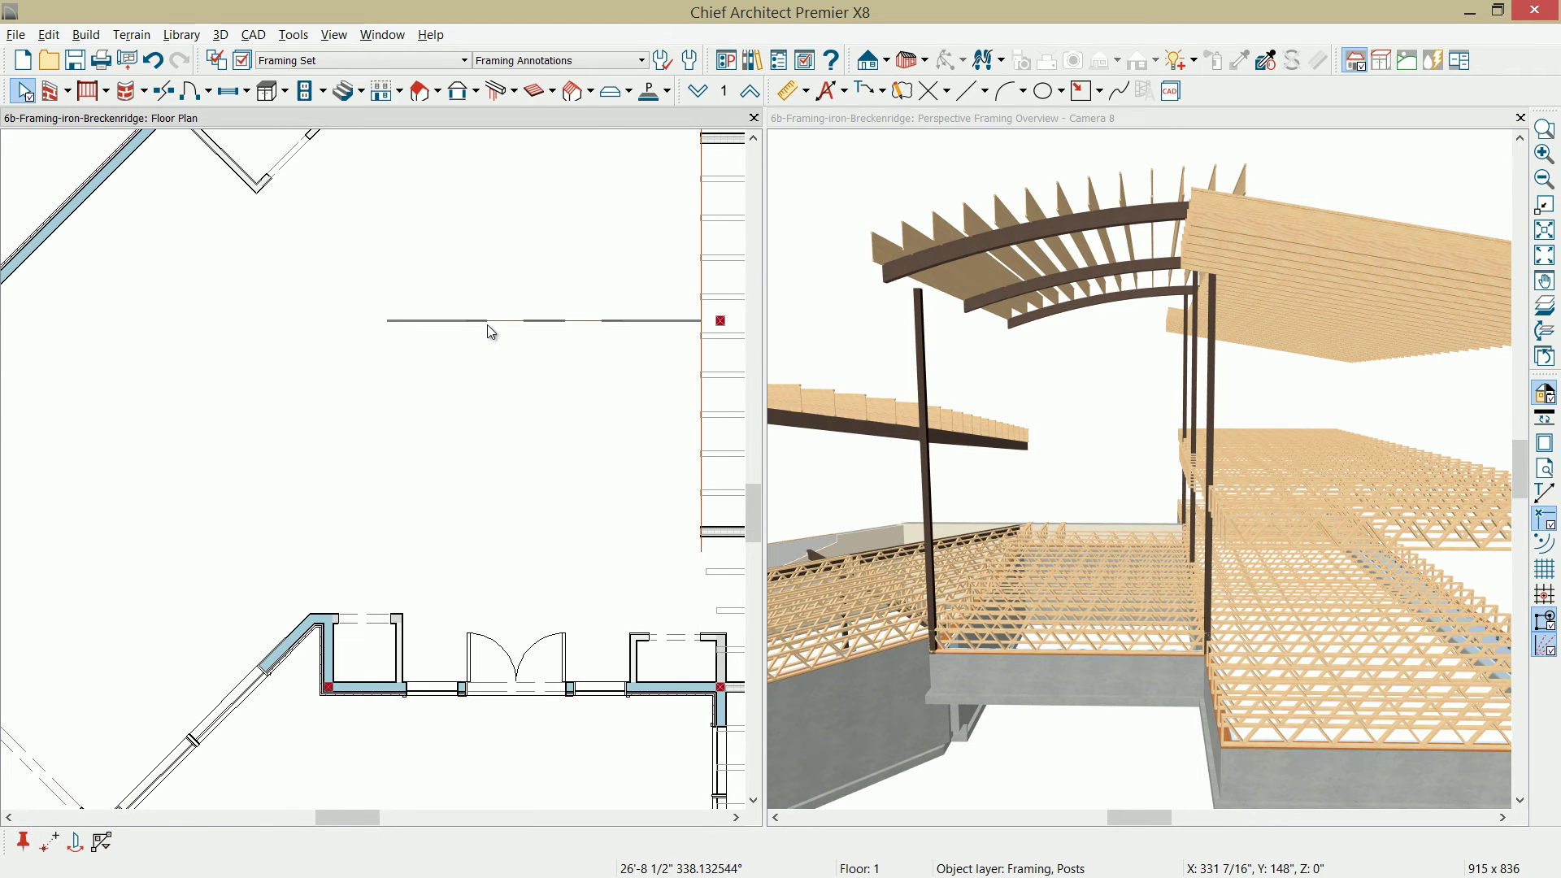
pyautogui.click(486, 323)
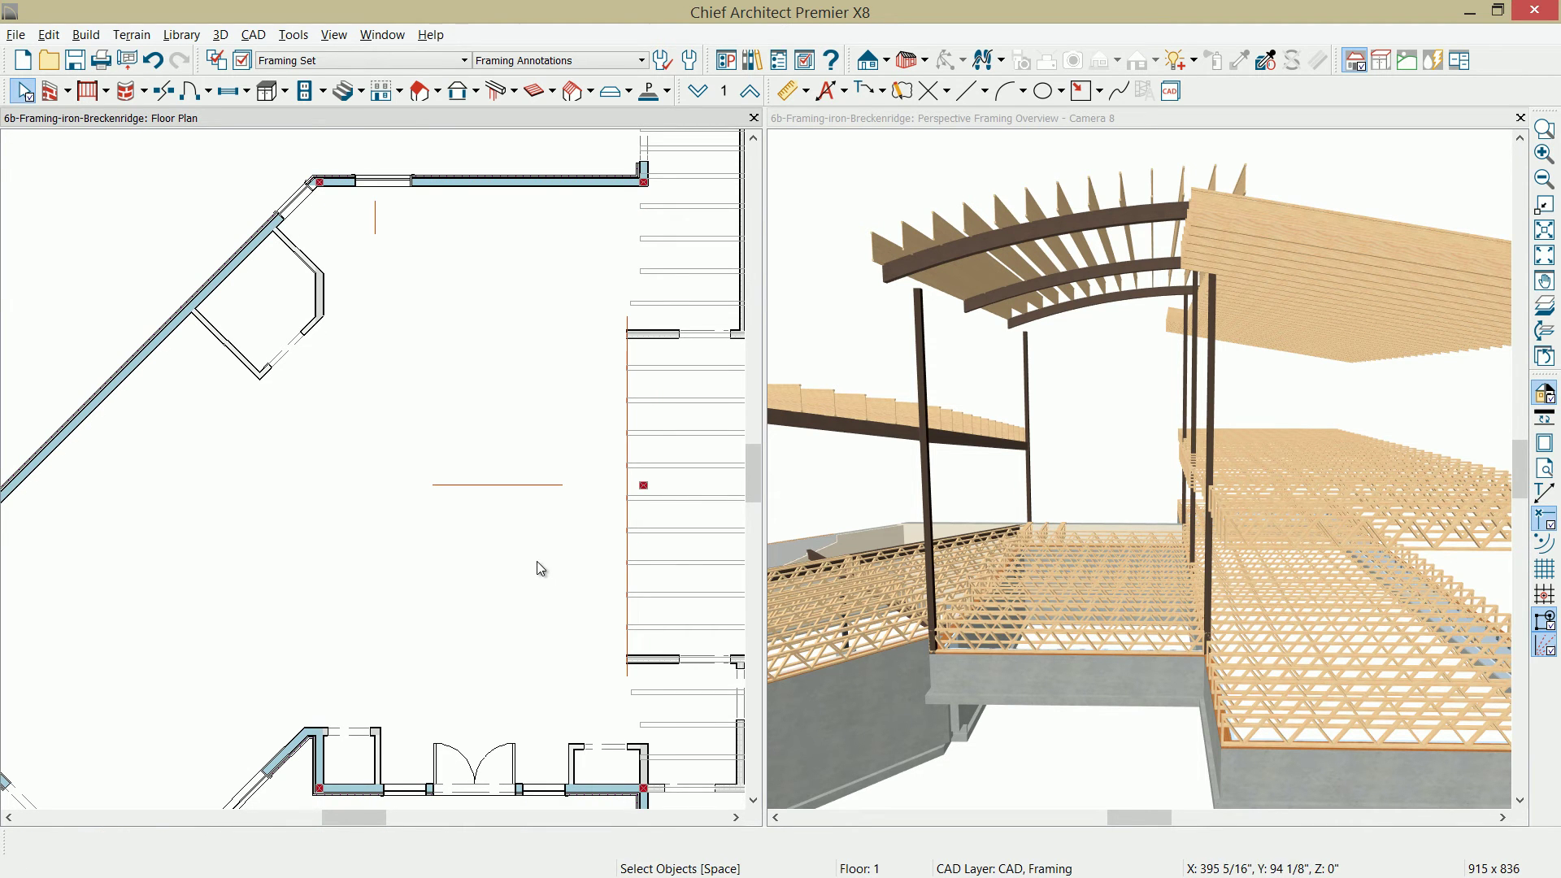
# - Copy the post at the corner left of the double entry doors up to the upper corner of the adjoining short wall
pyautogui.scroll(3, 322, 781)
pyautogui.click(364, 487)
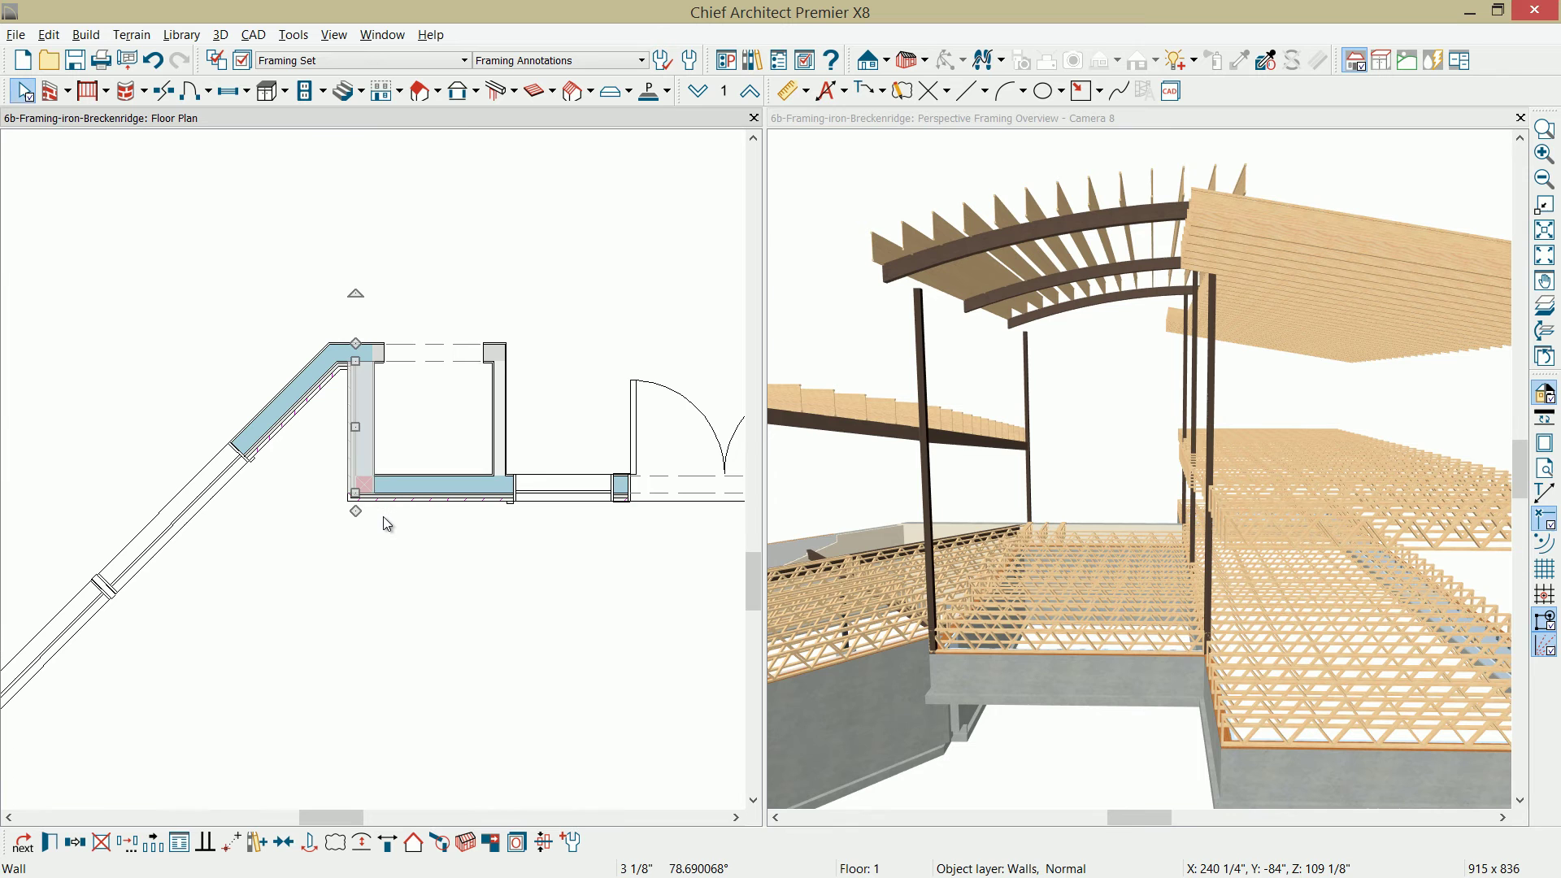
pyautogui.press('Tab')
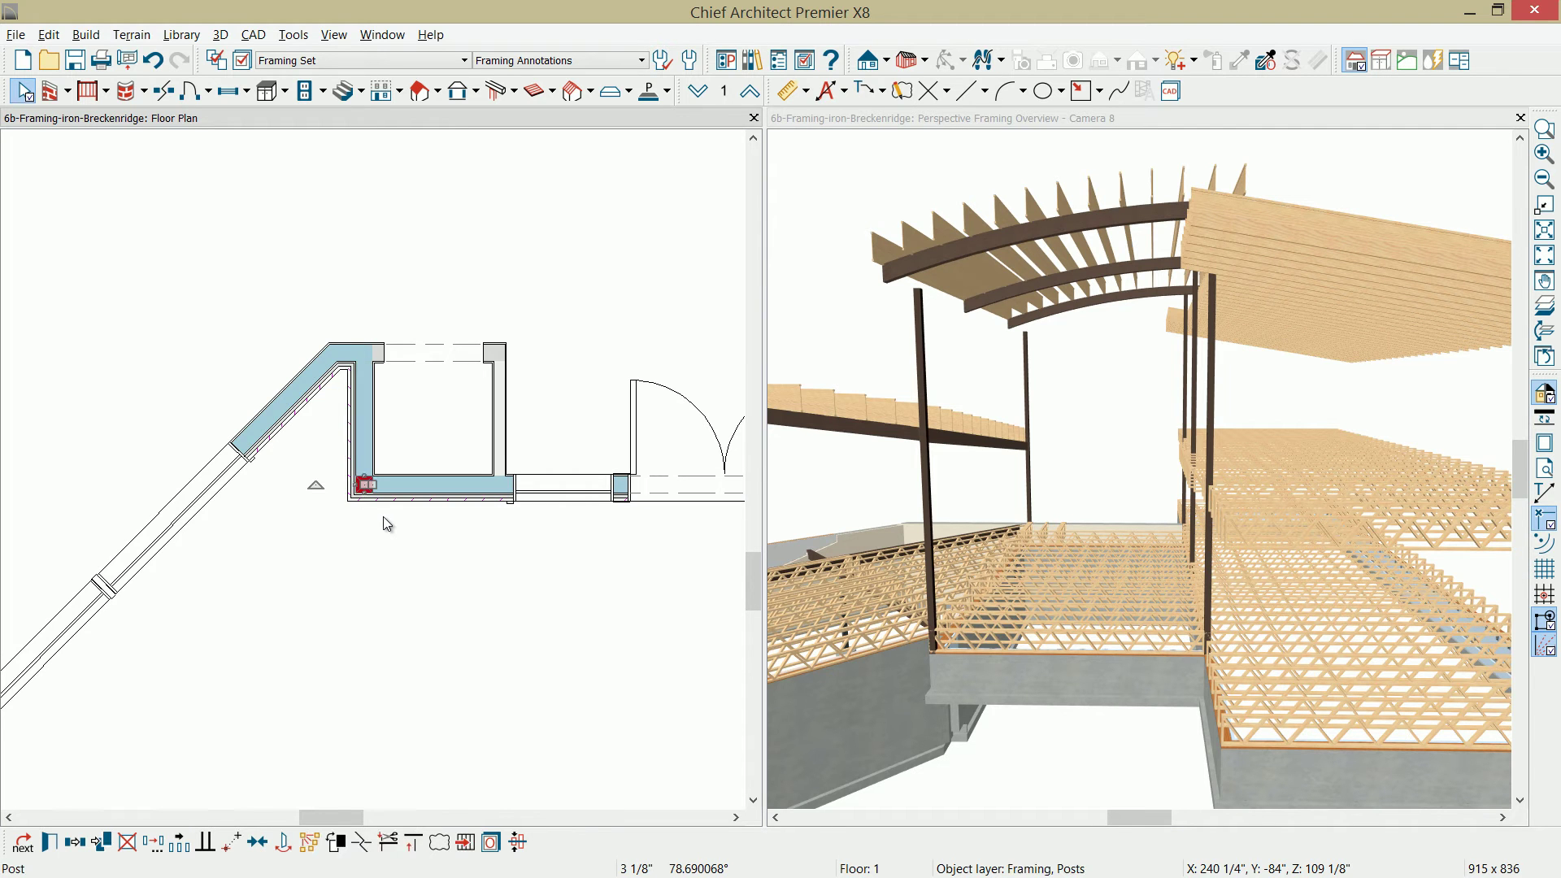
pyautogui.click(75, 842)
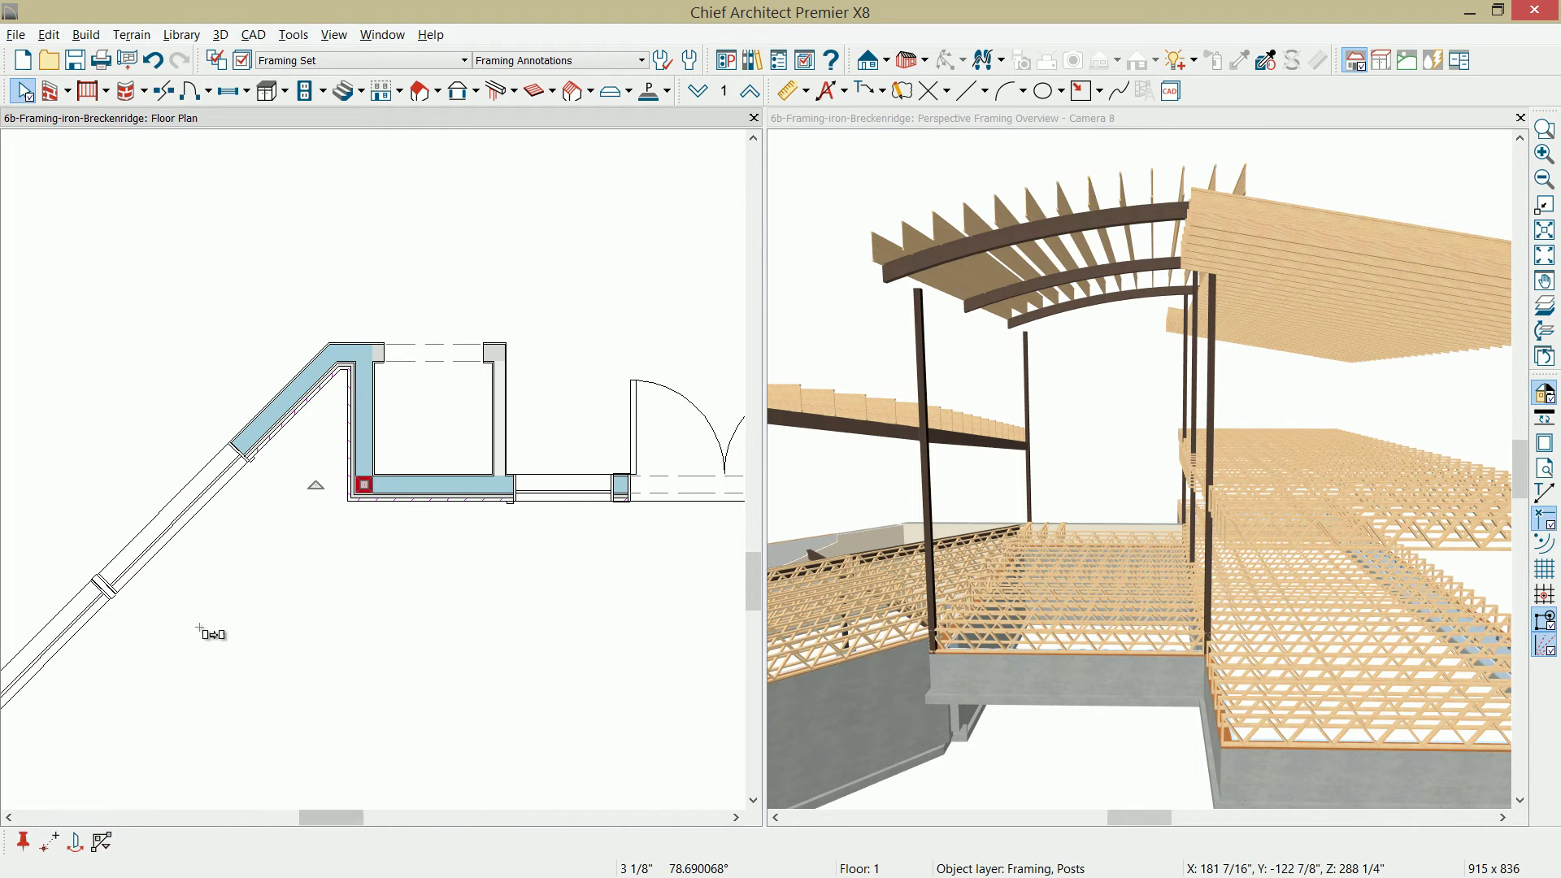
pyautogui.moveTo(364, 484); pyautogui.dragTo(364, 361)
pyautogui.click(463, 309)
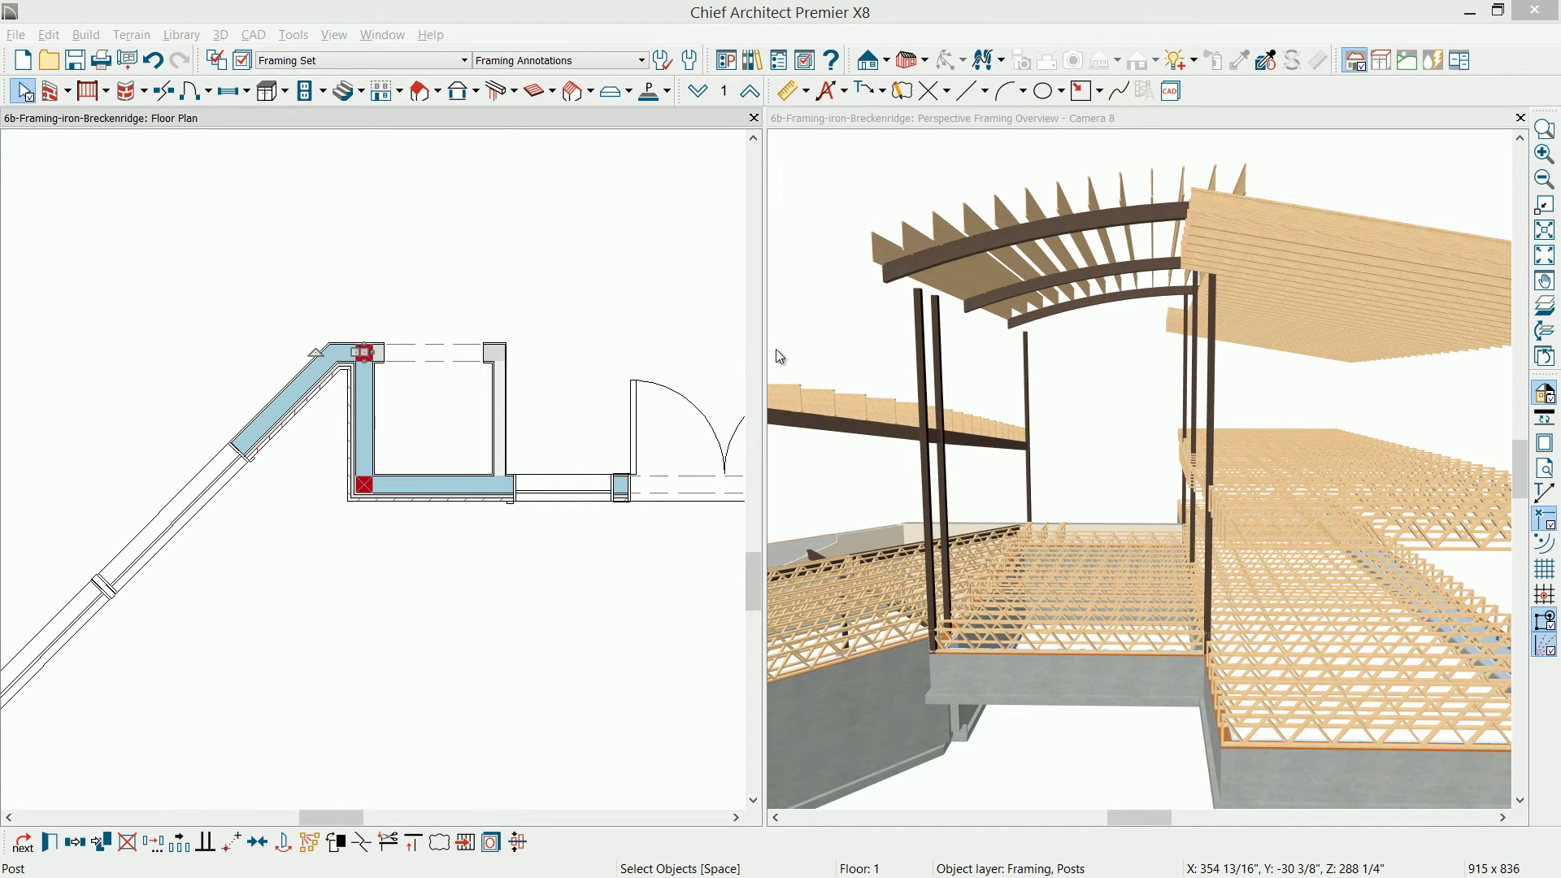
# - Lower the top of the copied post beneath the lower straight roof beam and set its top height to 157 1/4"
pyautogui.click(942, 346)
pyautogui.click(940, 345)
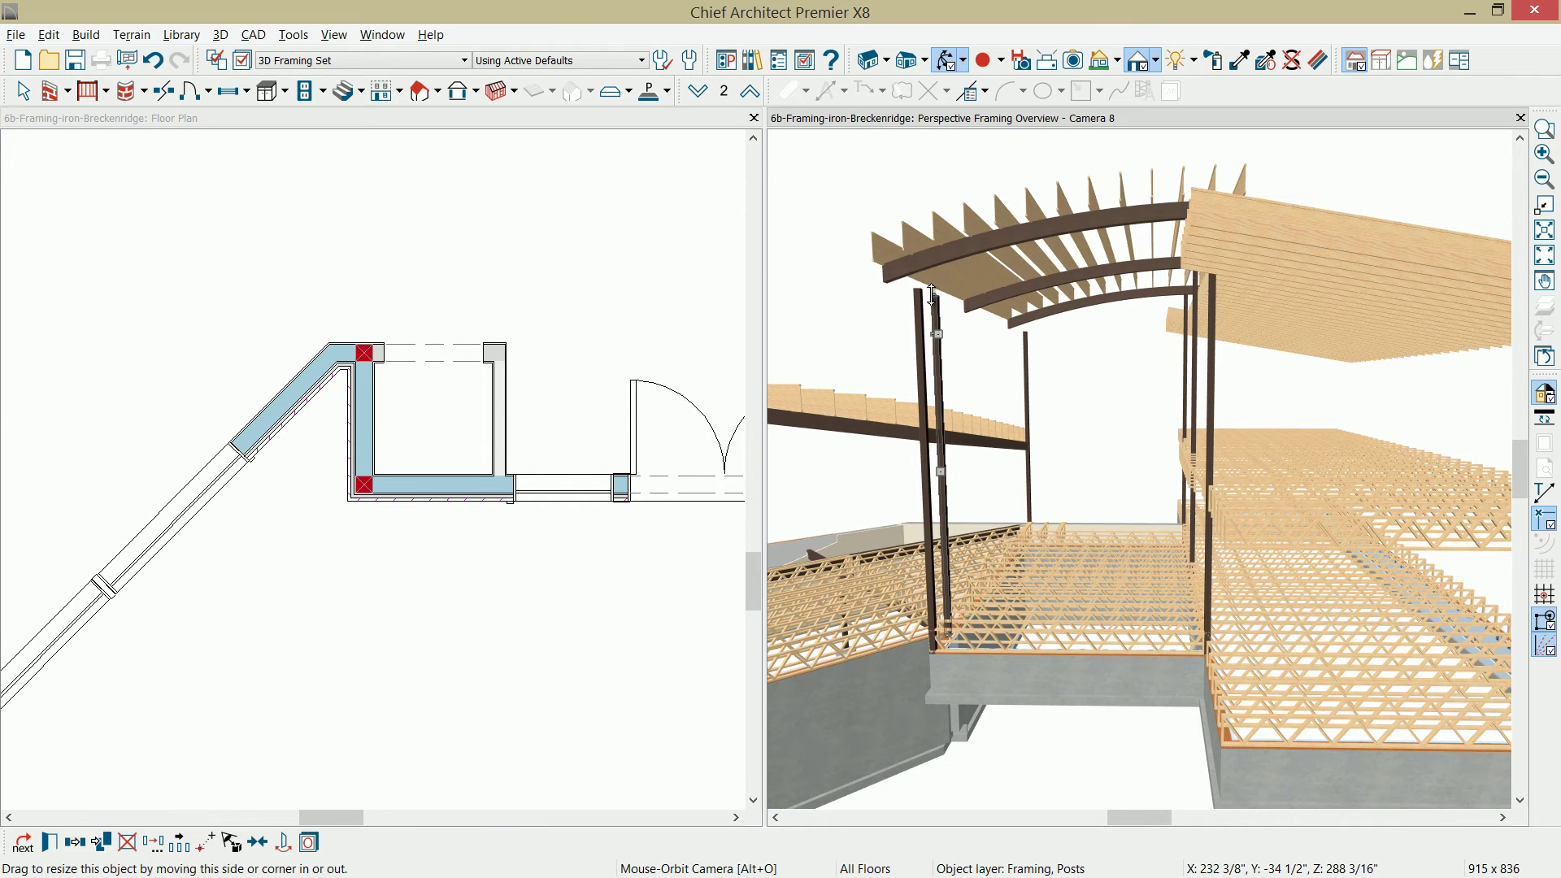
pyautogui.moveTo(940, 346); pyautogui.dragTo(944, 440)
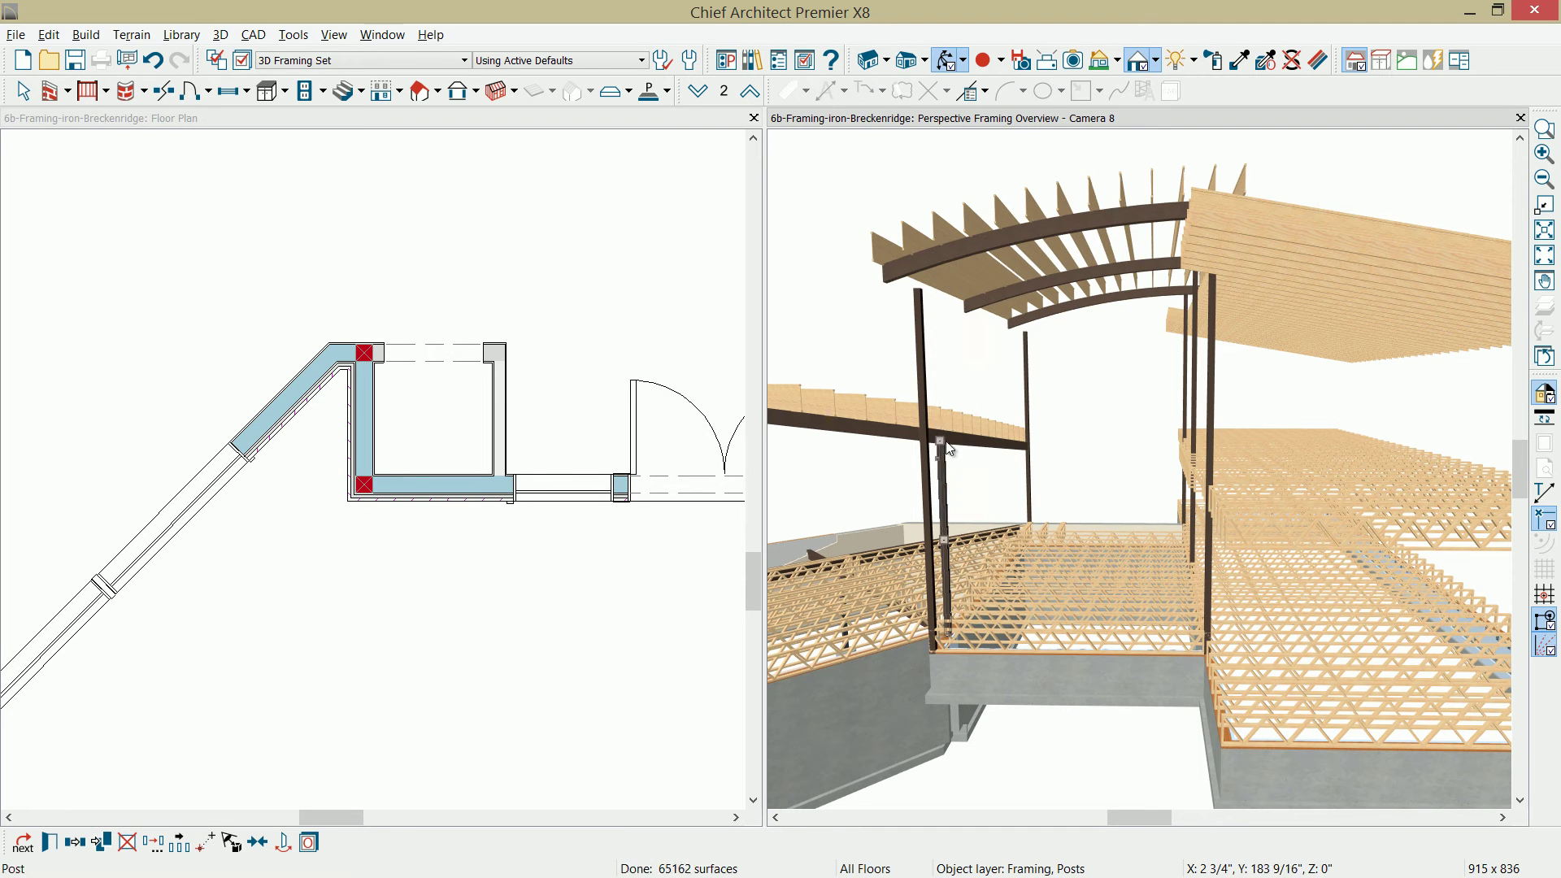
pyautogui.doubleClick(933, 444)
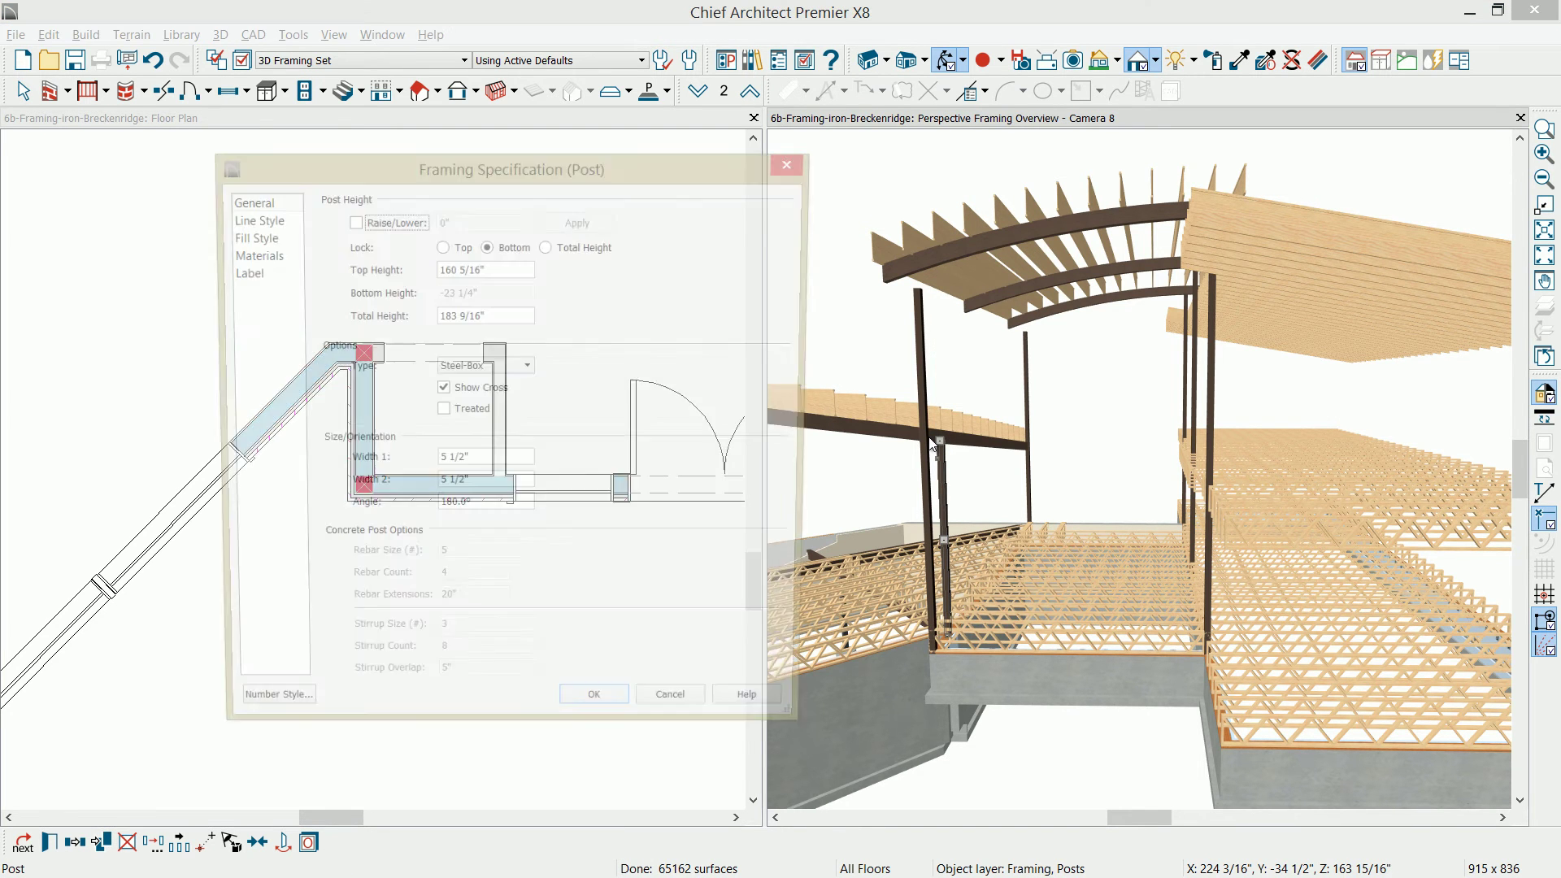
pyautogui.moveTo(506, 269); pyautogui.dragTo(412, 271)
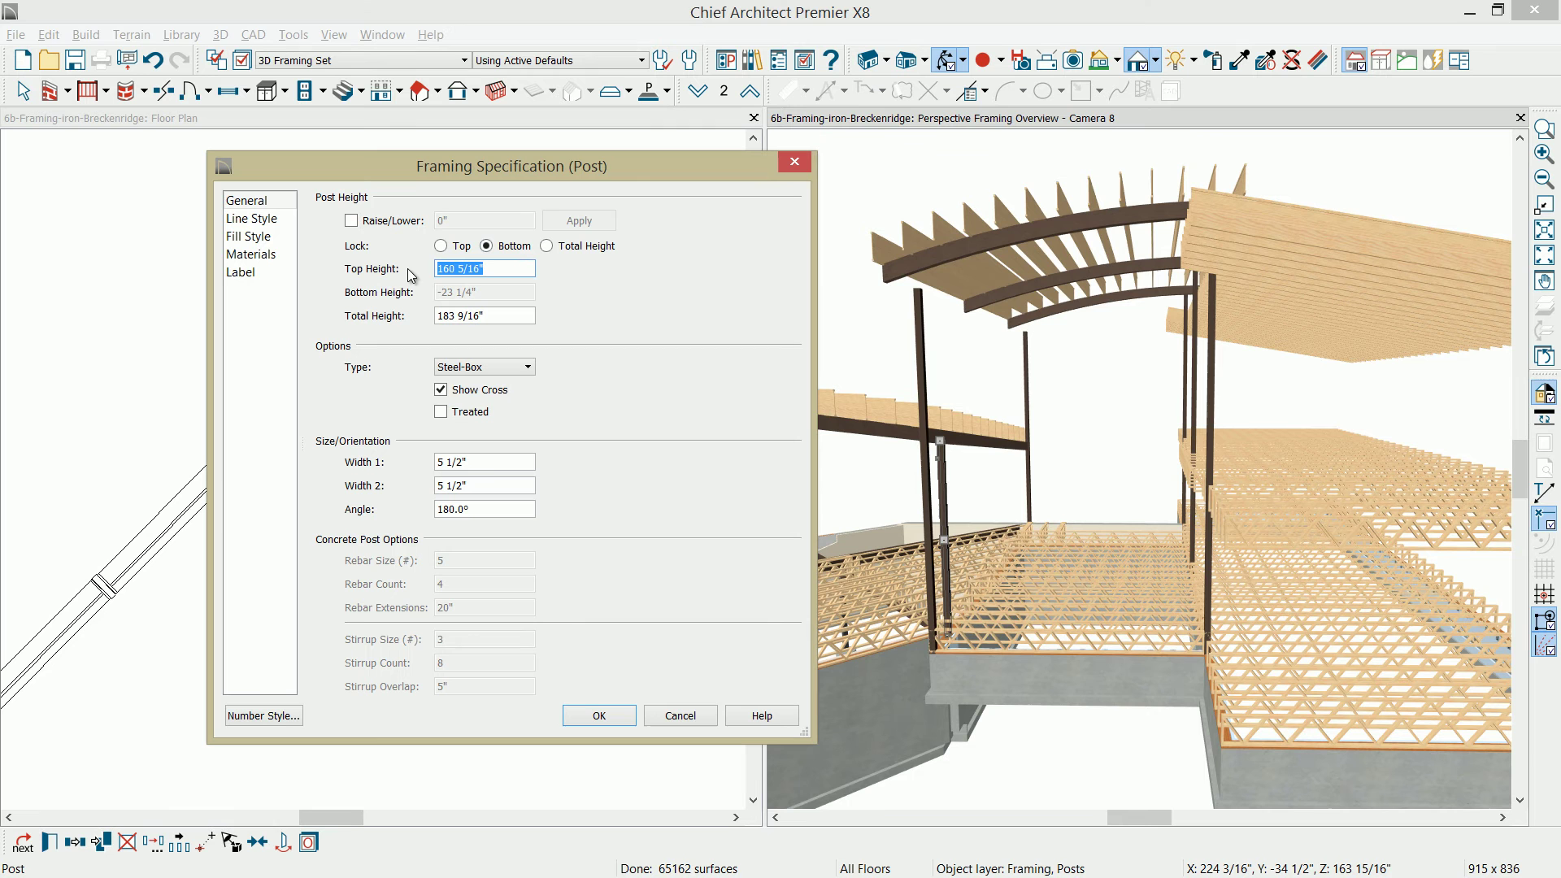
pyautogui.write('157 1/4"')
pyautogui.click(612, 716)
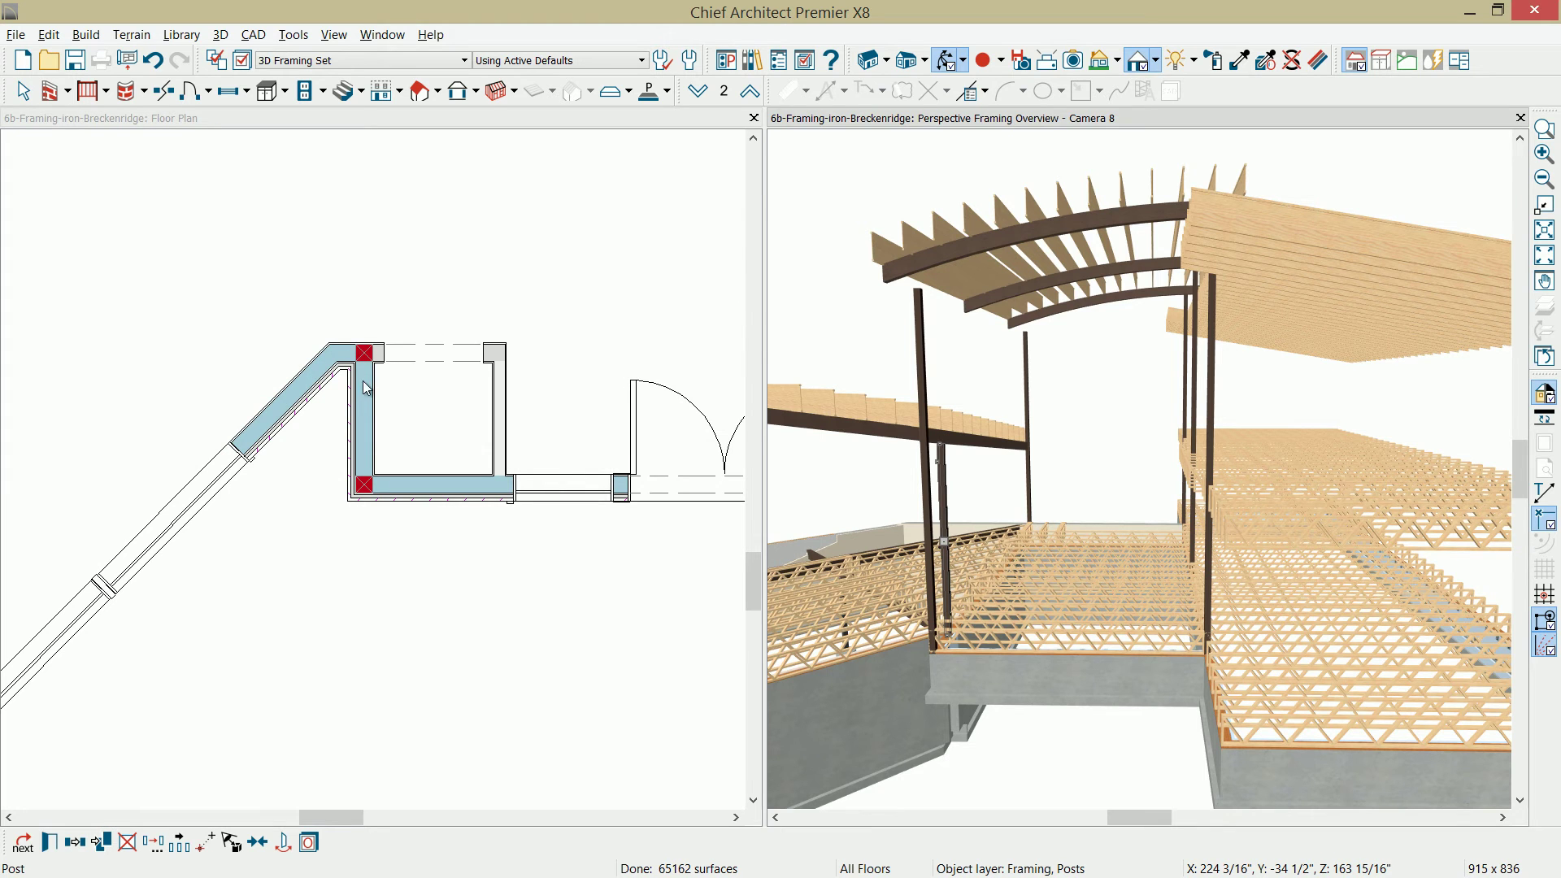
# - Copy the shortened post into the short vertical wall of the angled room and position it near that wall's lower corner
pyautogui.click(387, 387)
pyautogui.press('Tab')
pyautogui.press('Tab')
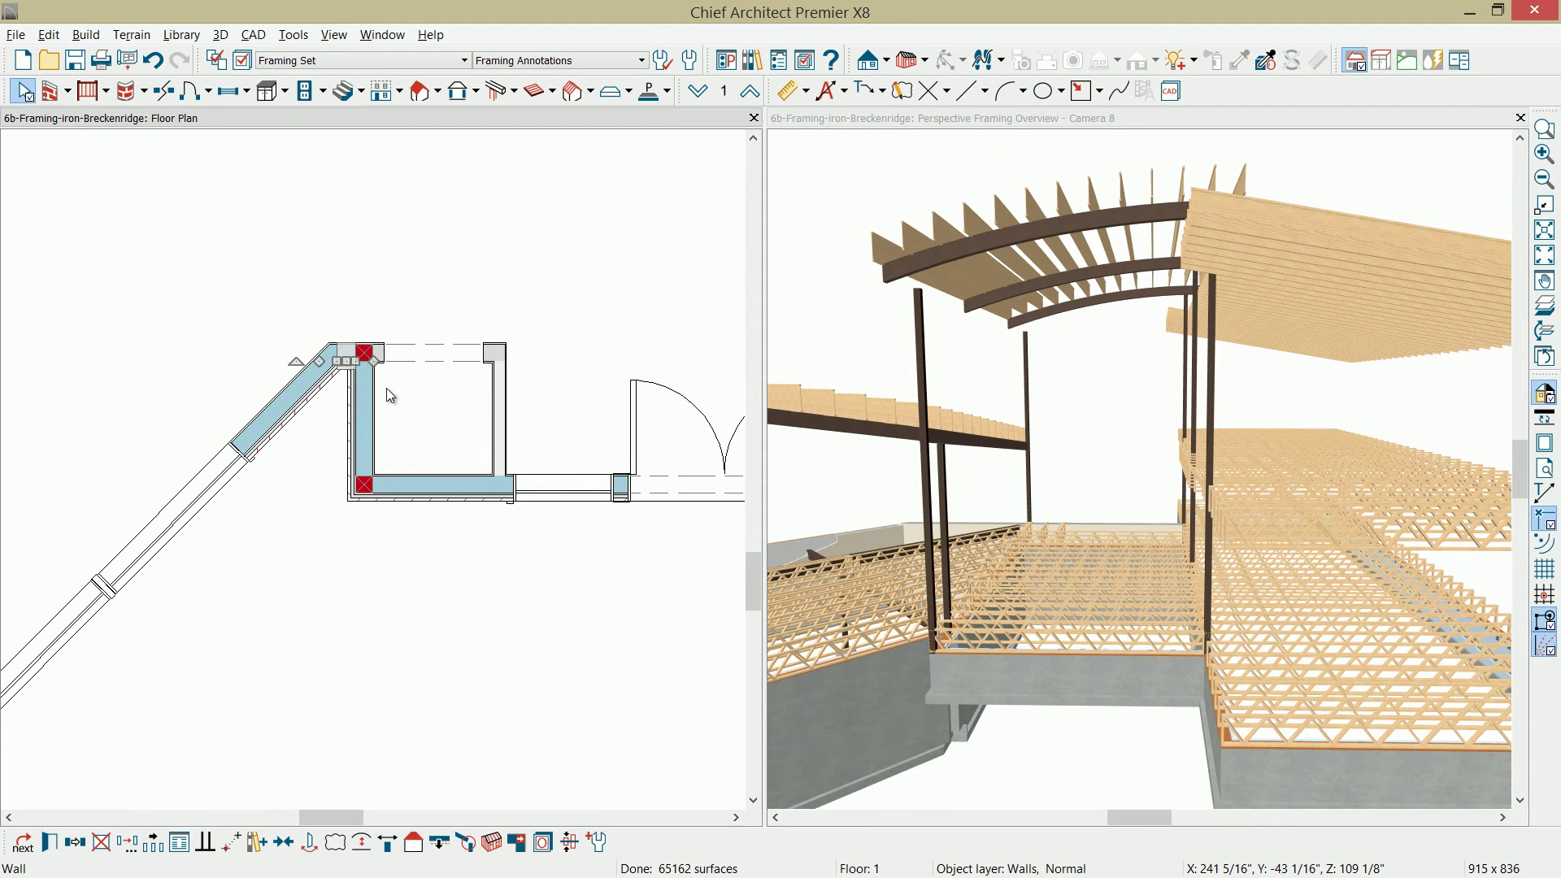
pyautogui.scroll(-3, 387, 388)
pyautogui.moveTo(470, 242); pyautogui.dragTo(428, 545, button='middle')
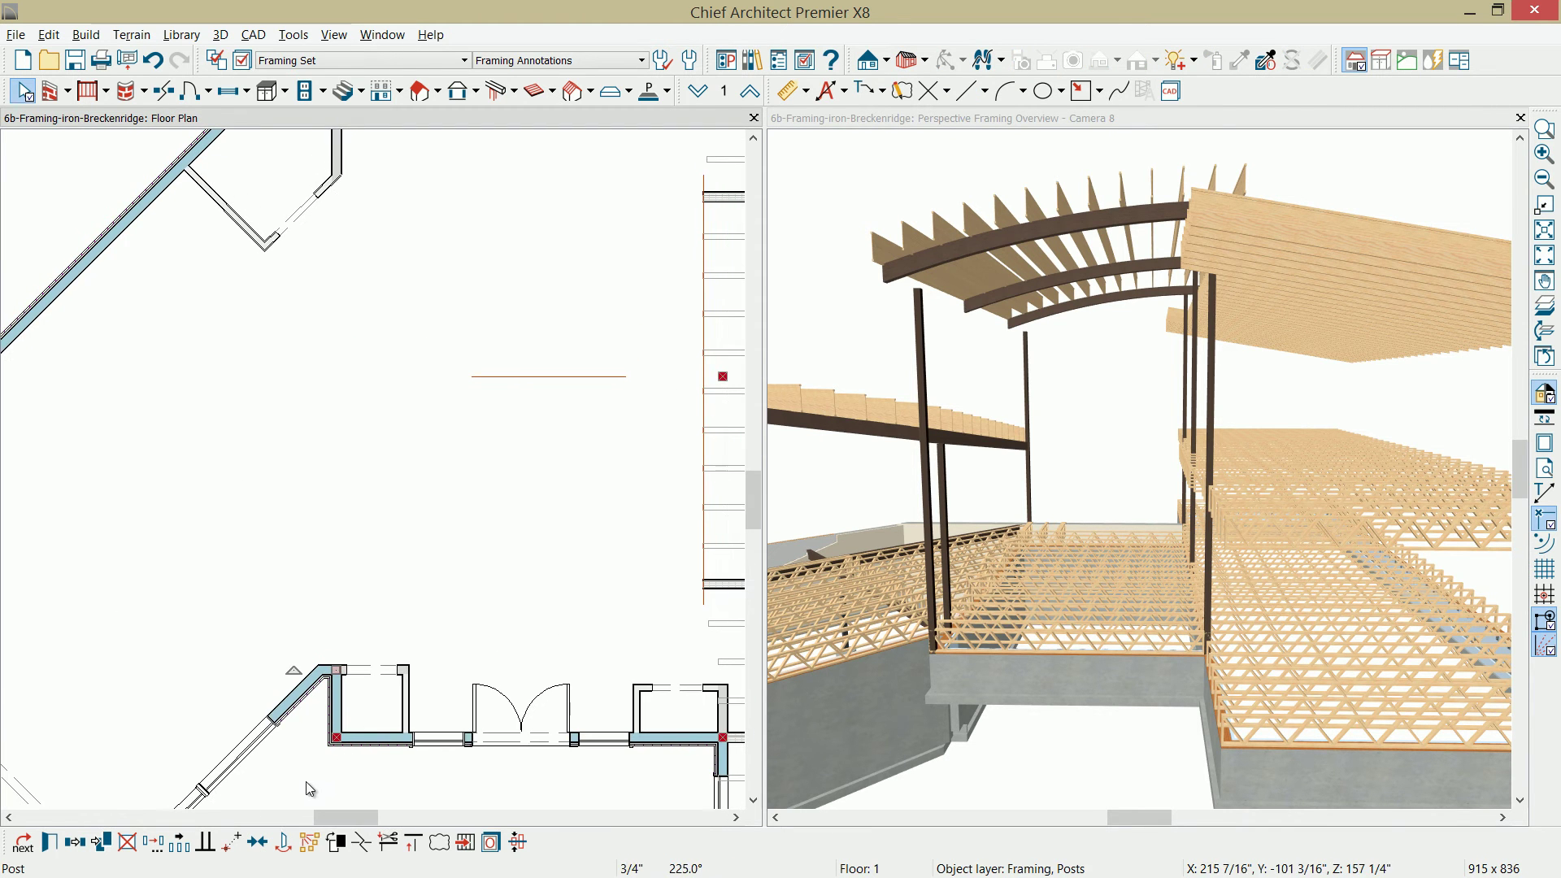
pyautogui.click(76, 843)
pyautogui.click(76, 846)
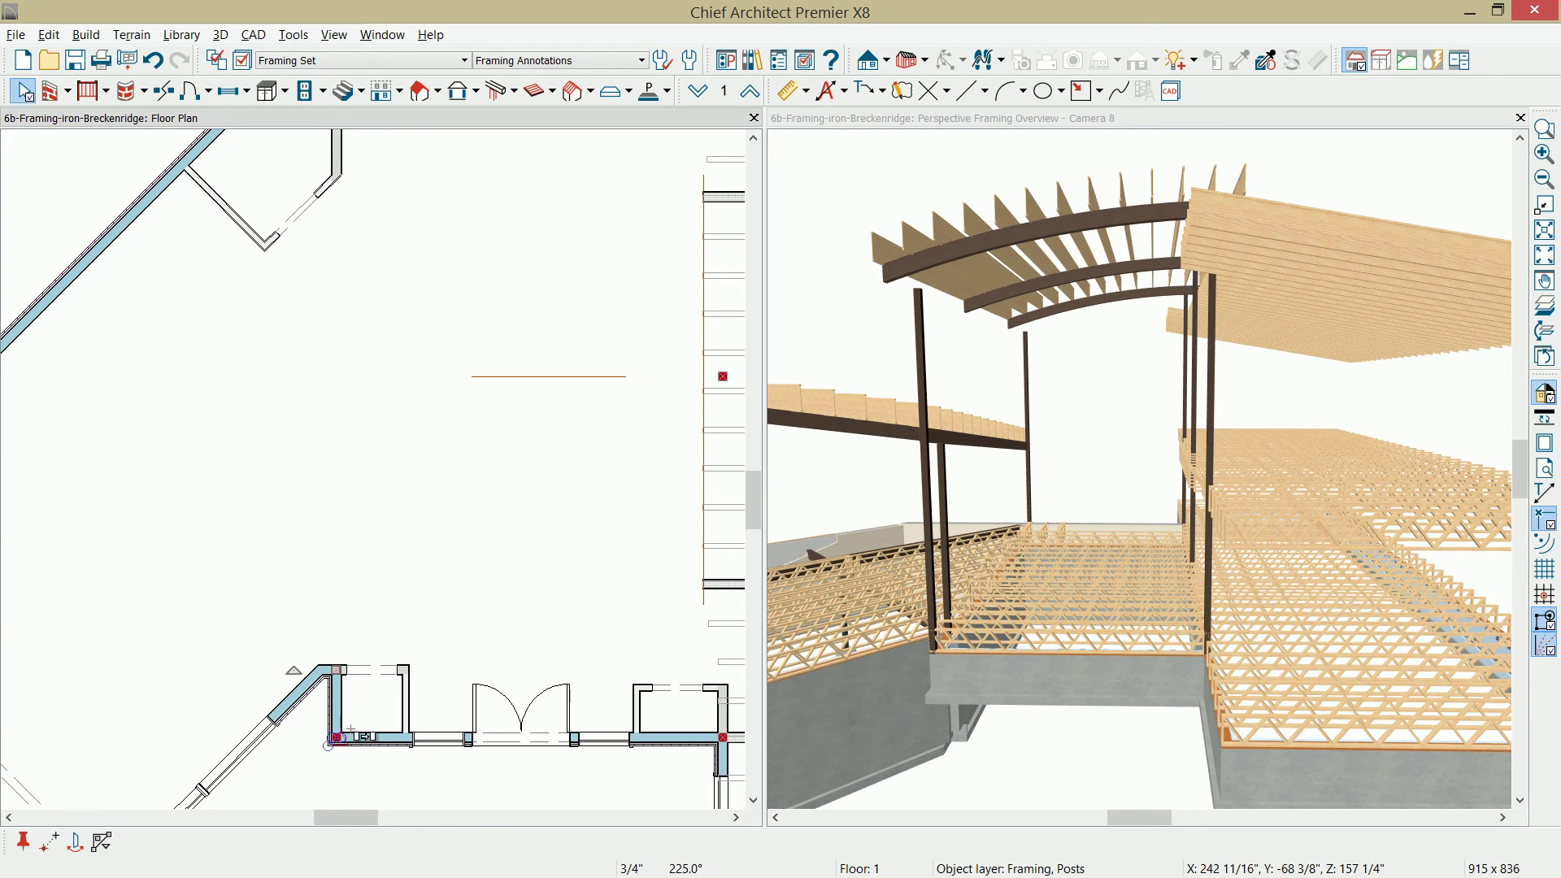
pyautogui.moveTo(337, 670); pyautogui.dragTo(346, 156)
pyautogui.moveTo(330, 145); pyautogui.dragTo(355, 312, button='middle')
pyautogui.scroll(2, 354, 313)
pyautogui.scroll(3, 358, 319)
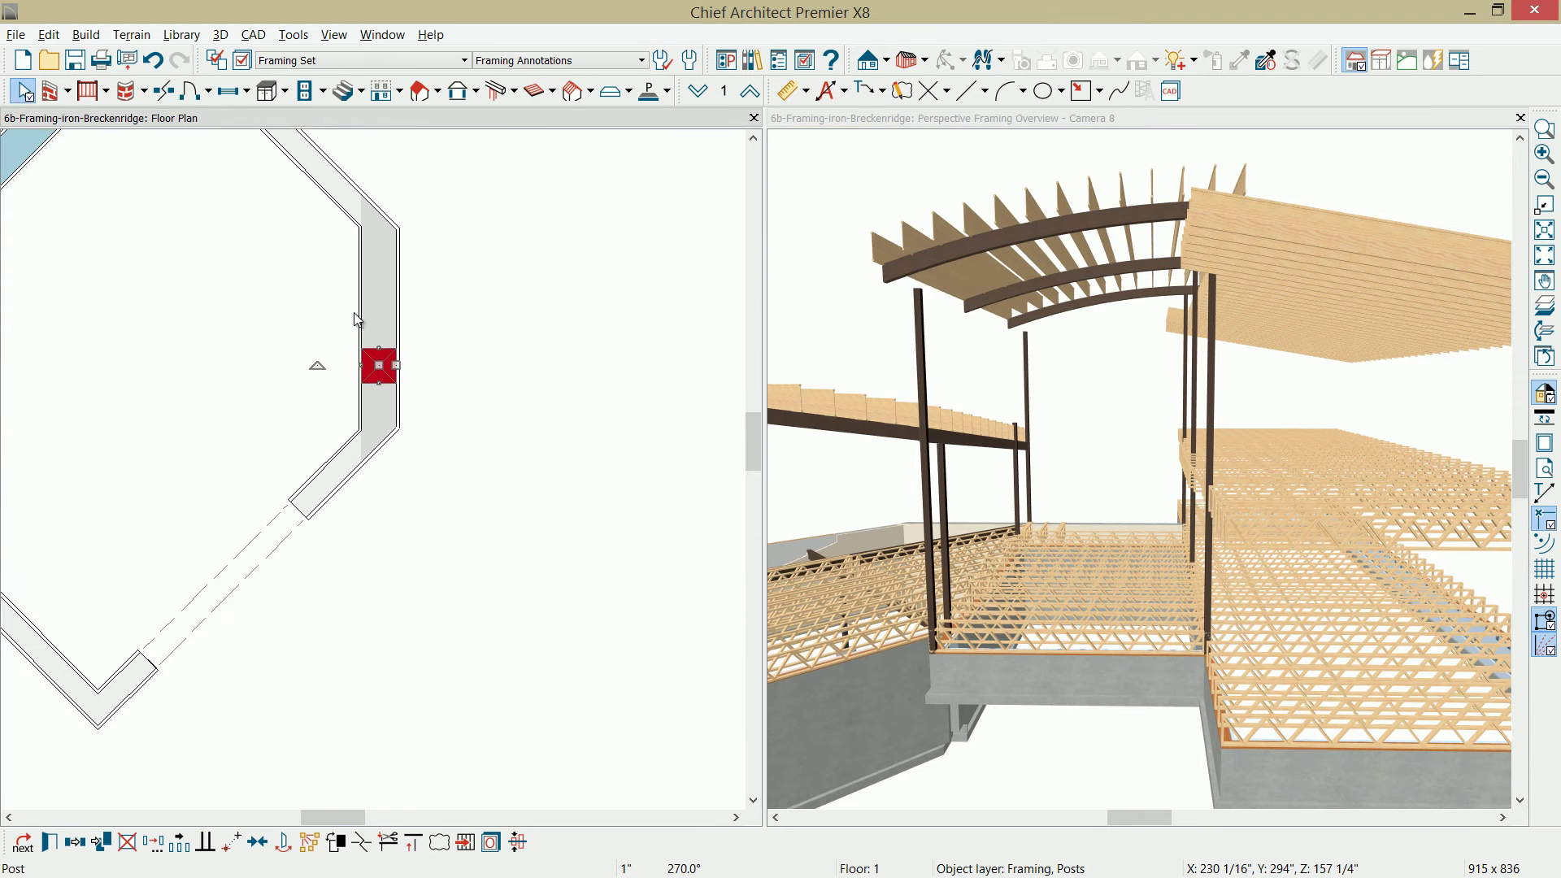
pyautogui.moveTo(387, 404); pyautogui.dragTo(387, 431)
# - Lower the top of the post in the angled room's wall to the underside of the straight roof beam and check its specification
pyautogui.click(1035, 474)
pyautogui.scroll(5, 1035, 474)
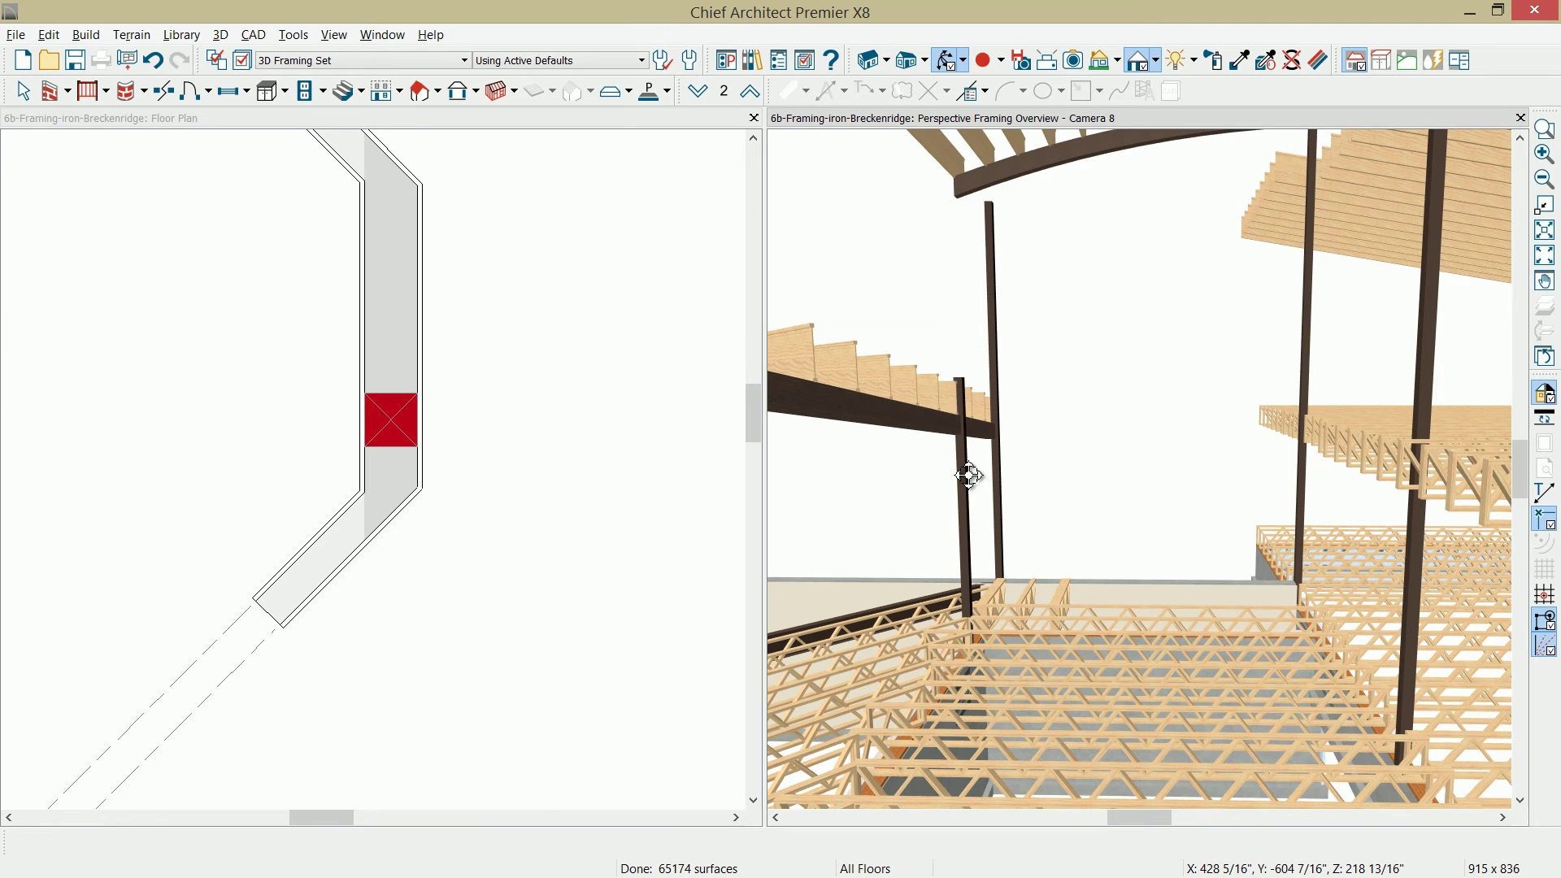
pyautogui.click(964, 476)
pyautogui.moveTo(965, 378); pyautogui.dragTo(966, 437)
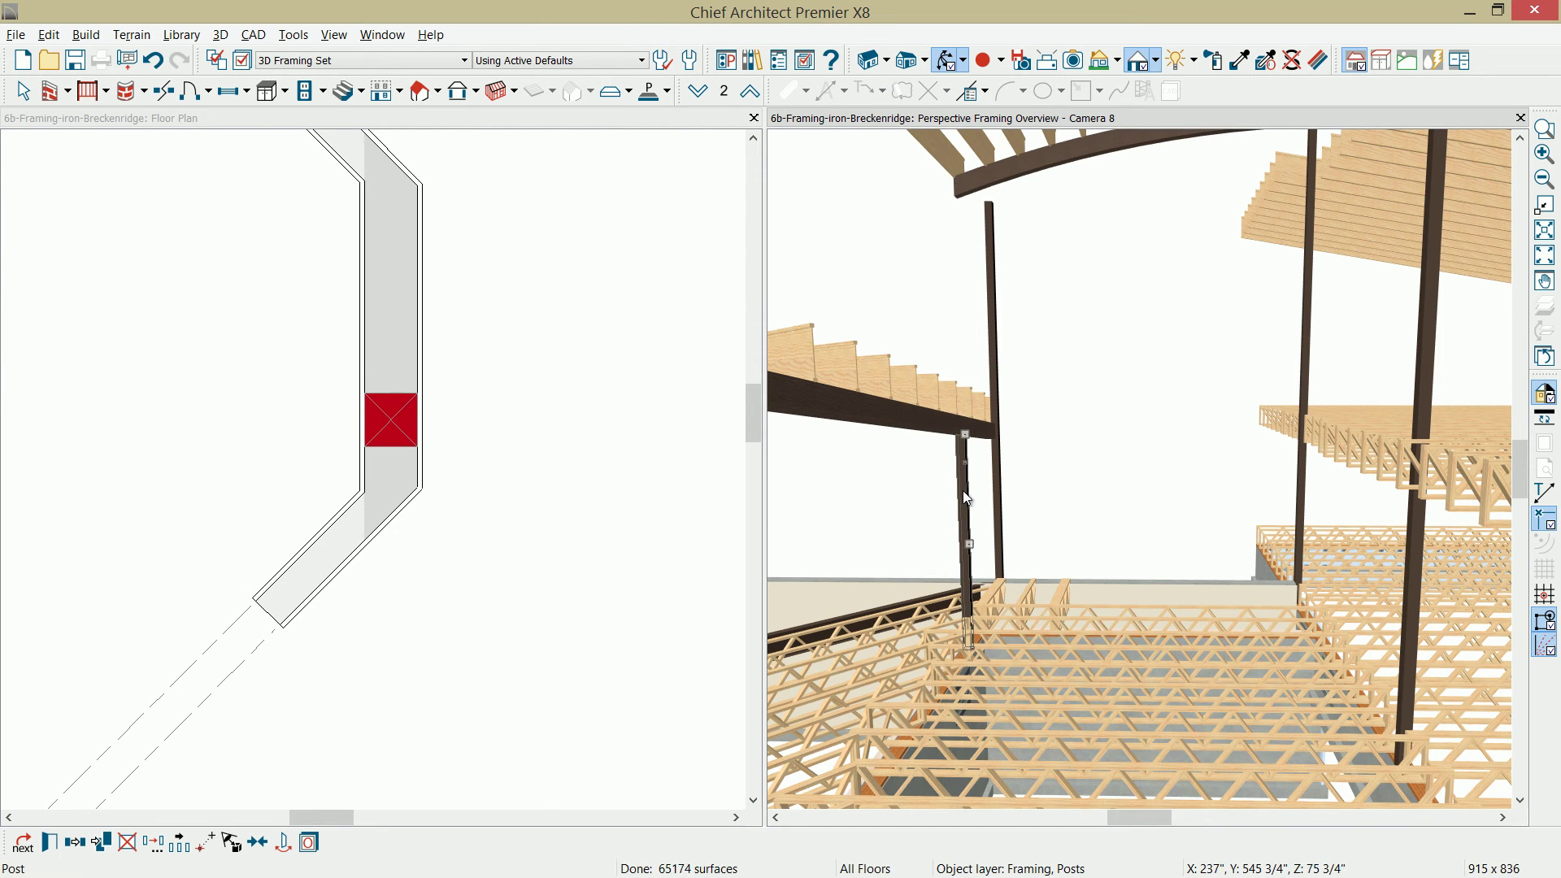
pyautogui.doubleClick(963, 491)
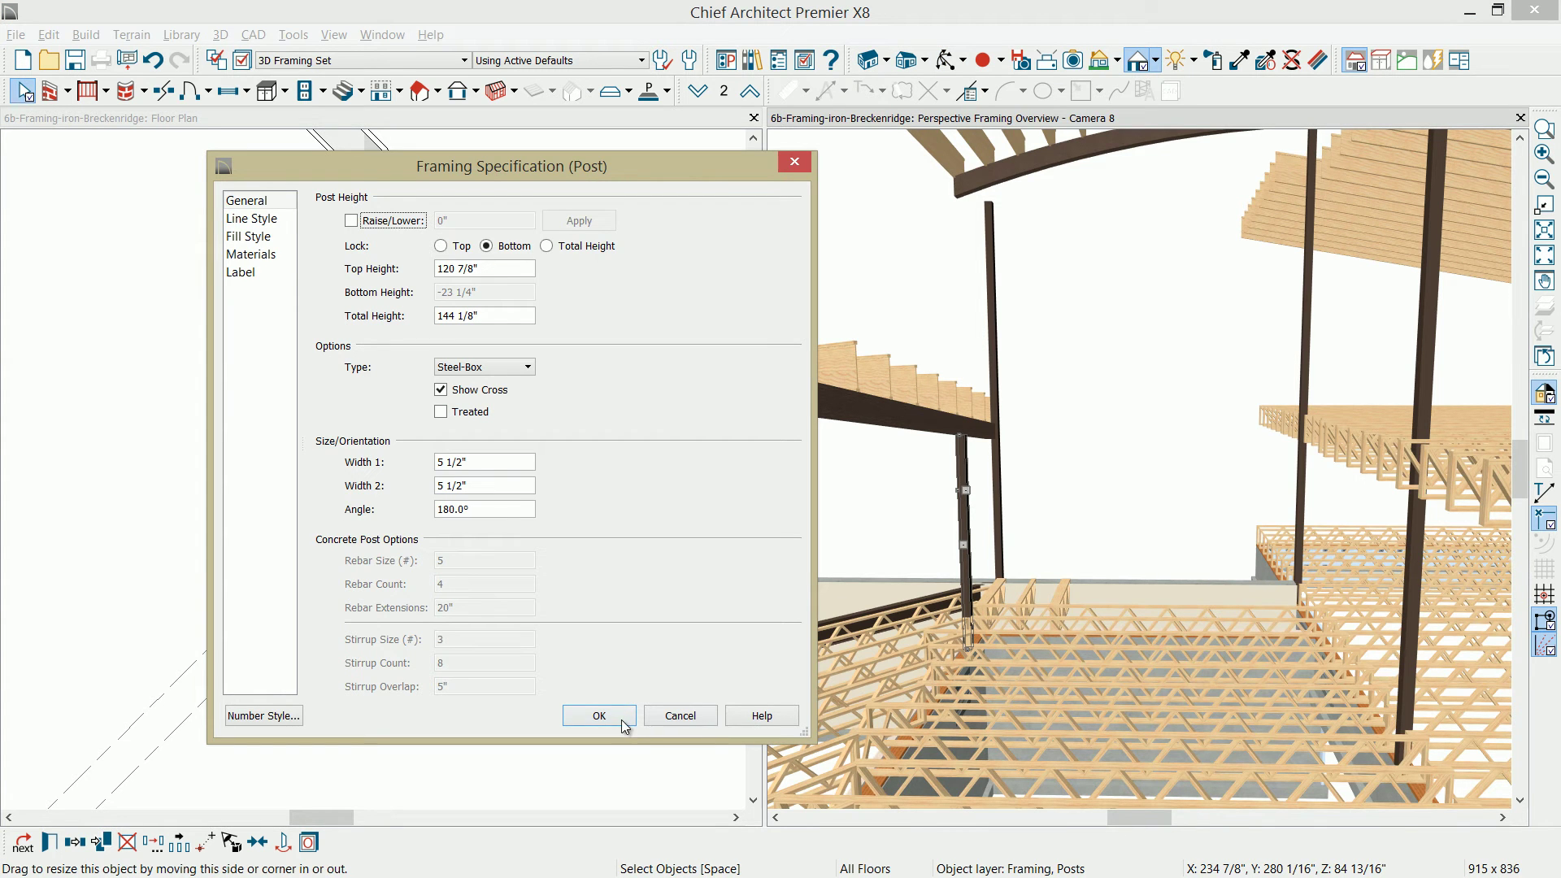
pyautogui.click(678, 712)
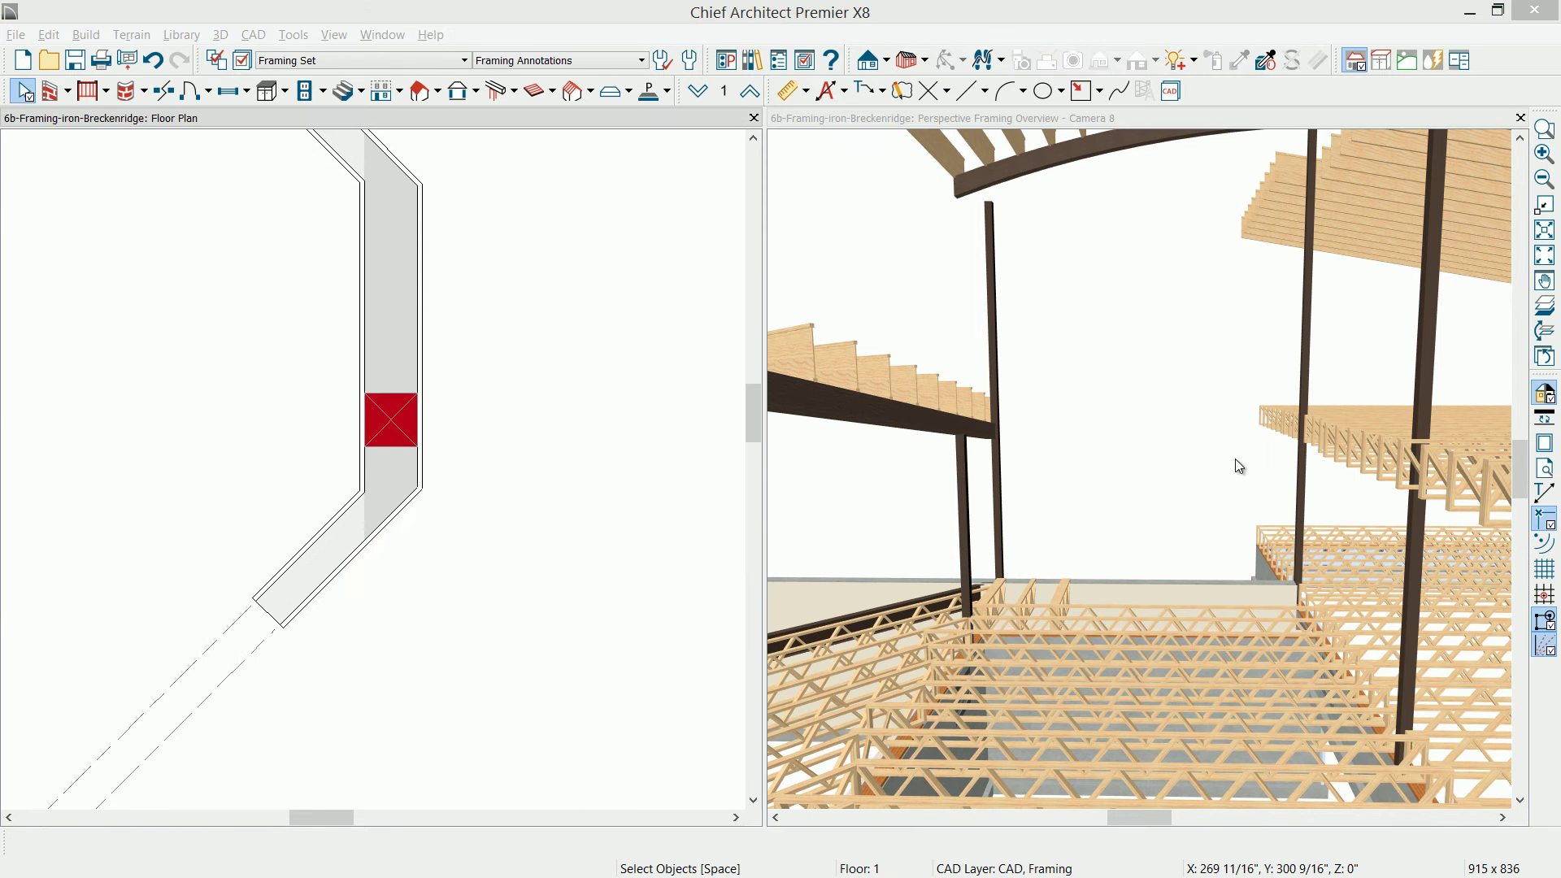
# - Show the floor 2 plan at the short wall section crossed by the horizontal roof beam
pyautogui.scroll(-3, 1239, 460)
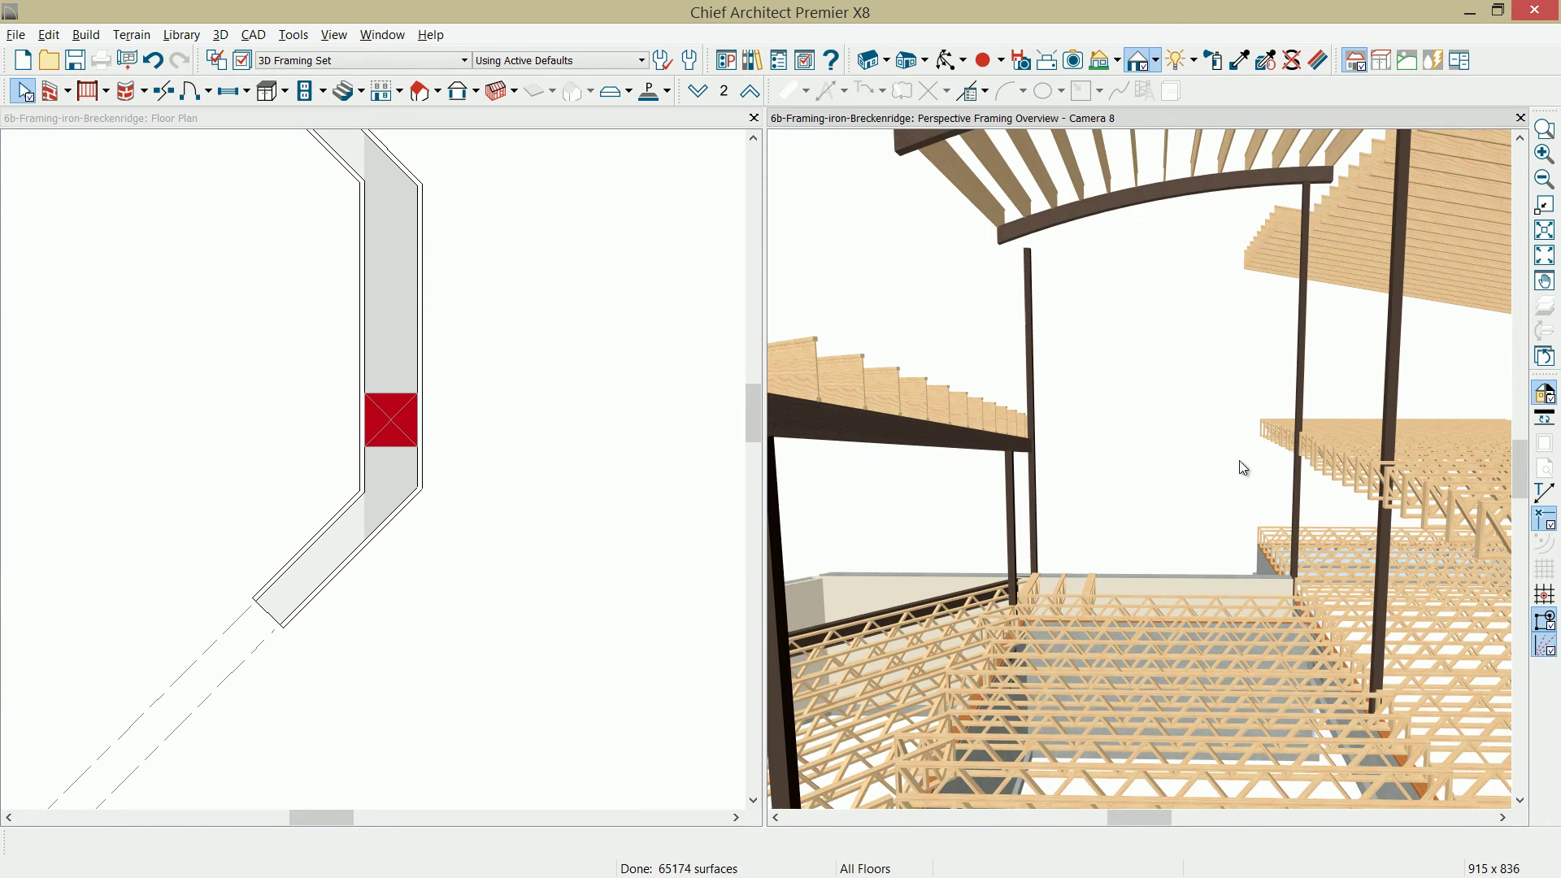
pyautogui.scroll(1, 1240, 467)
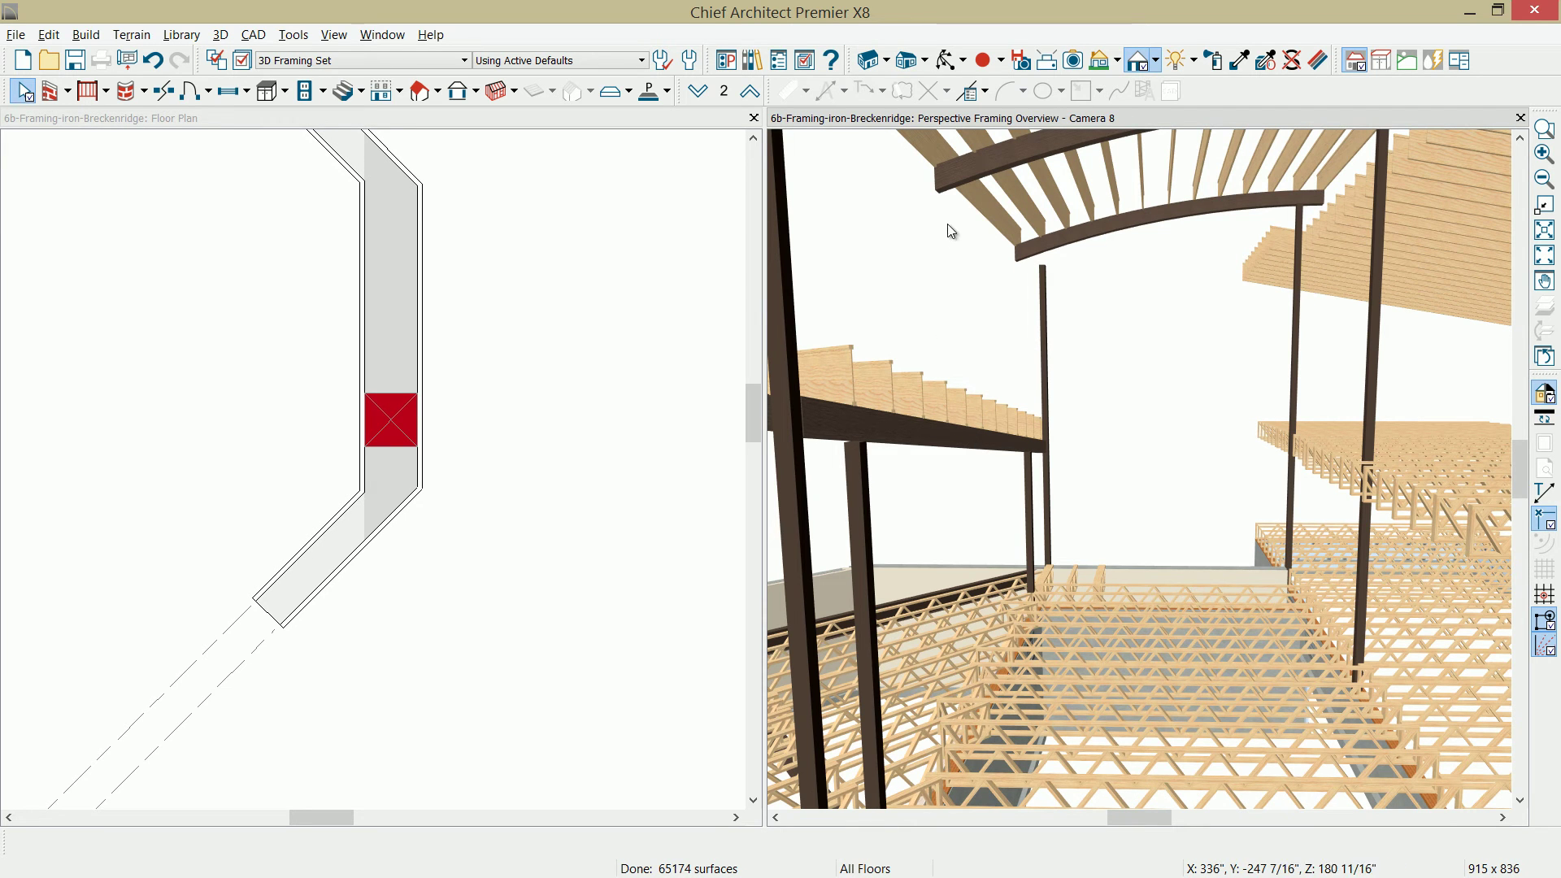
pyautogui.click(649, 189)
pyautogui.scroll(-1, 642, 239)
pyautogui.scroll(-2, 641, 240)
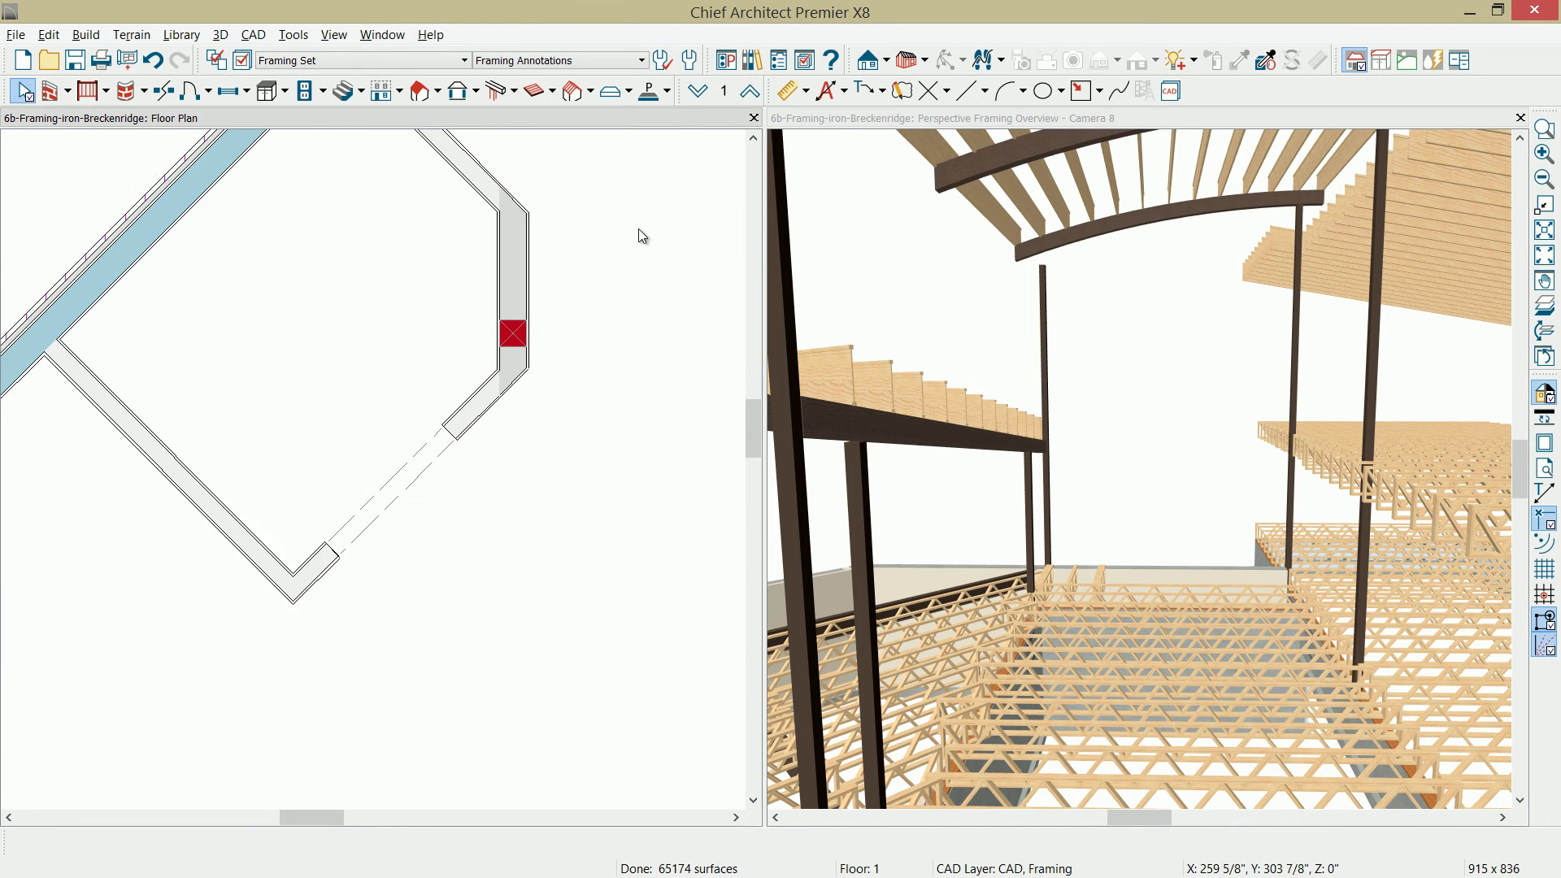
pyautogui.moveTo(612, 249); pyautogui.dragTo(538, 270, button='middle')
pyautogui.scroll(-3, 538, 270)
pyautogui.moveTo(598, 351); pyautogui.dragTo(498, 270, button='middle')
pyautogui.scroll(-2, 499, 265)
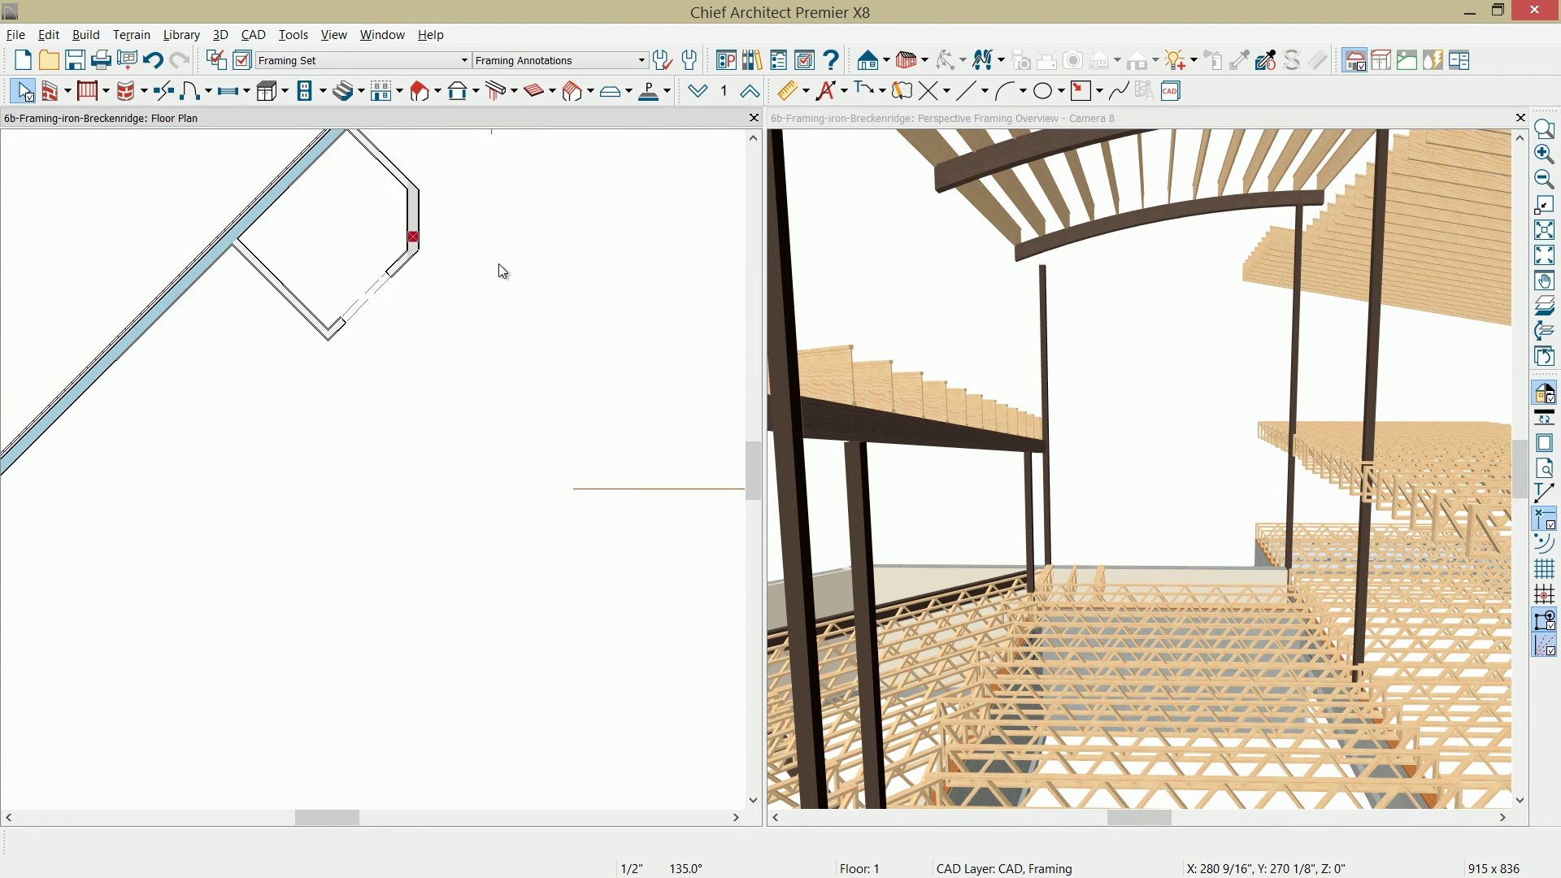
pyautogui.click(750, 91)
pyautogui.moveTo(480, 569); pyautogui.dragTo(474, 471, button='middle')
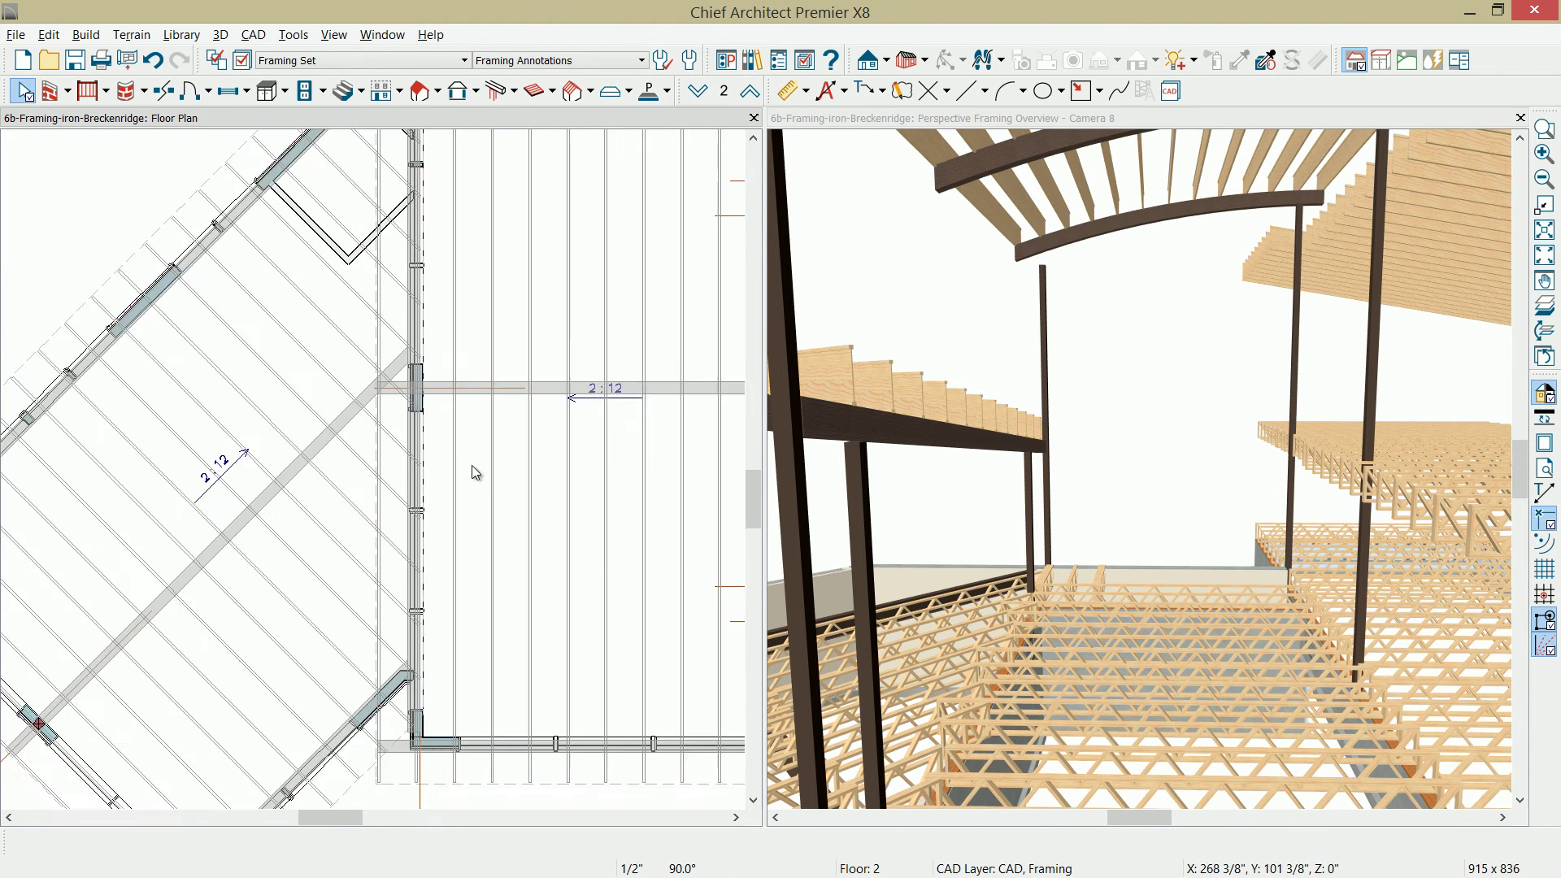
pyautogui.scroll(4, 463, 456)
pyautogui.scroll(2, 399, 388)
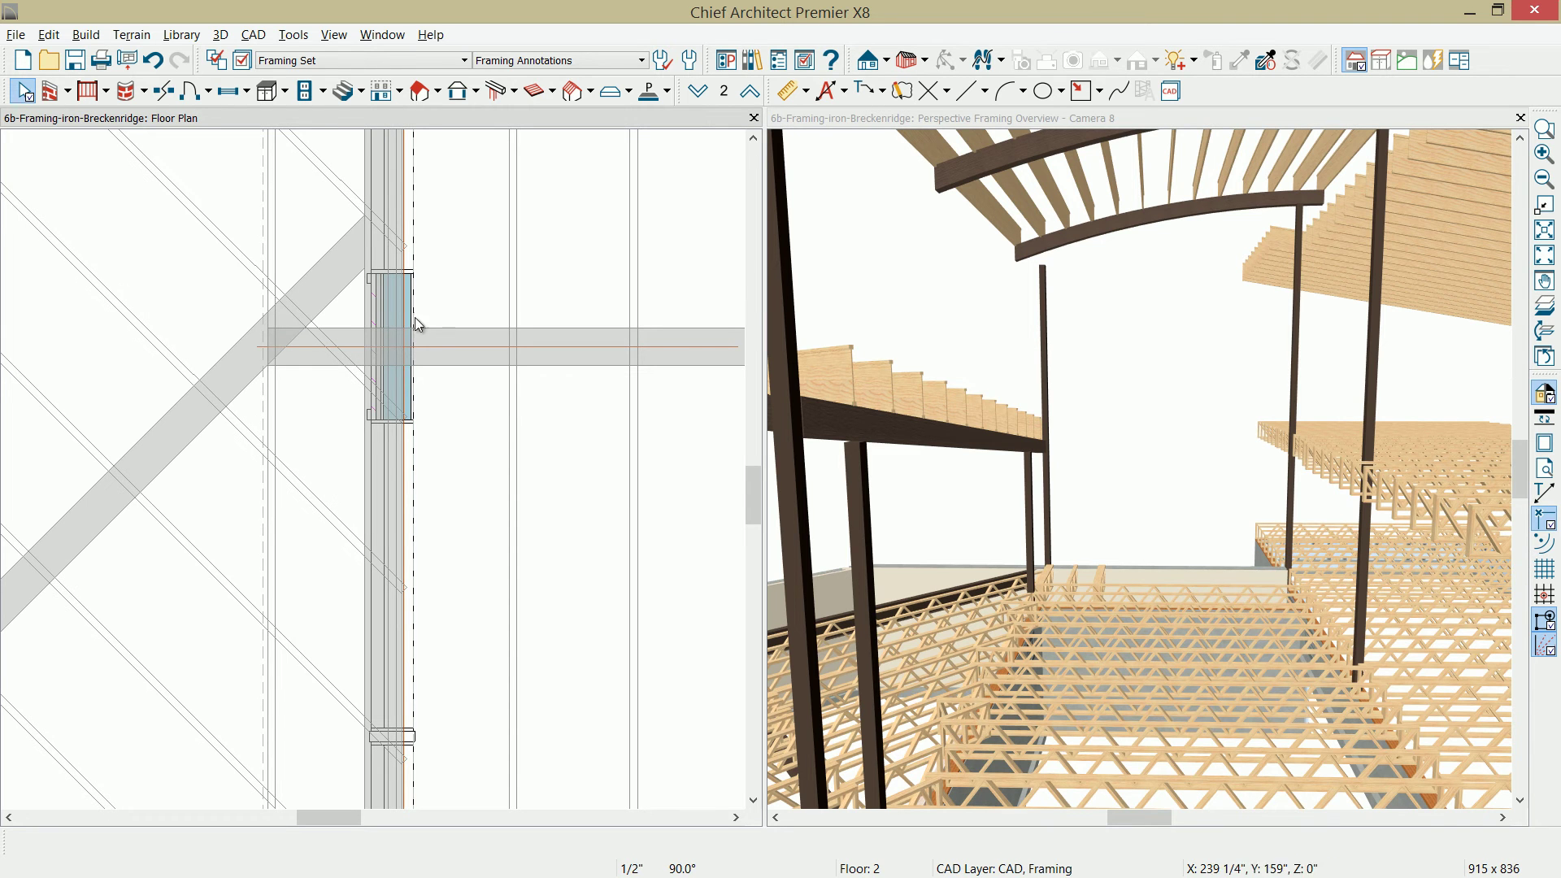
# - Place a post on the centerline of the horizontal roof beam where it crosses the short wall section
pyautogui.click(496, 90)
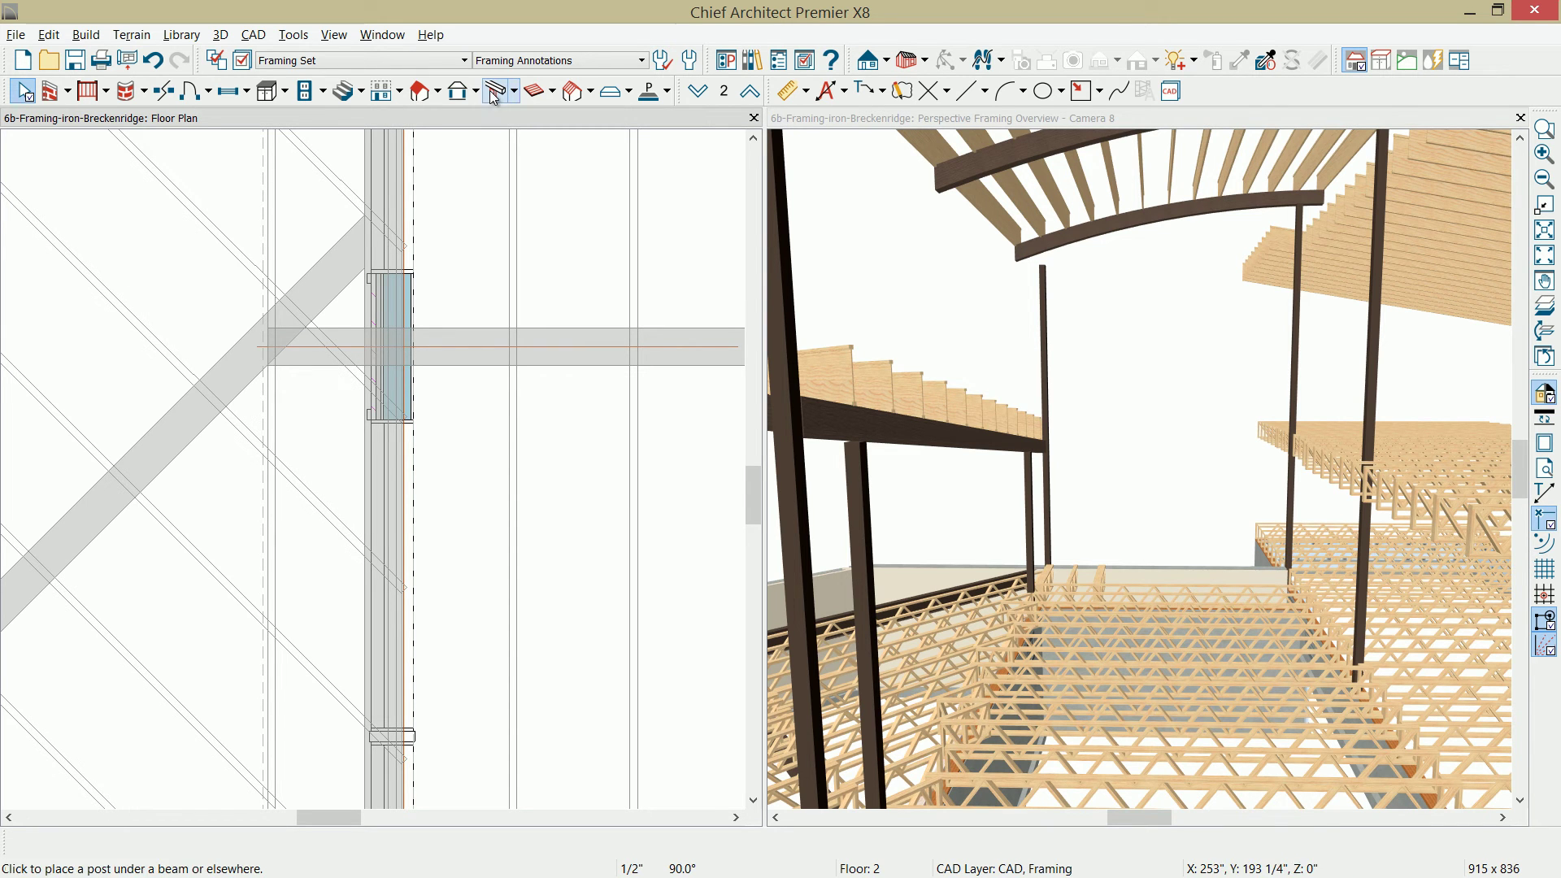
pyautogui.click(402, 345)
pyautogui.scroll(1, 407, 343)
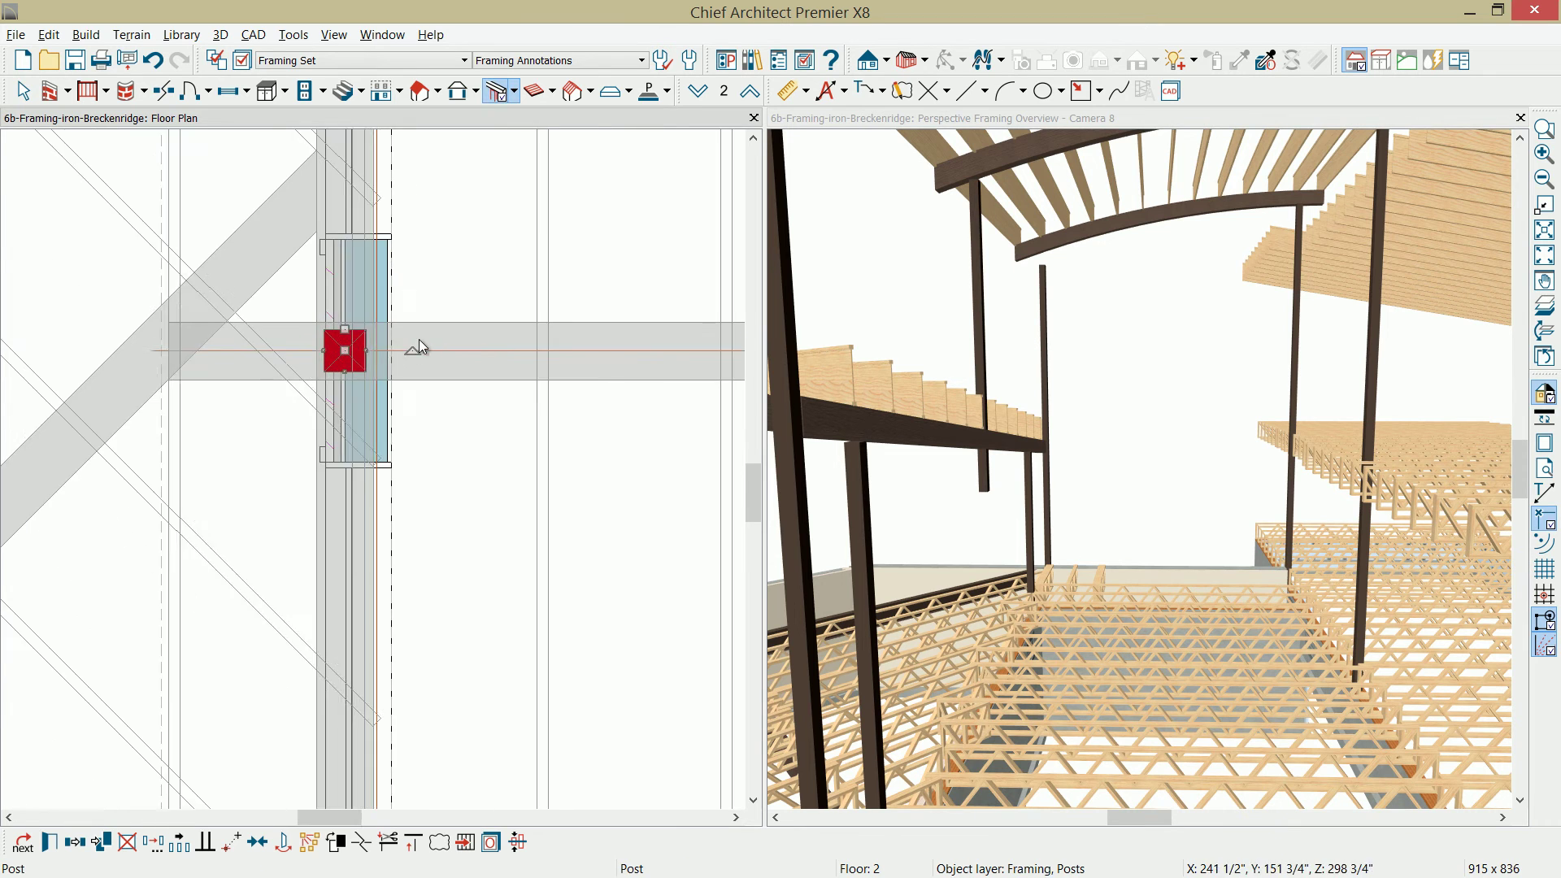
# - Move the new post point to point so its lower right corner meets the inner edge of the wall framing
pyautogui.scroll(1, 417, 339)
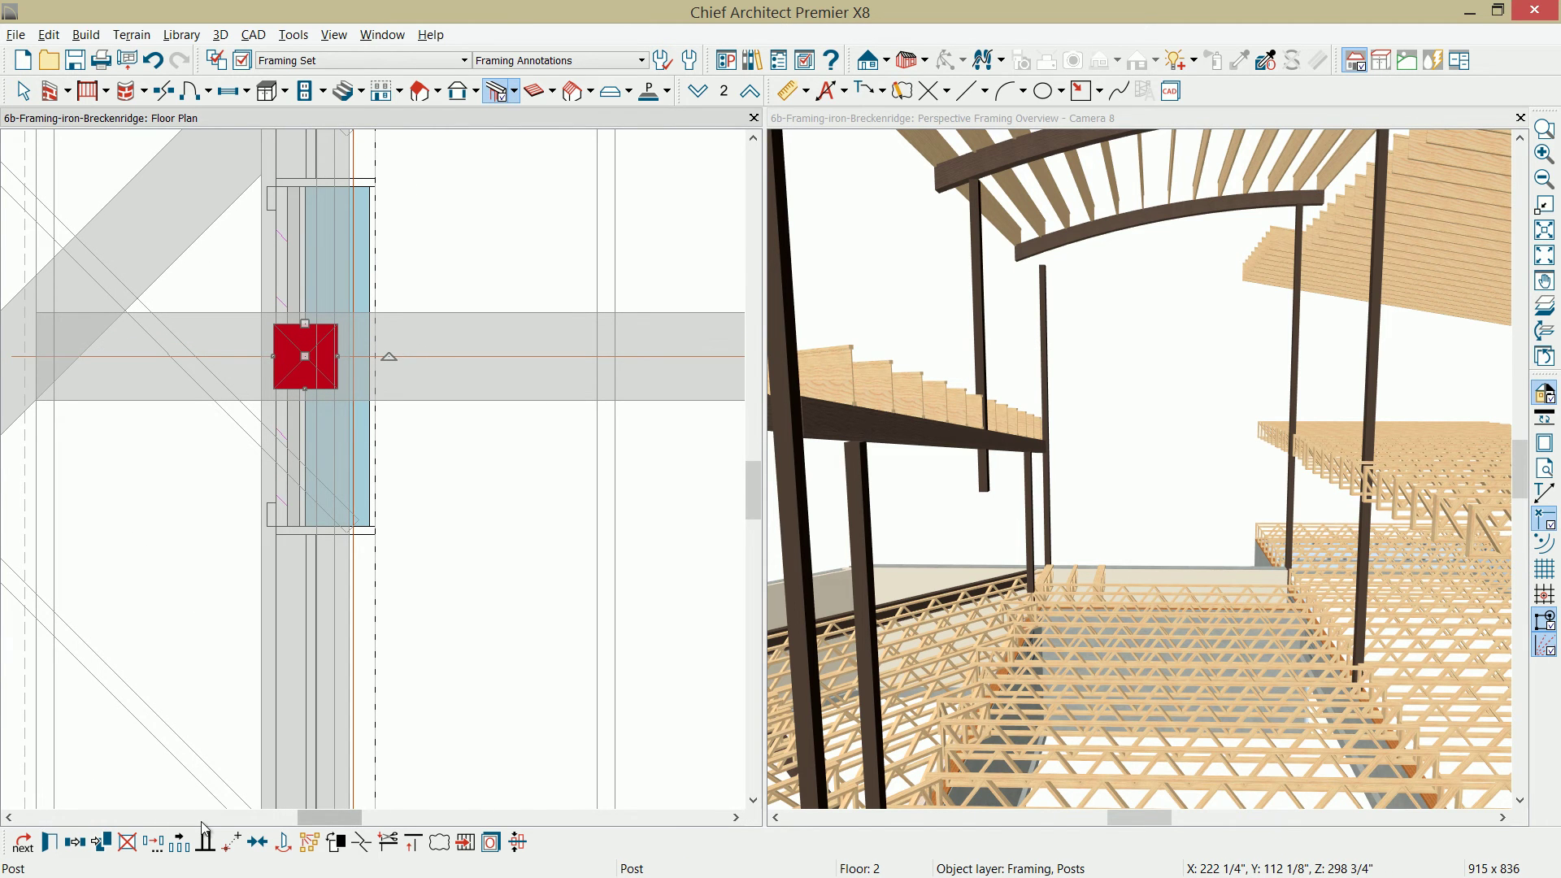
pyautogui.click(232, 843)
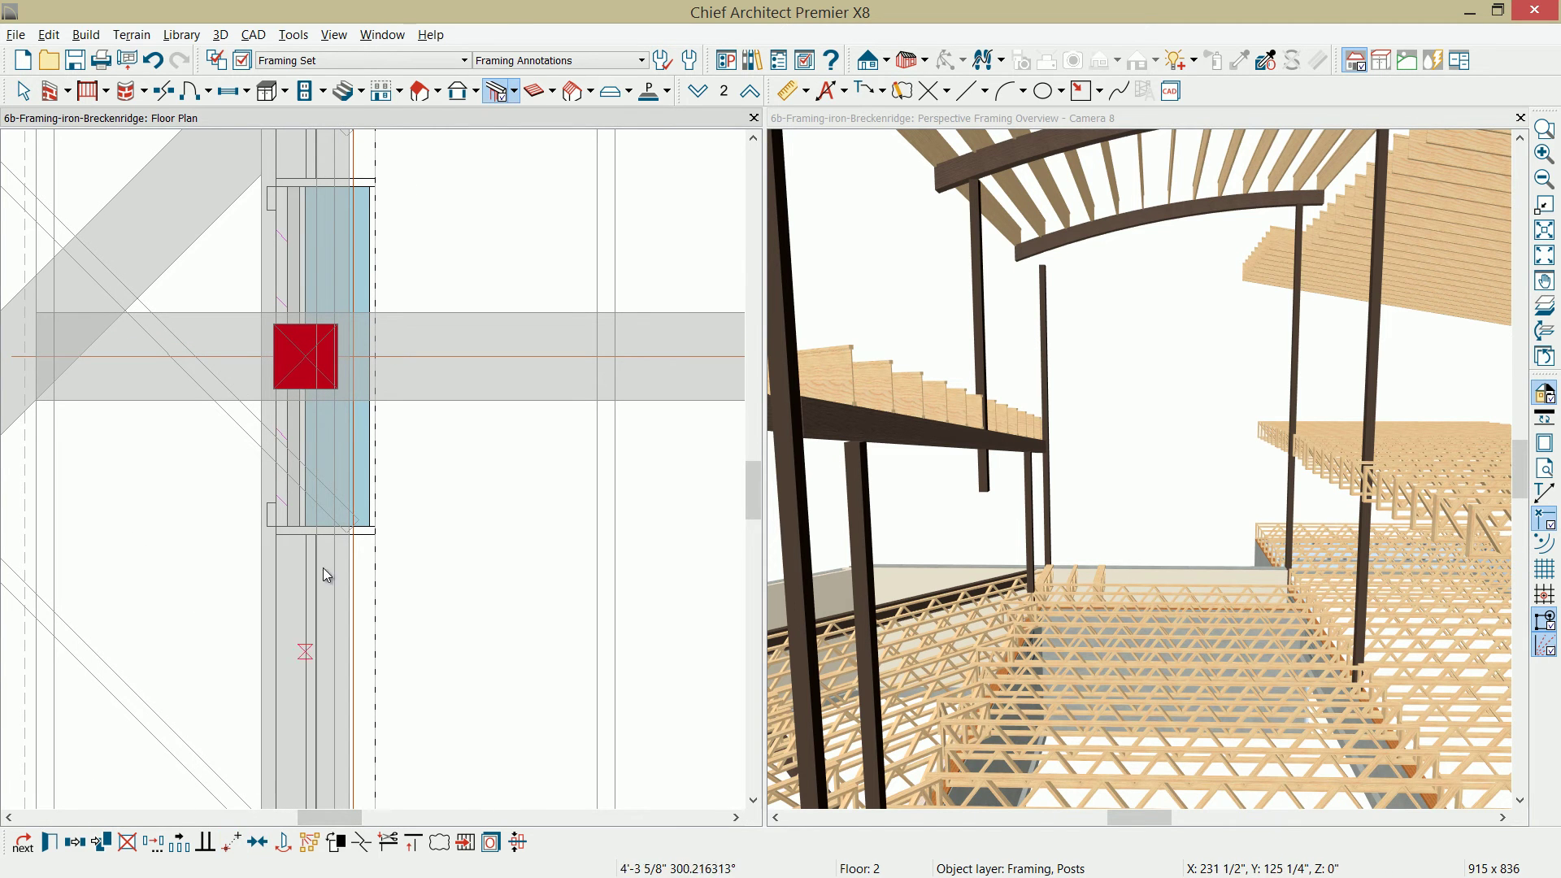
pyautogui.click(339, 388)
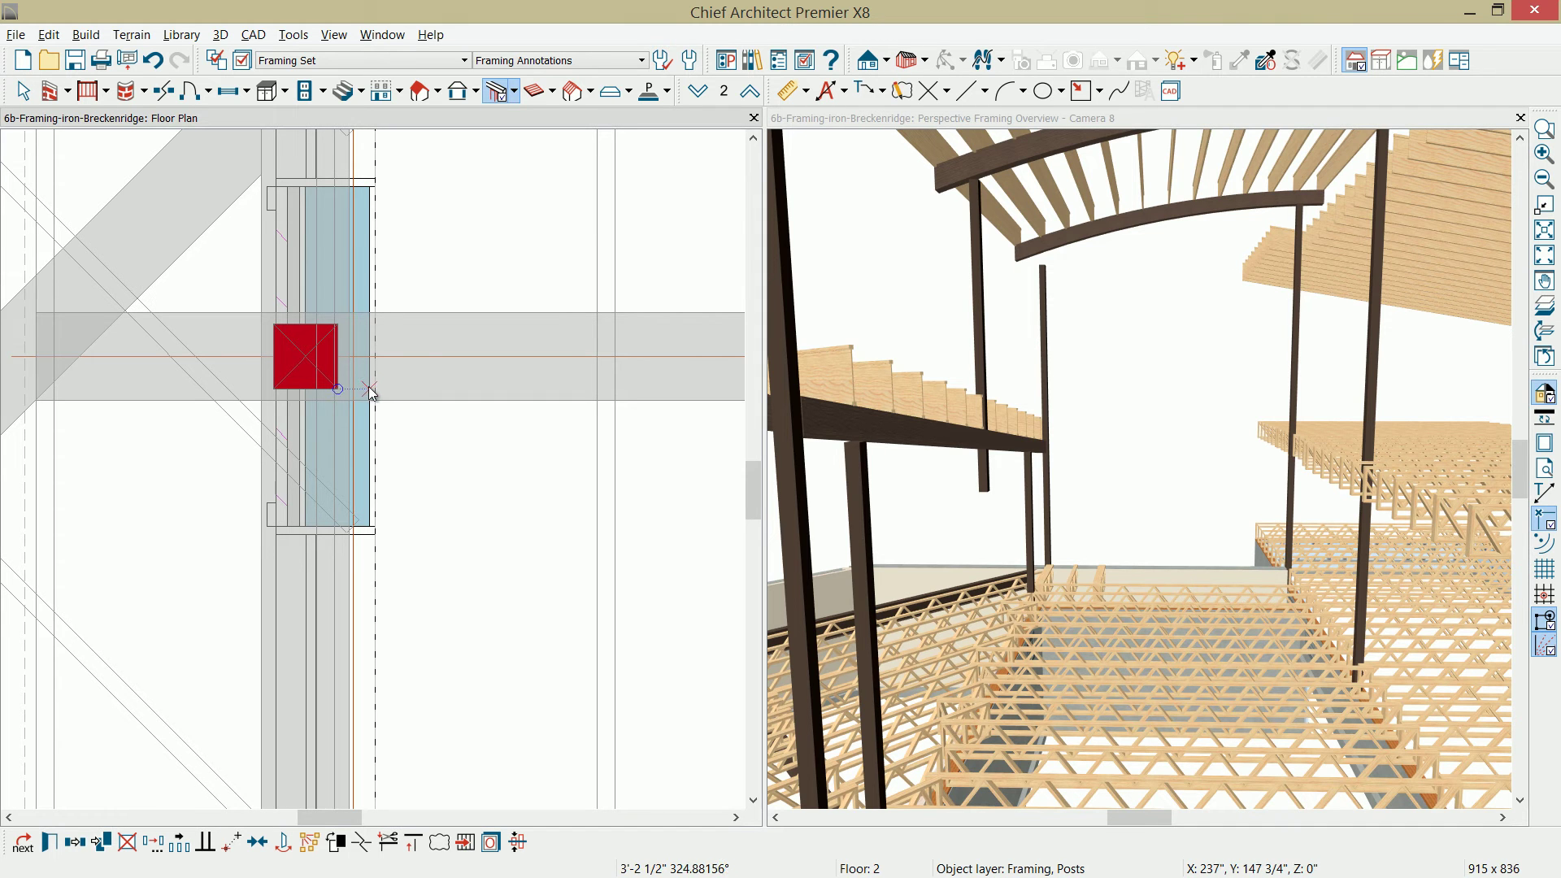
pyautogui.click(370, 389)
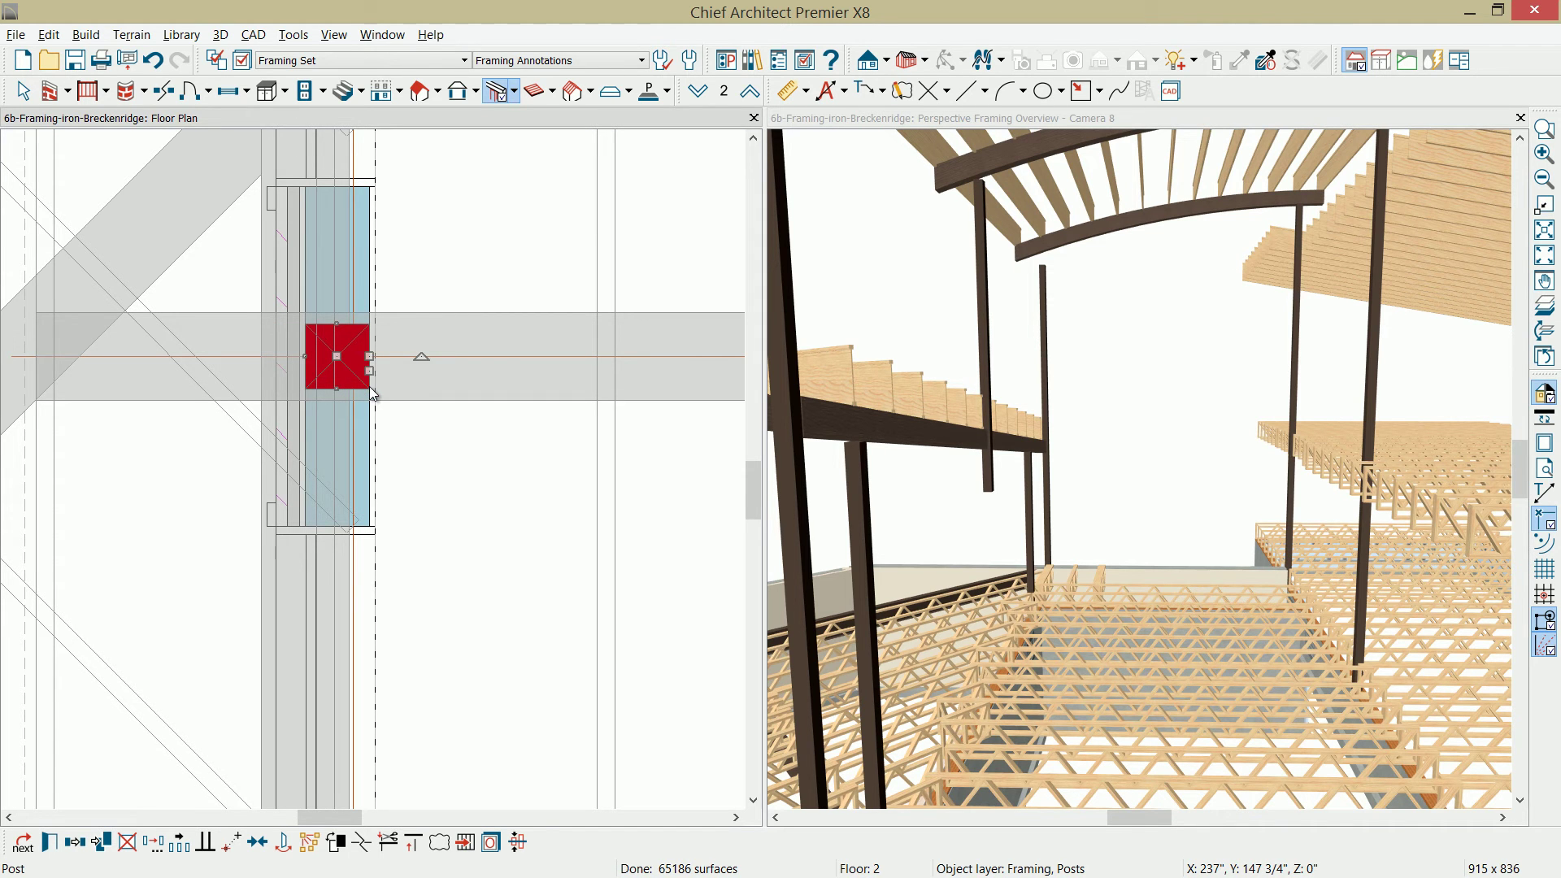
# - Shorten the new post to span from the lower straight beam to the underside of the curved roof beam
pyautogui.click(981, 353)
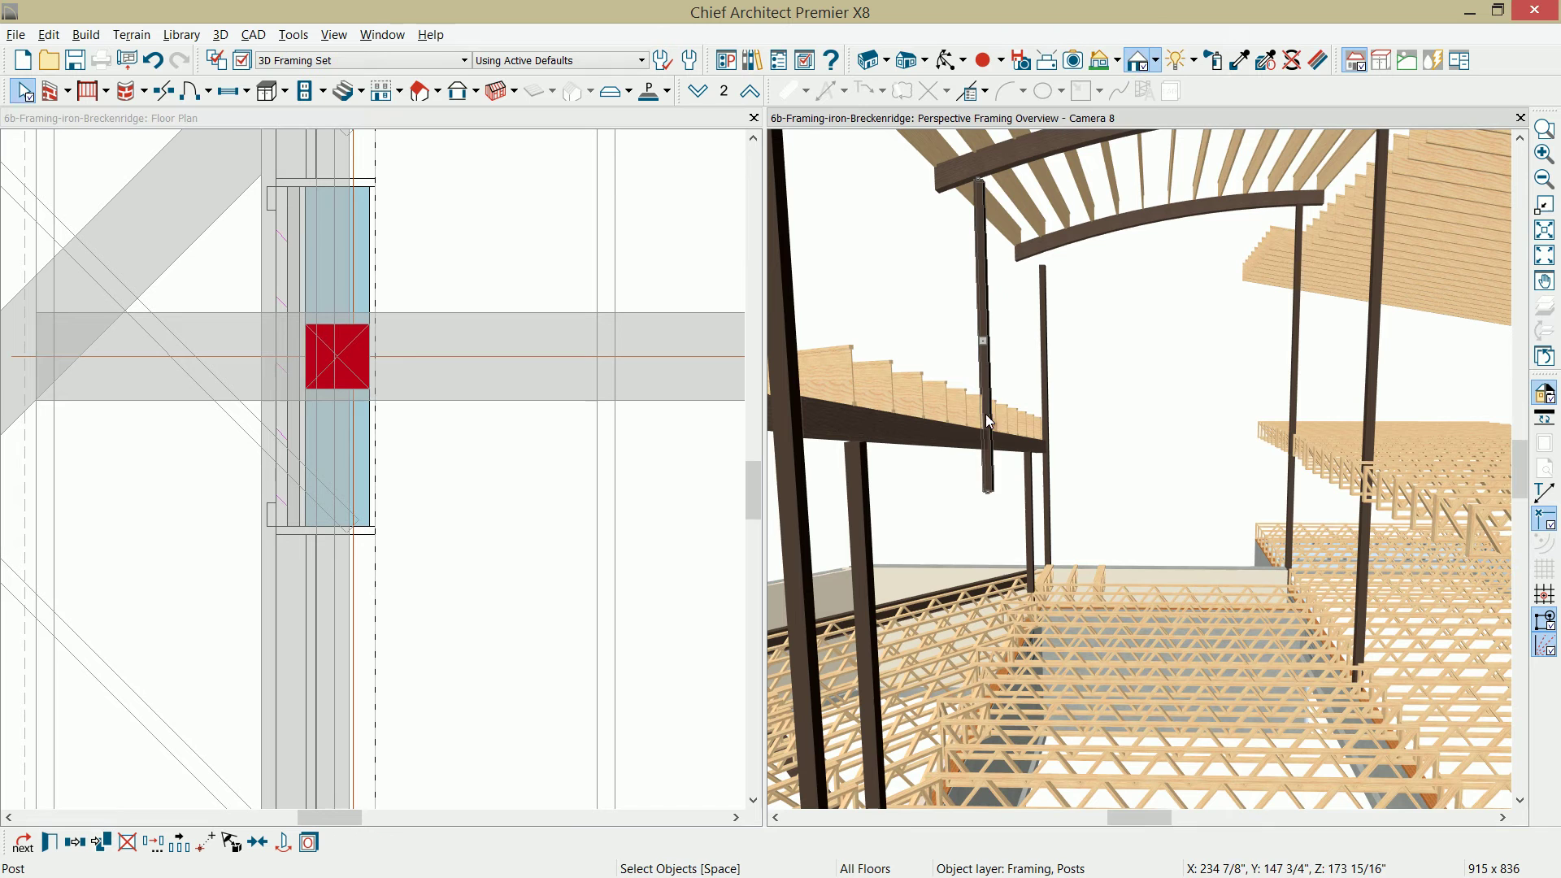
pyautogui.moveTo(990, 492); pyautogui.dragTo(976, 206)
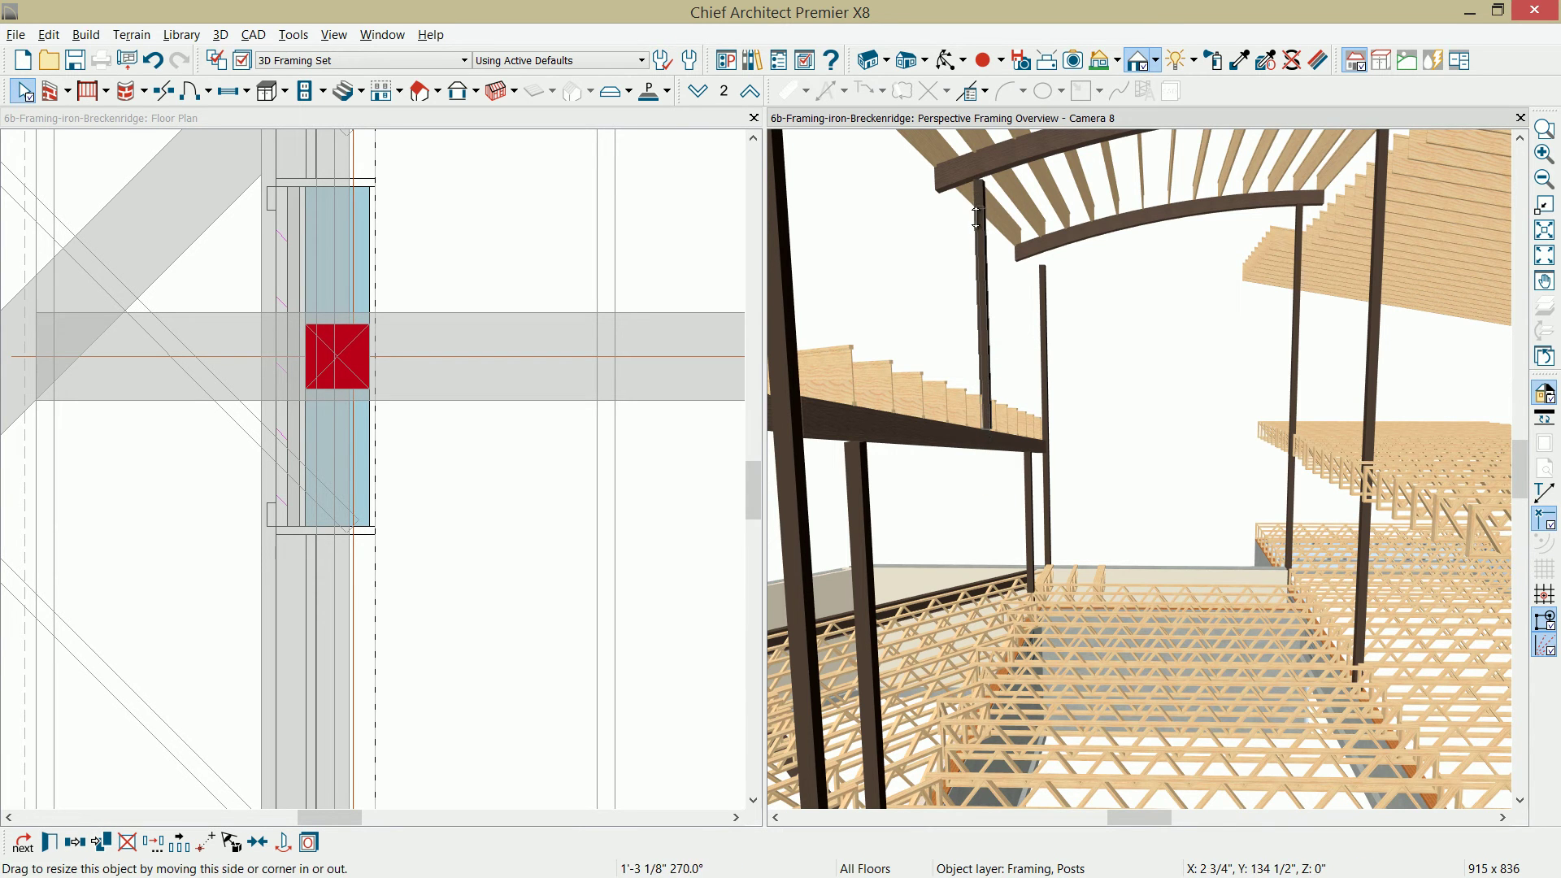
# - Set the new post's top height to 288 1/4" and its bottom height to 147 1/8"
pyautogui.doubleClick(982, 296)
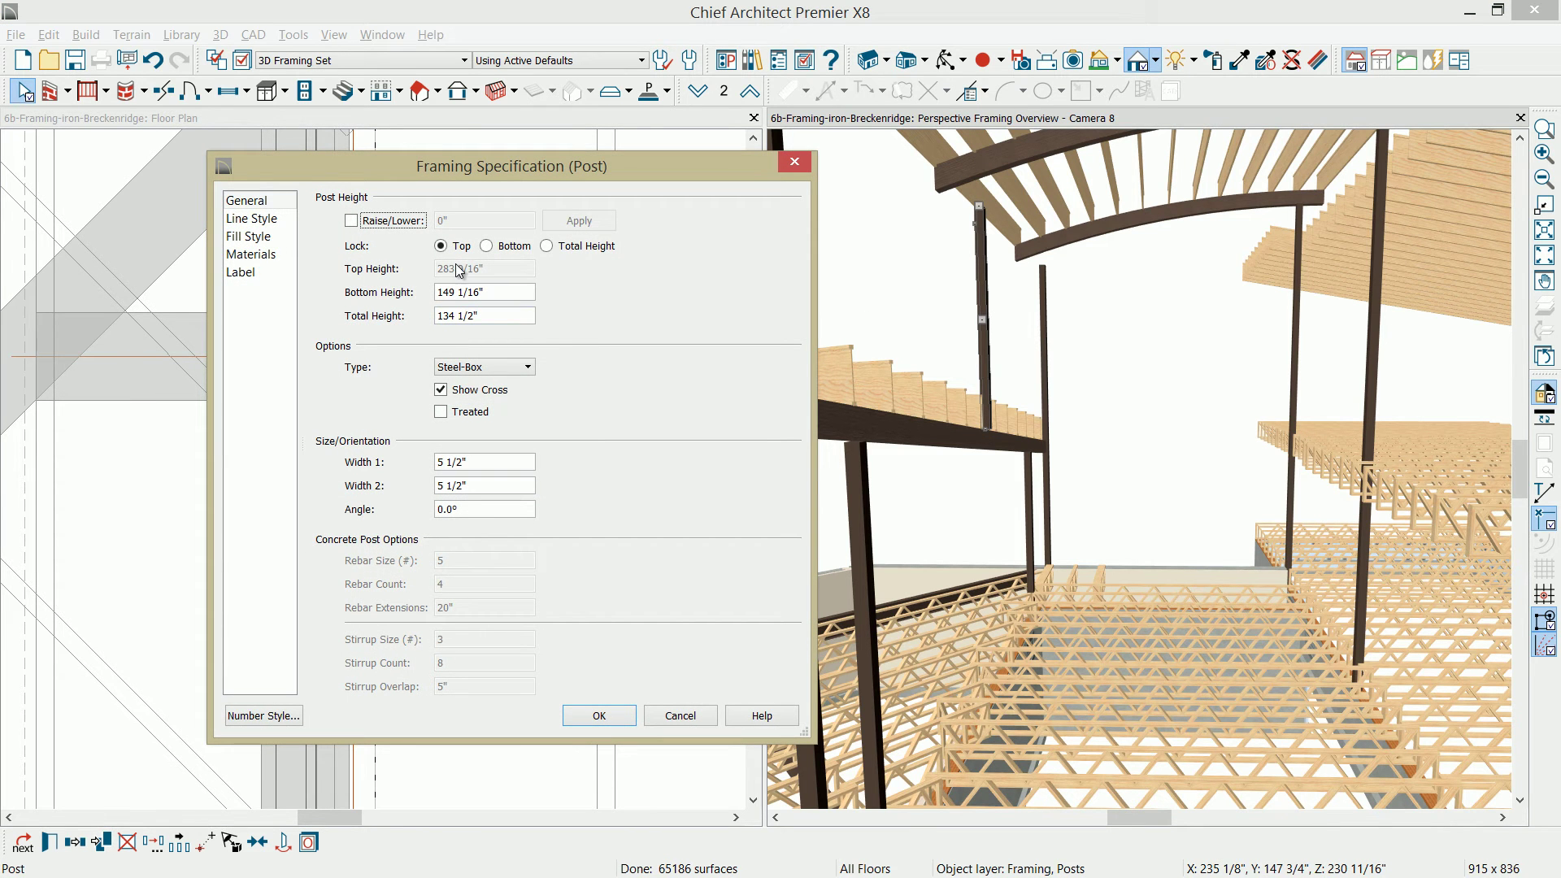
pyautogui.click(487, 246)
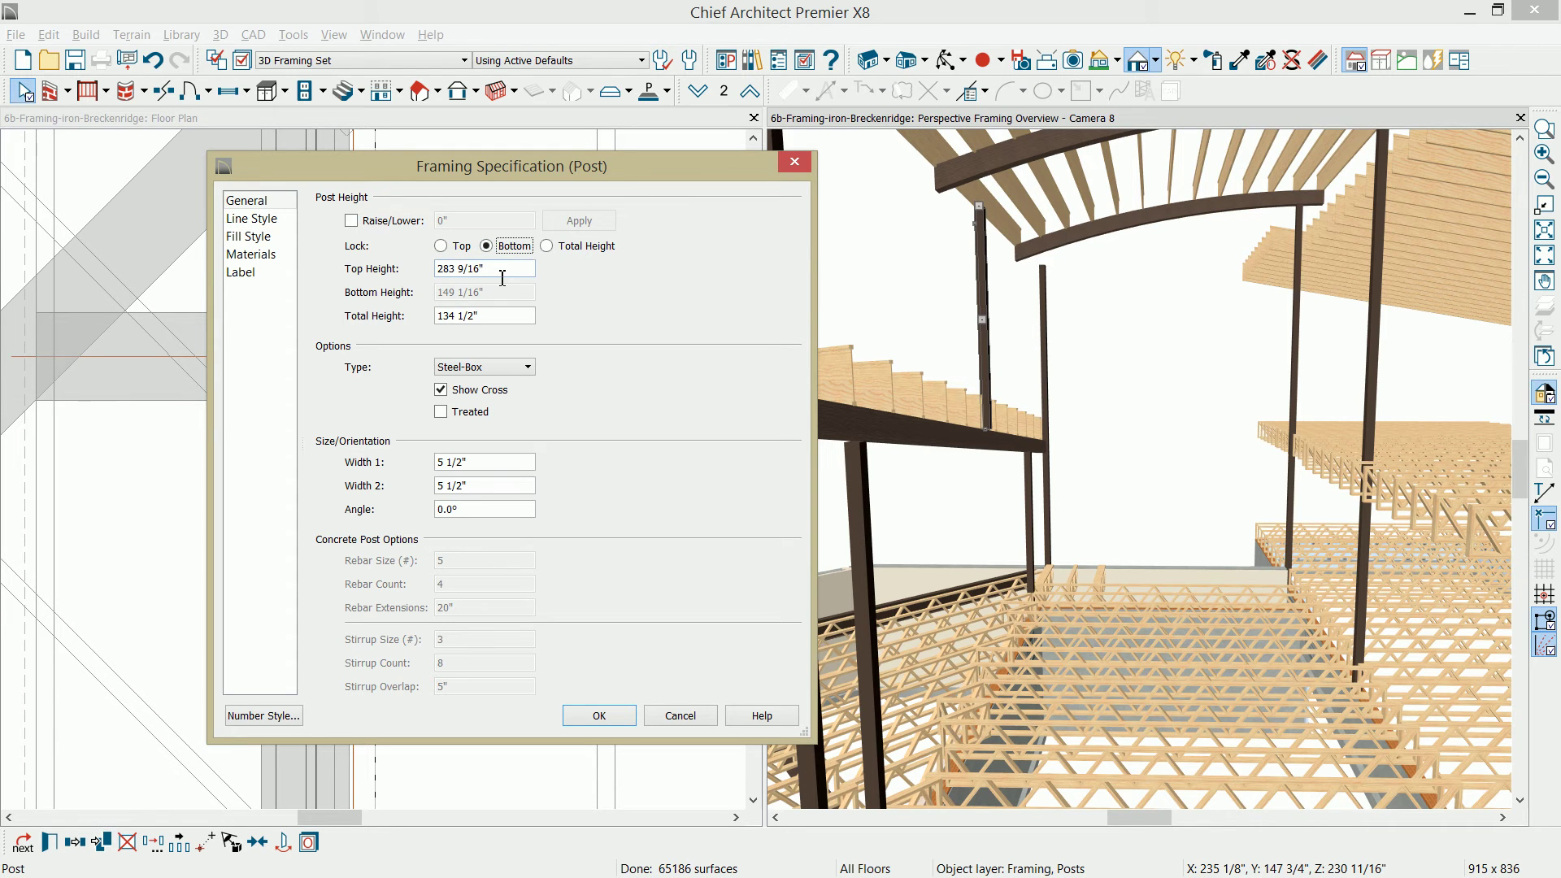
pyautogui.moveTo(451, 269); pyautogui.dragTo(555, 268)
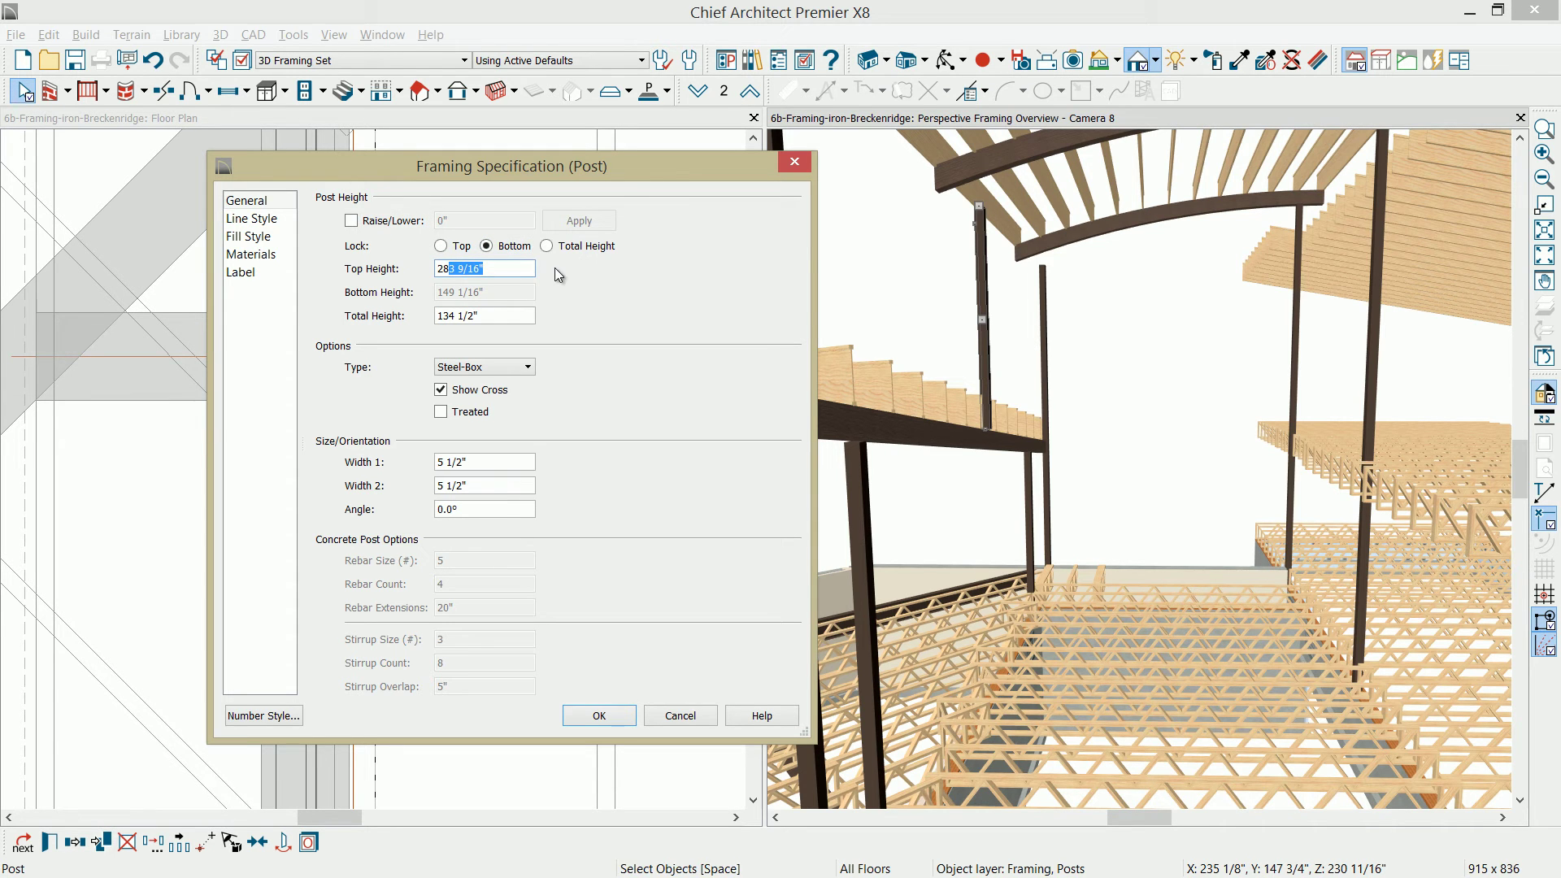
pyautogui.write('8')
pyautogui.write(' 1/4')
pyautogui.press('Tab')
pyautogui.click(441, 246)
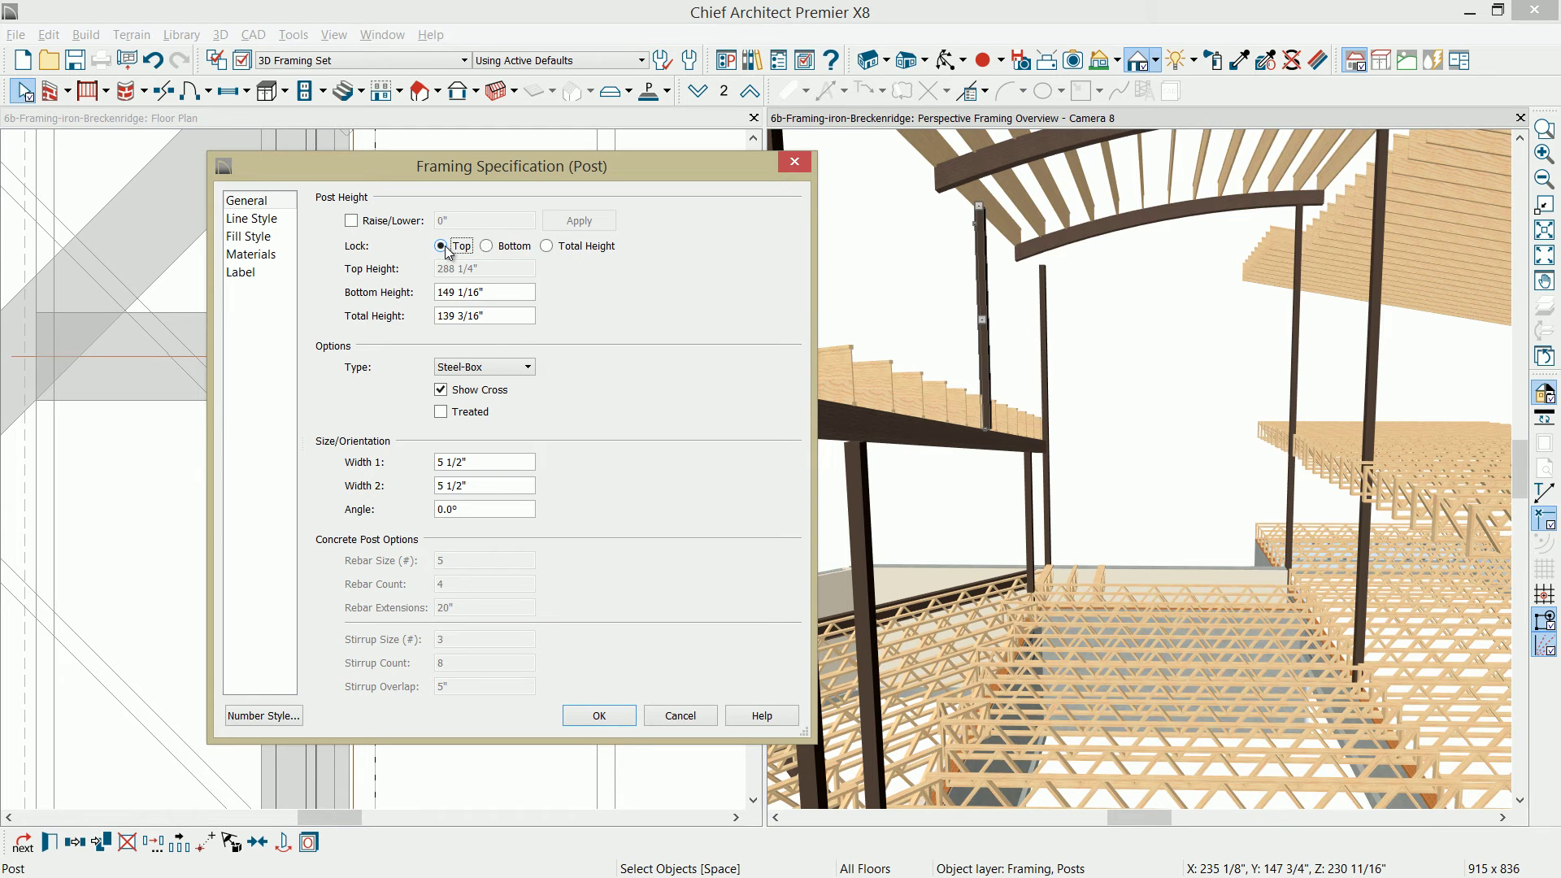
pyautogui.press('Tab')
pyautogui.write('147 1/8"')
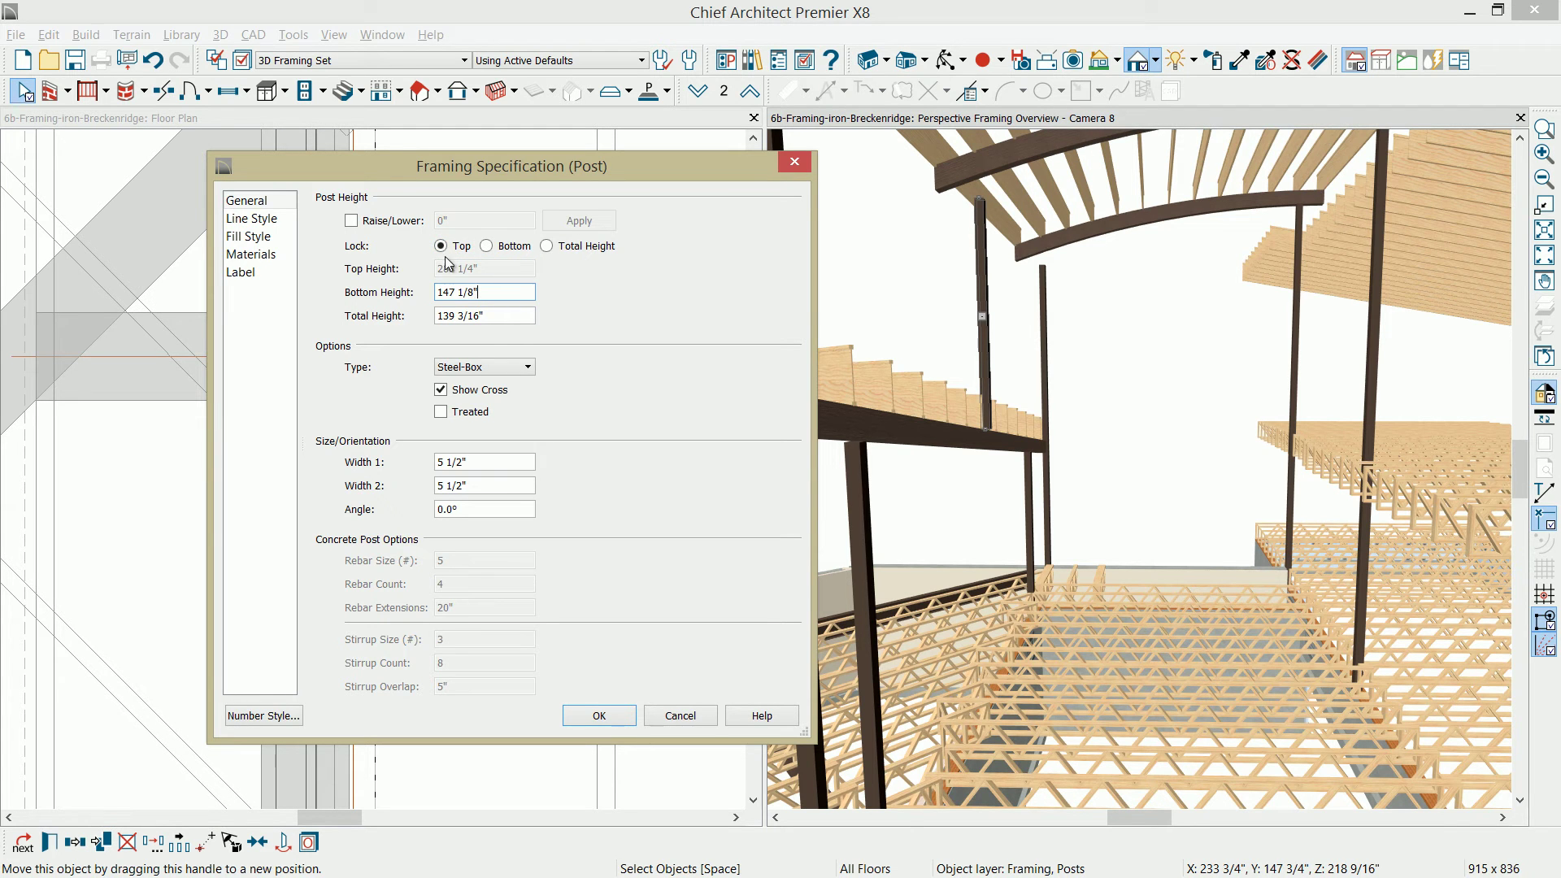
pyautogui.click(599, 716)
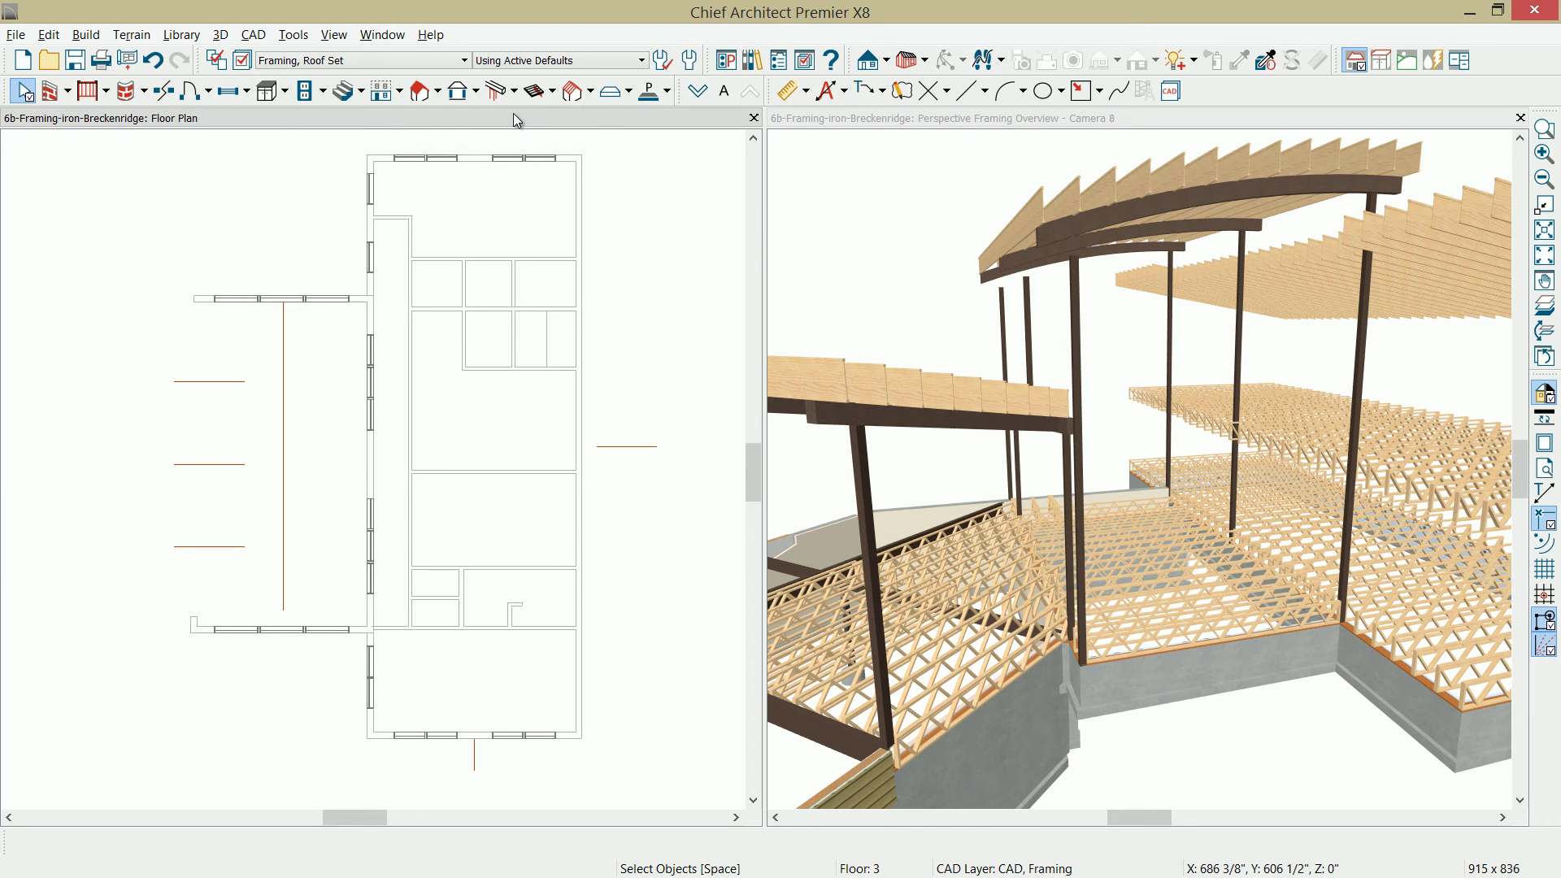
# - Try to draw a vertical floor/ceiling beam on floor 3 between the two horizontal walls of the wing
pyautogui.click(538, 90)
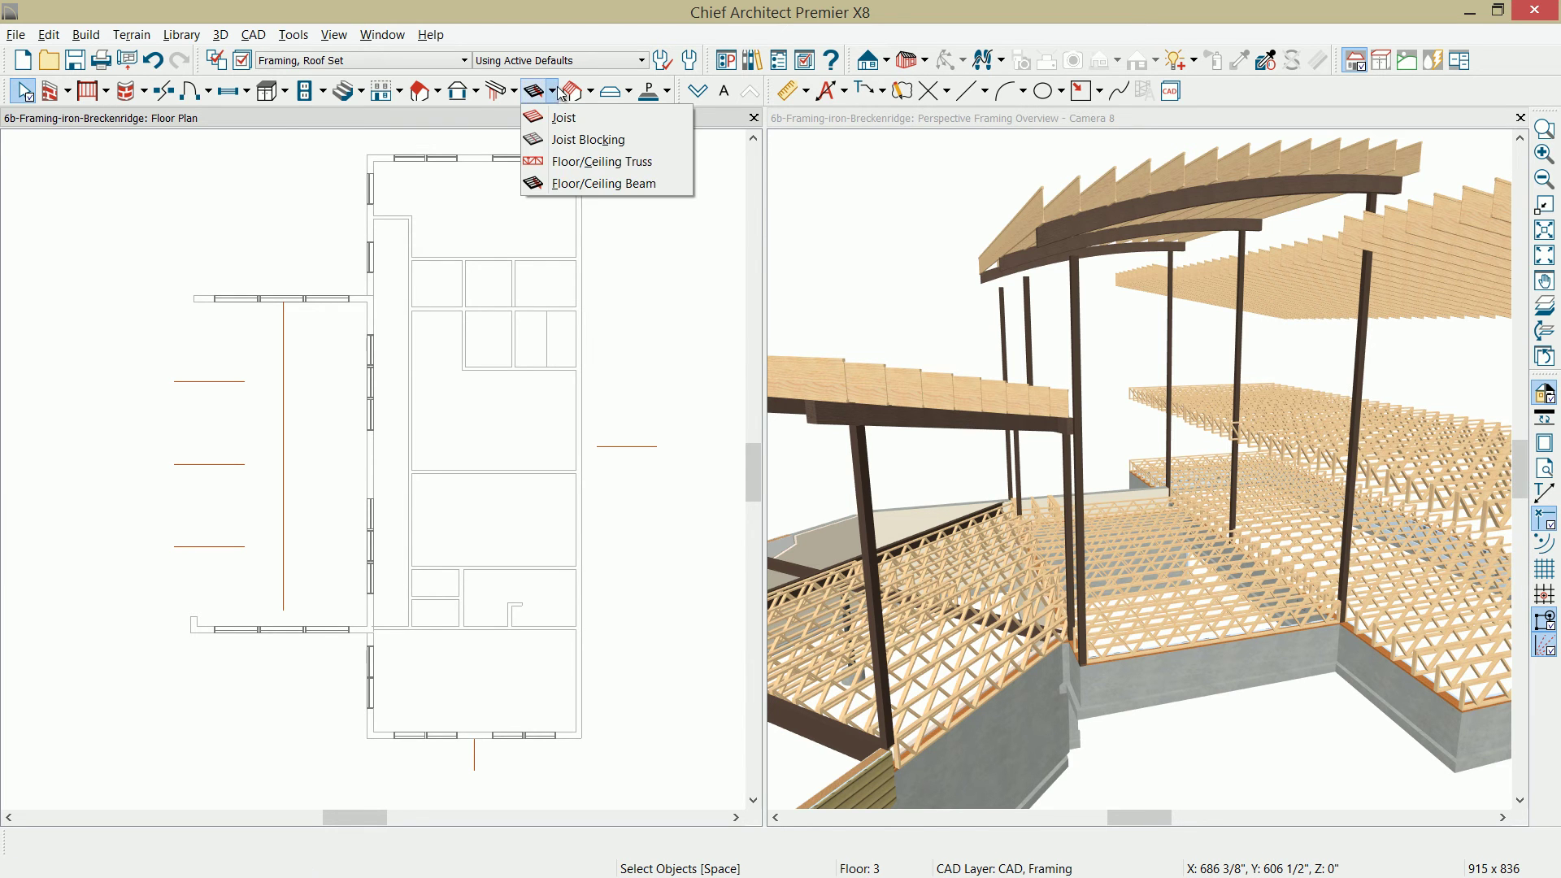
pyautogui.click(572, 186)
pyautogui.moveTo(308, 299); pyautogui.dragTo(310, 632)
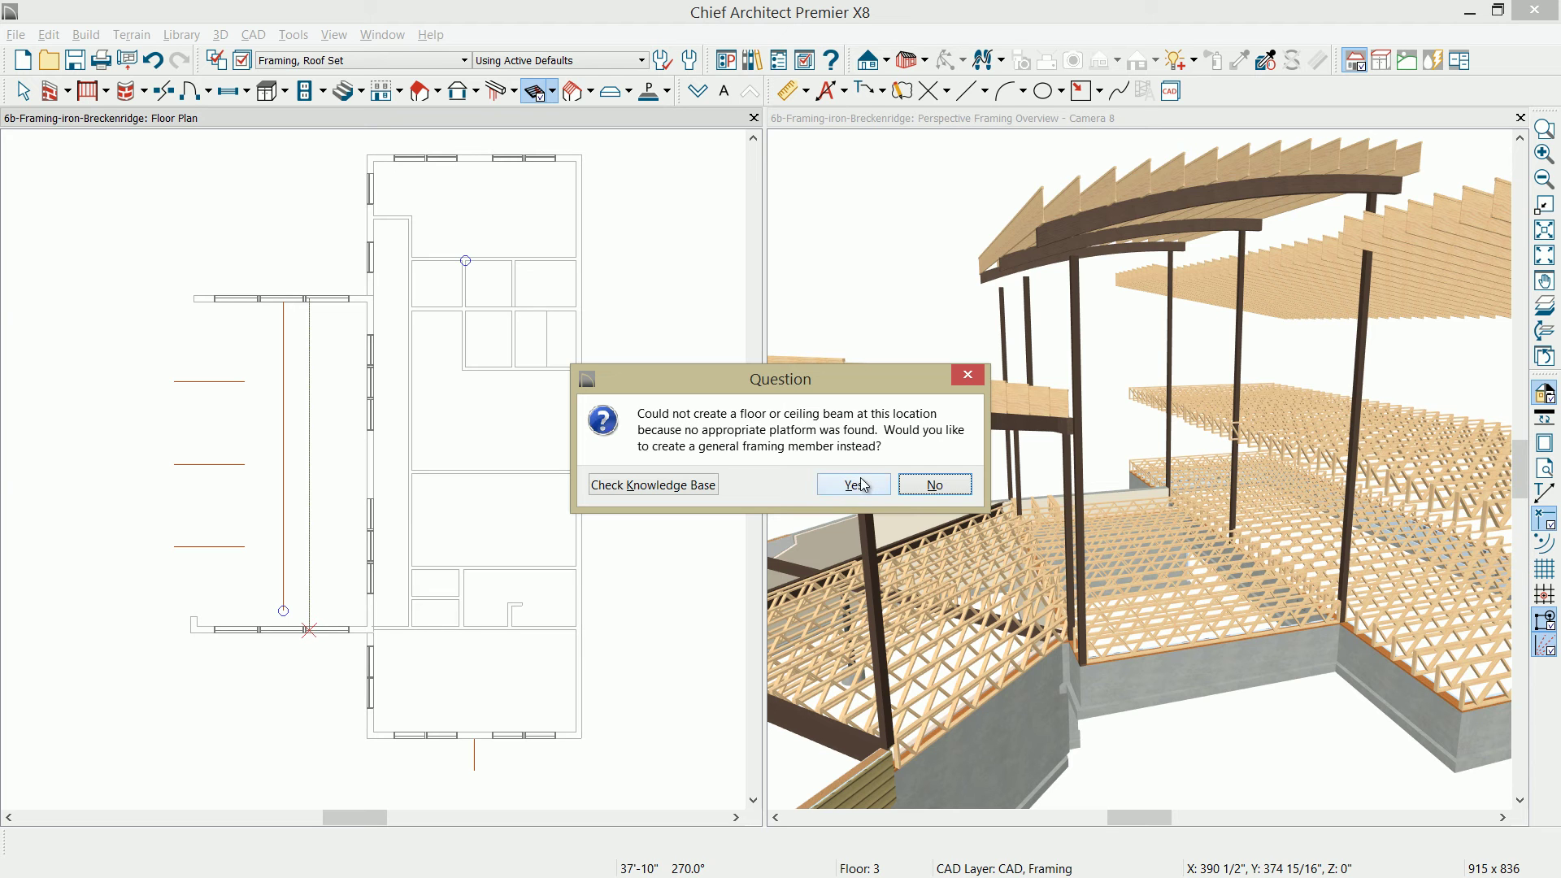
pyautogui.click(933, 490)
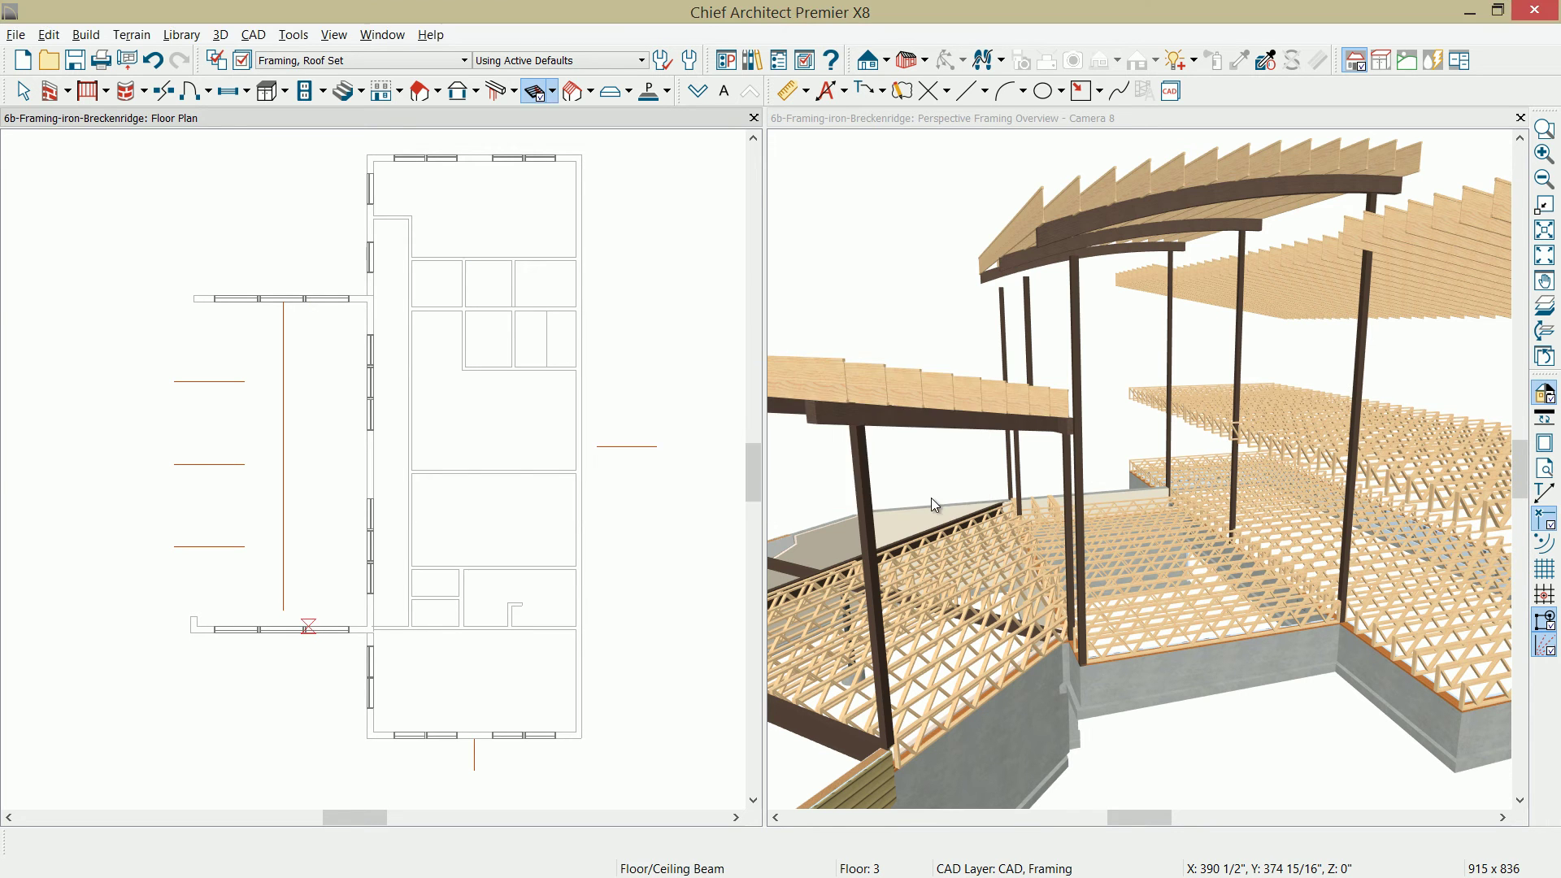
# - On floor 0, draw a floor beam about 438" long along the wall where the wing meets the main building
pyautogui.click(699, 92)
pyautogui.click(700, 93)
pyautogui.click(701, 93)
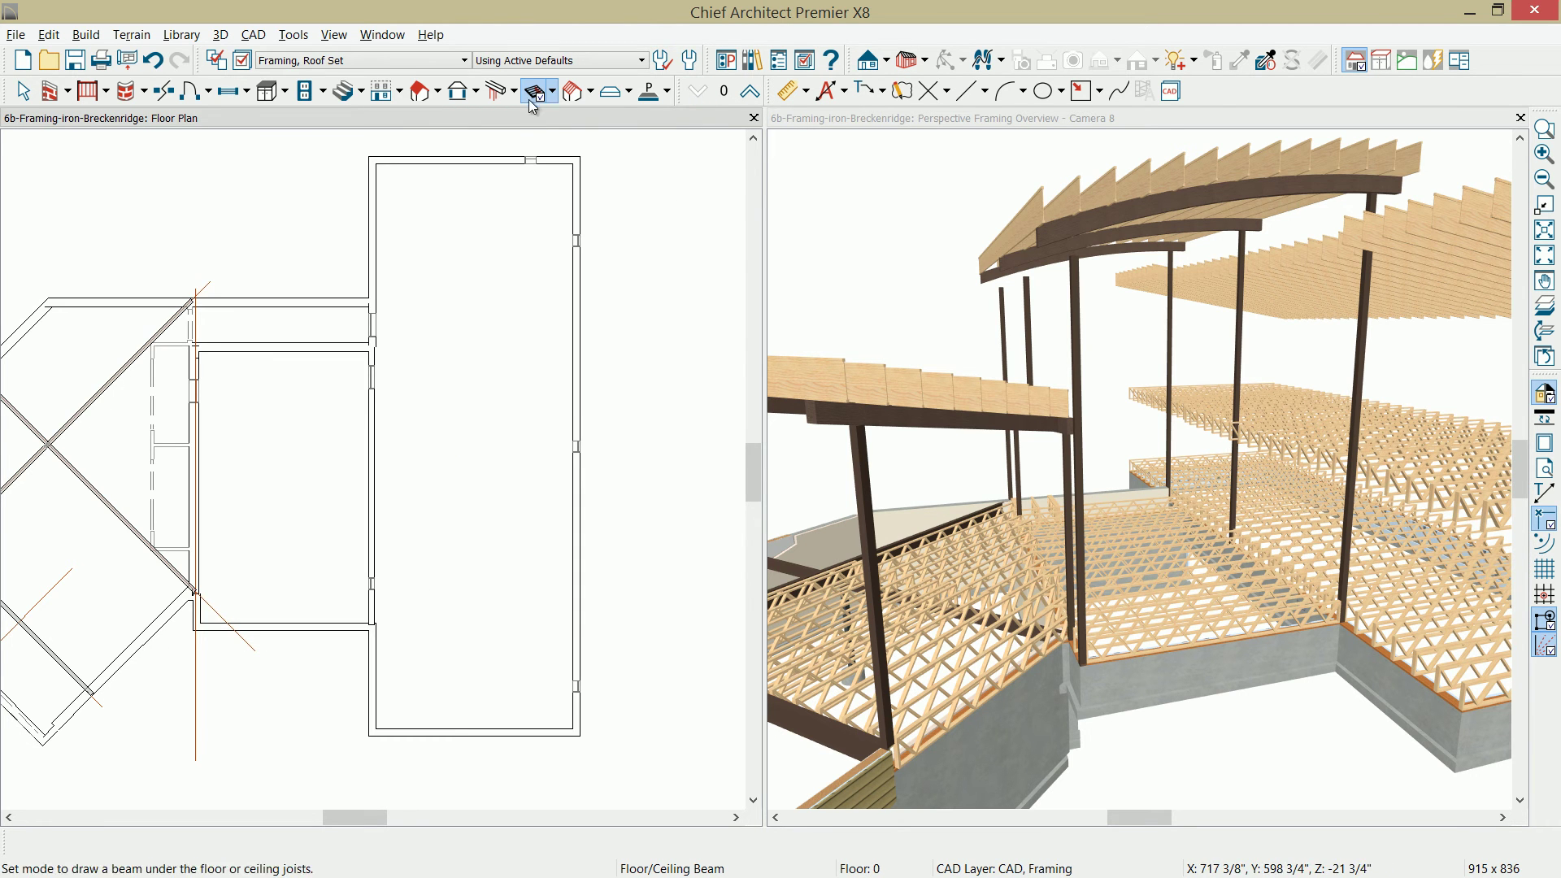
pyautogui.moveTo(369, 304); pyautogui.dragTo(372, 629)
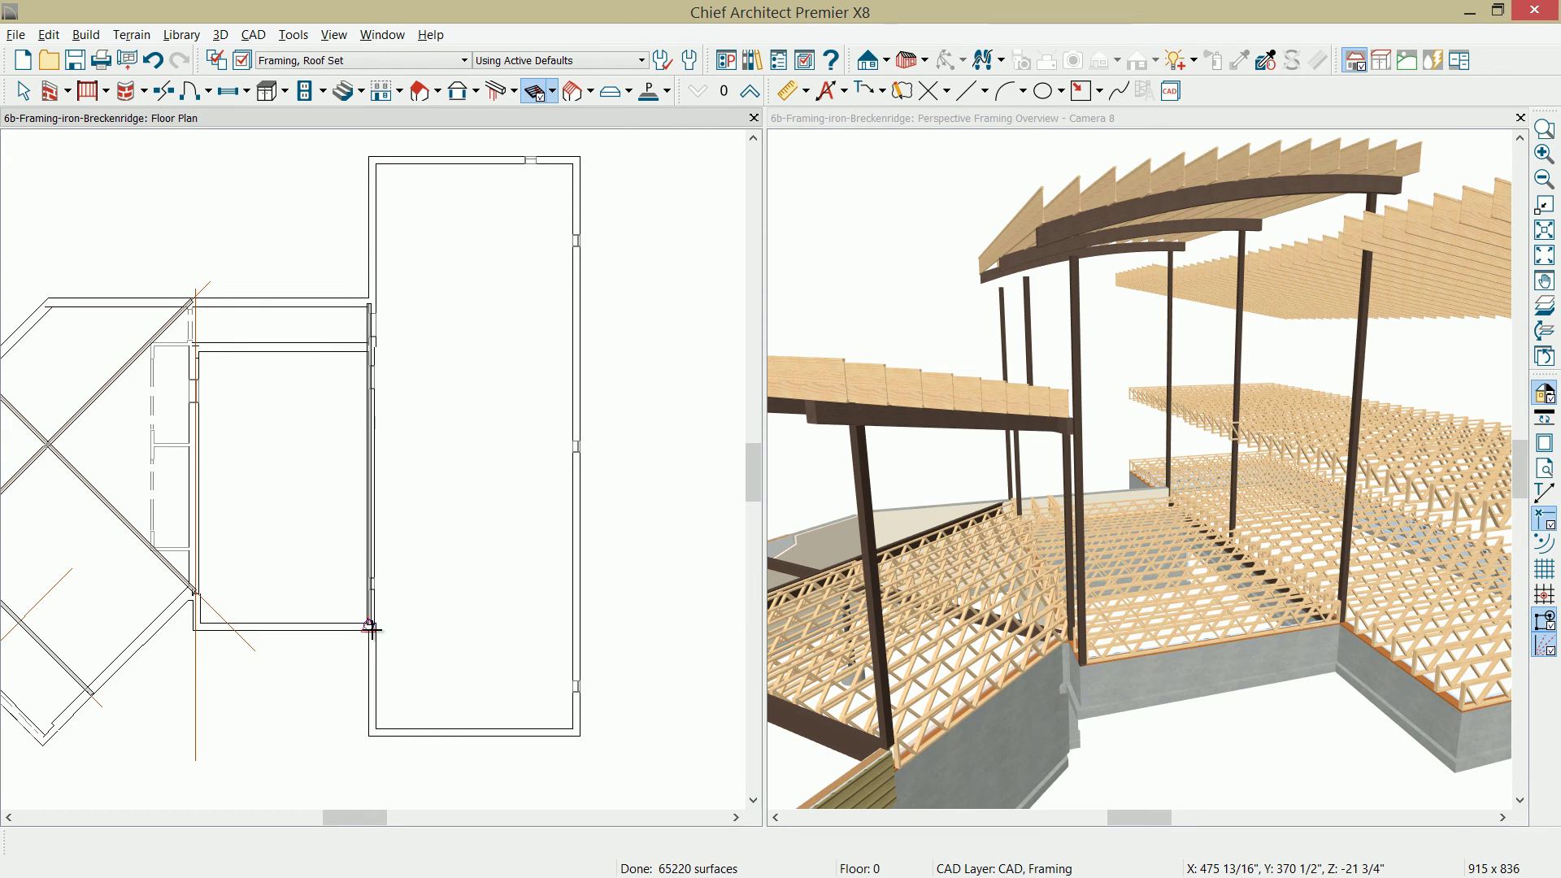
# - Set the new floor beam's bottom height to 288.25" so it sits at roof level
pyautogui.click(370, 557)
pyautogui.doubleClick(370, 556)
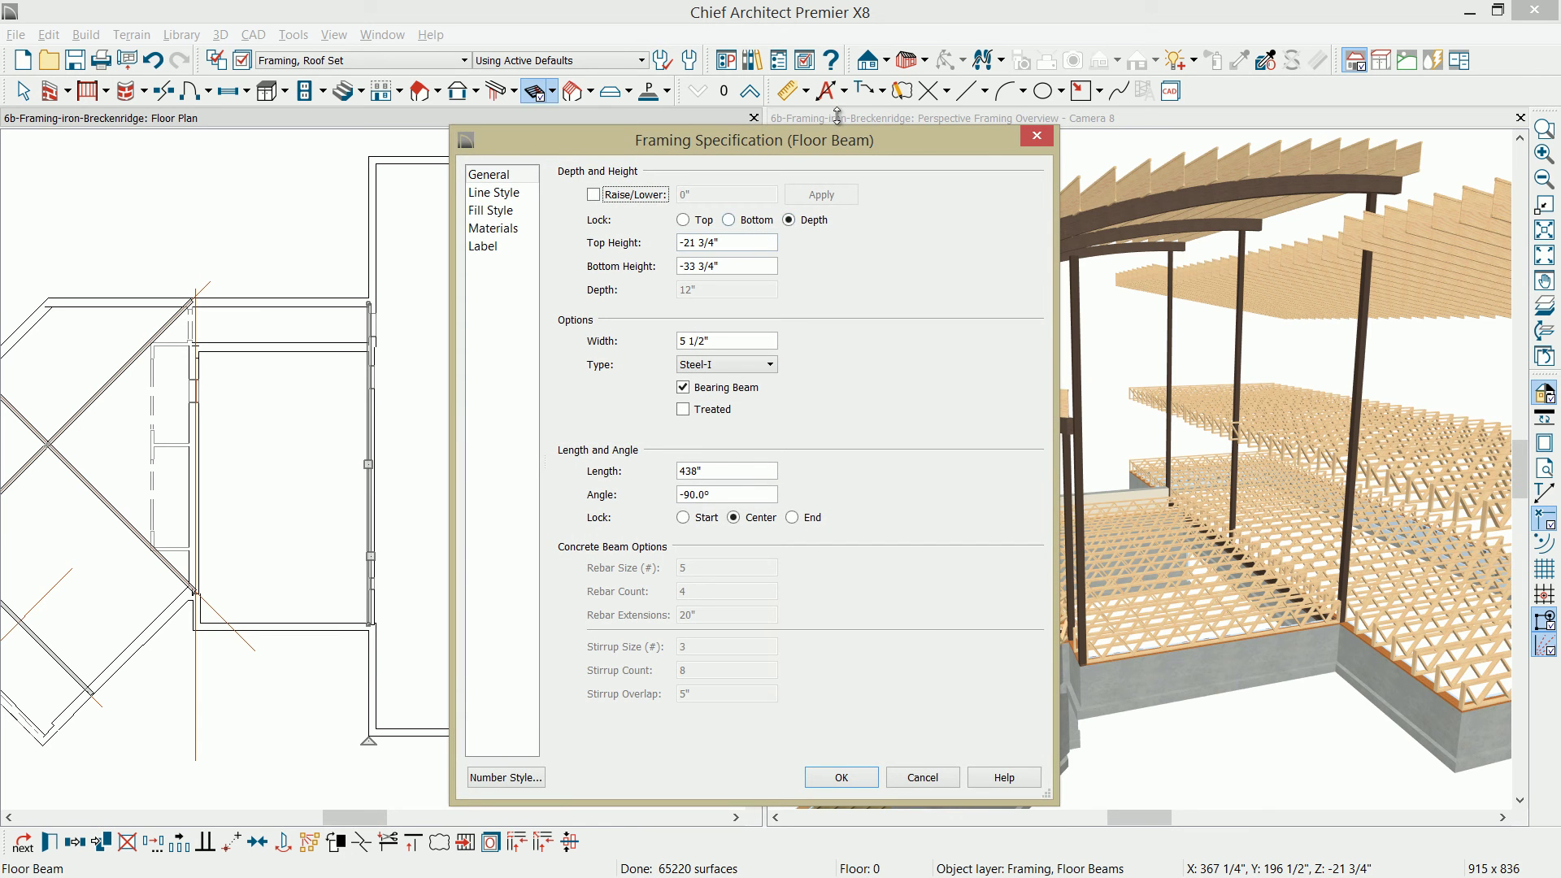
pyautogui.moveTo(828, 144); pyautogui.dragTo(691, 149)
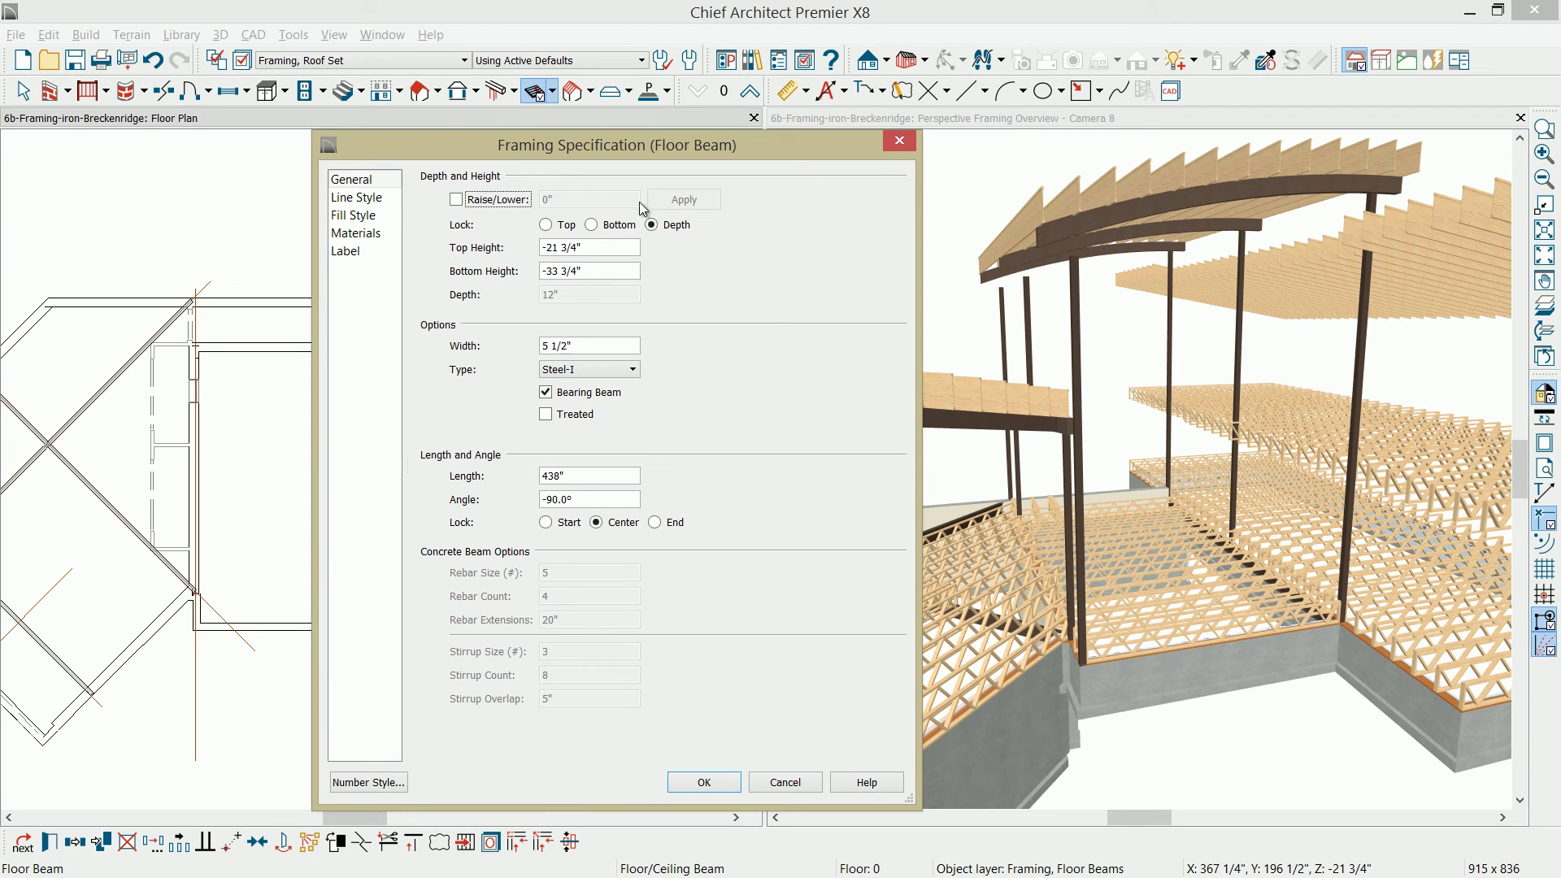
pyautogui.click(562, 275)
pyautogui.write('288.25')
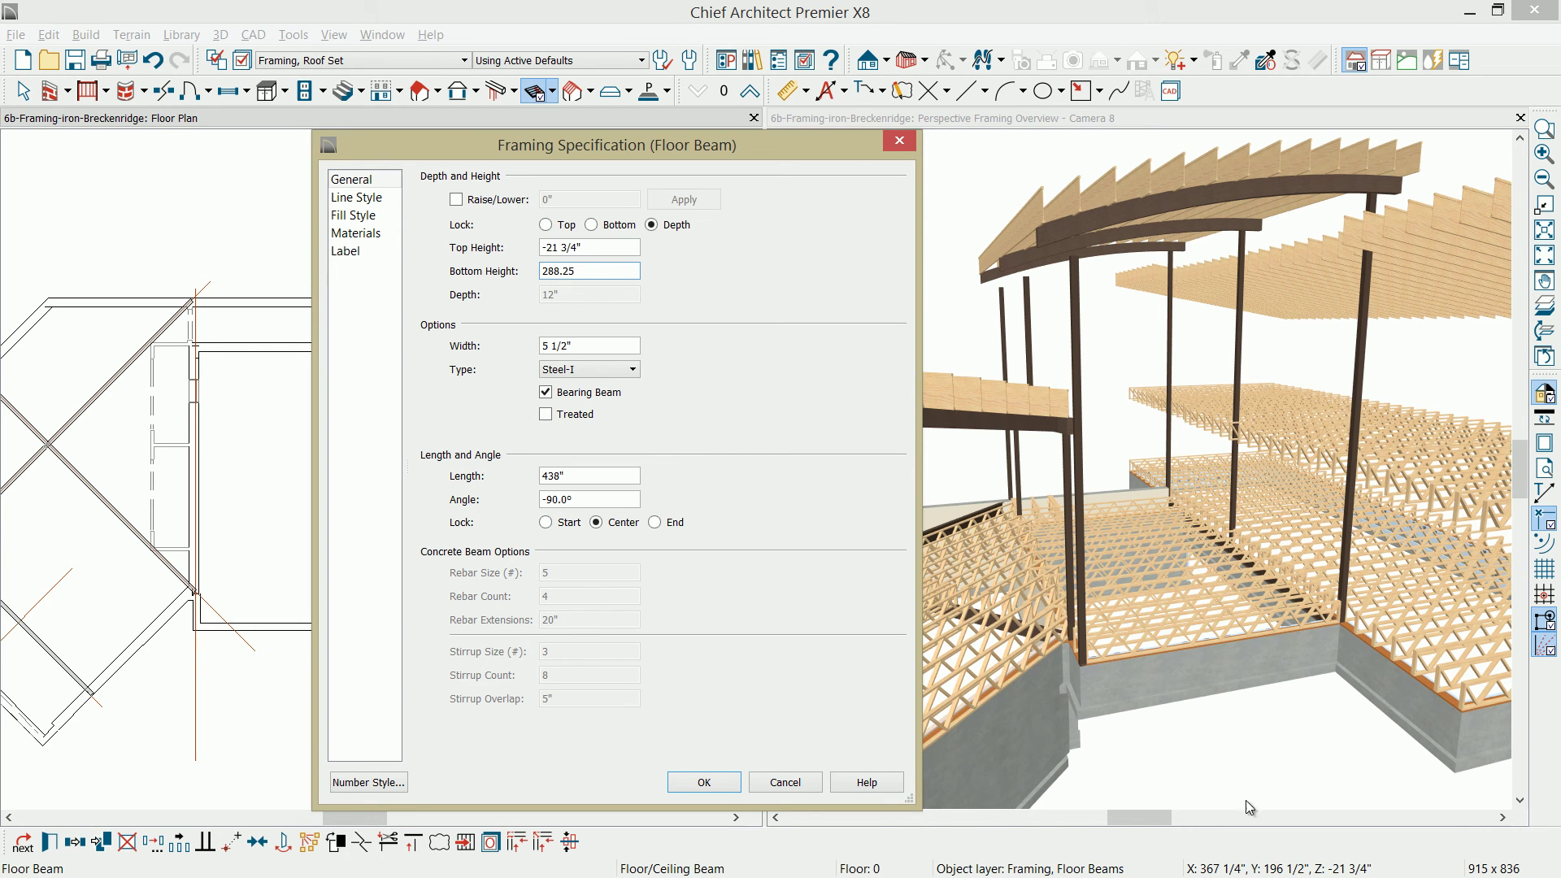
pyautogui.click(697, 780)
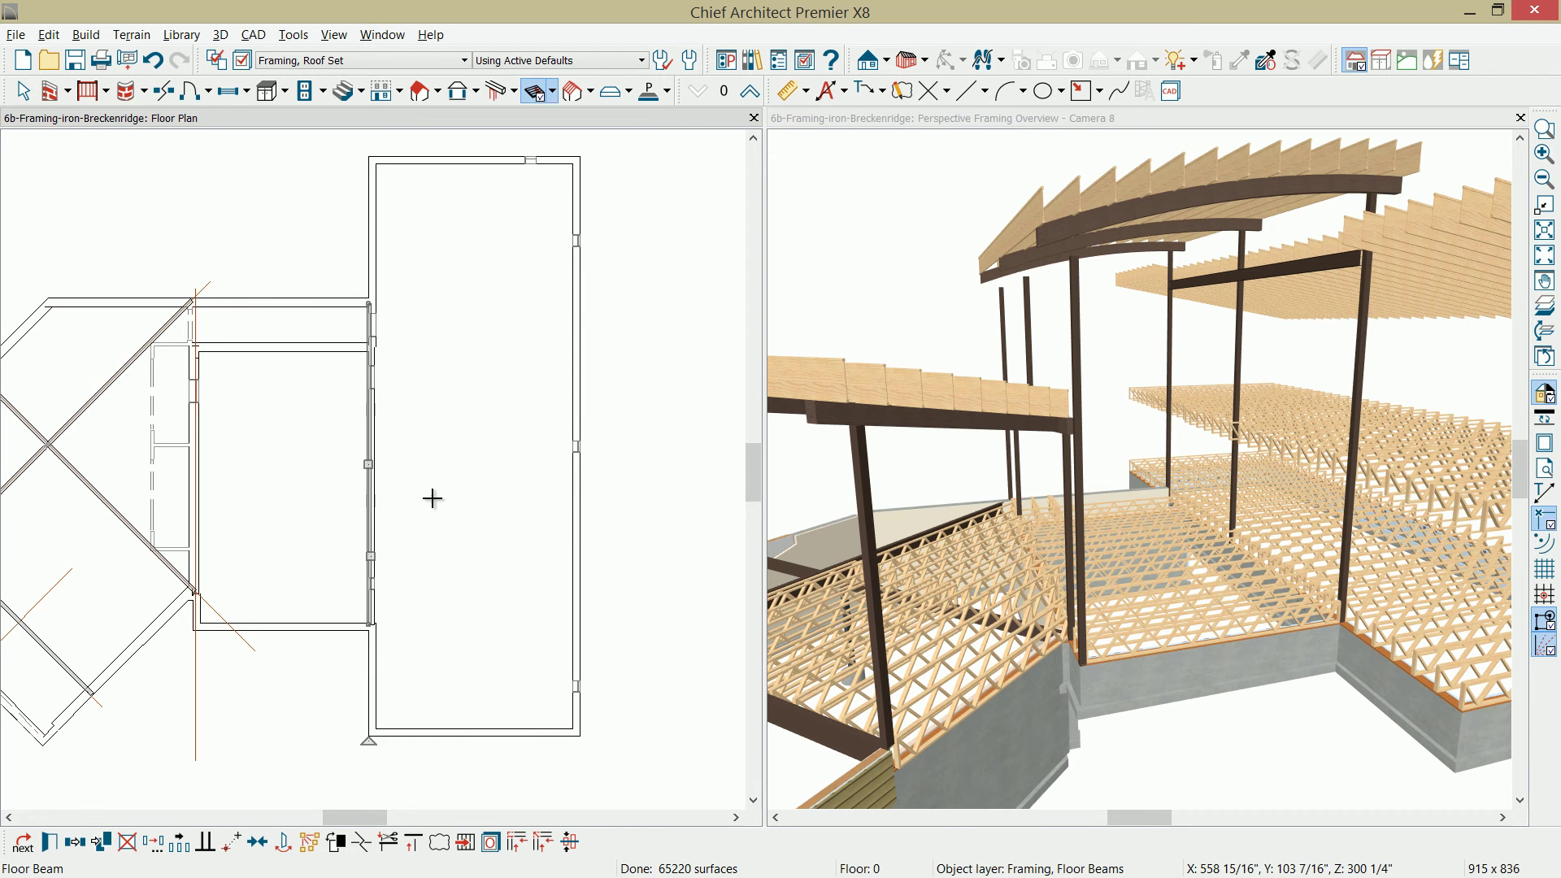
# - Cut the floor beam from floor 0 and paste it in its original position on floor 3
pyautogui.press('Delete')
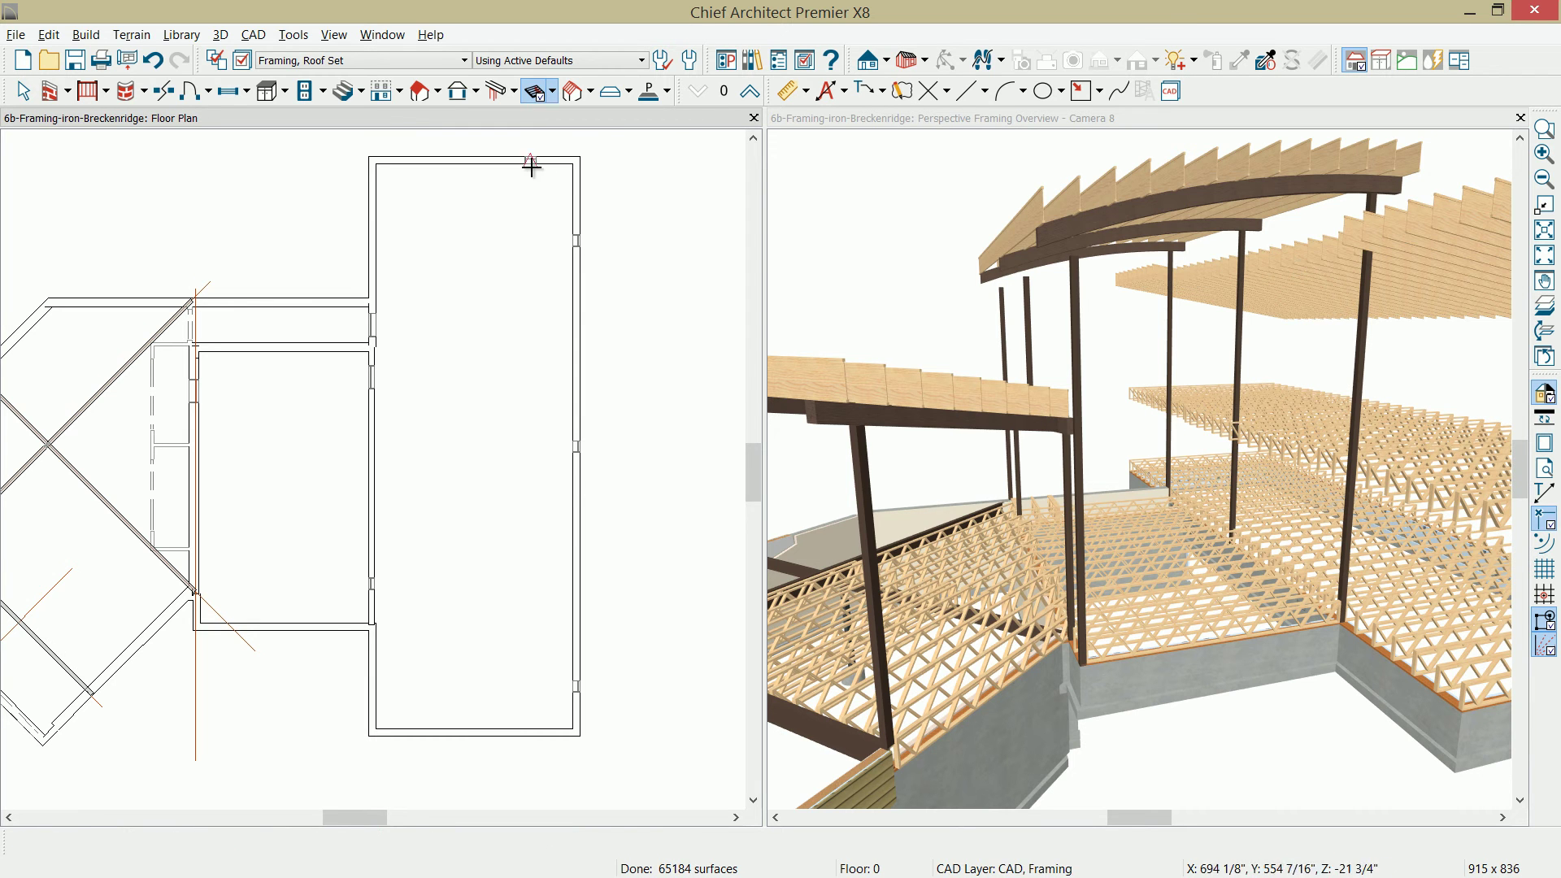
pyautogui.click(751, 91)
pyautogui.click(753, 95)
pyautogui.click(753, 94)
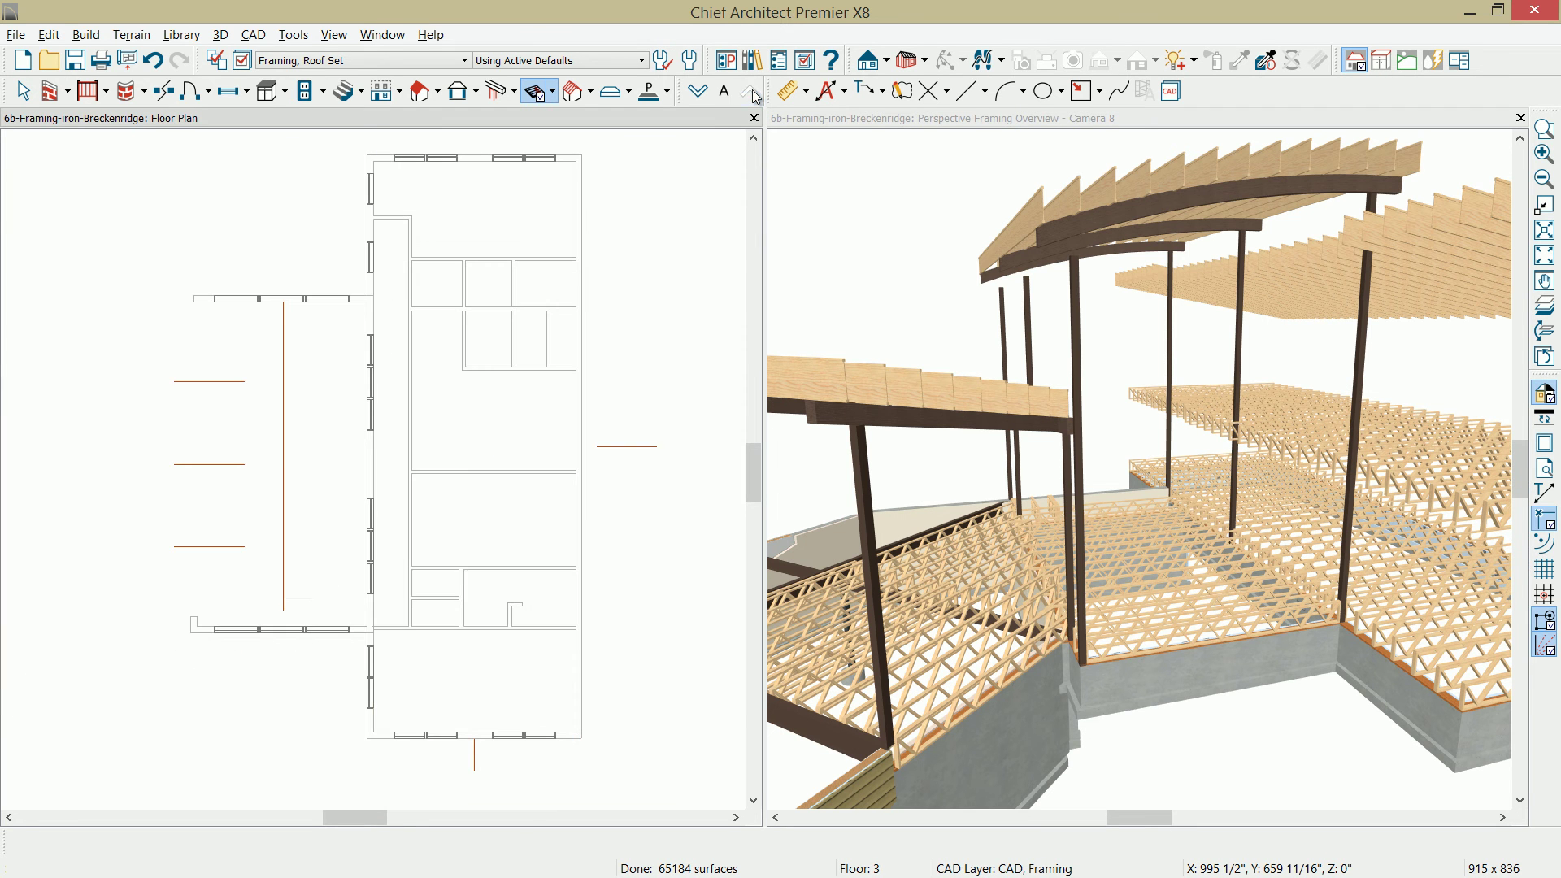
pyautogui.click(46, 37)
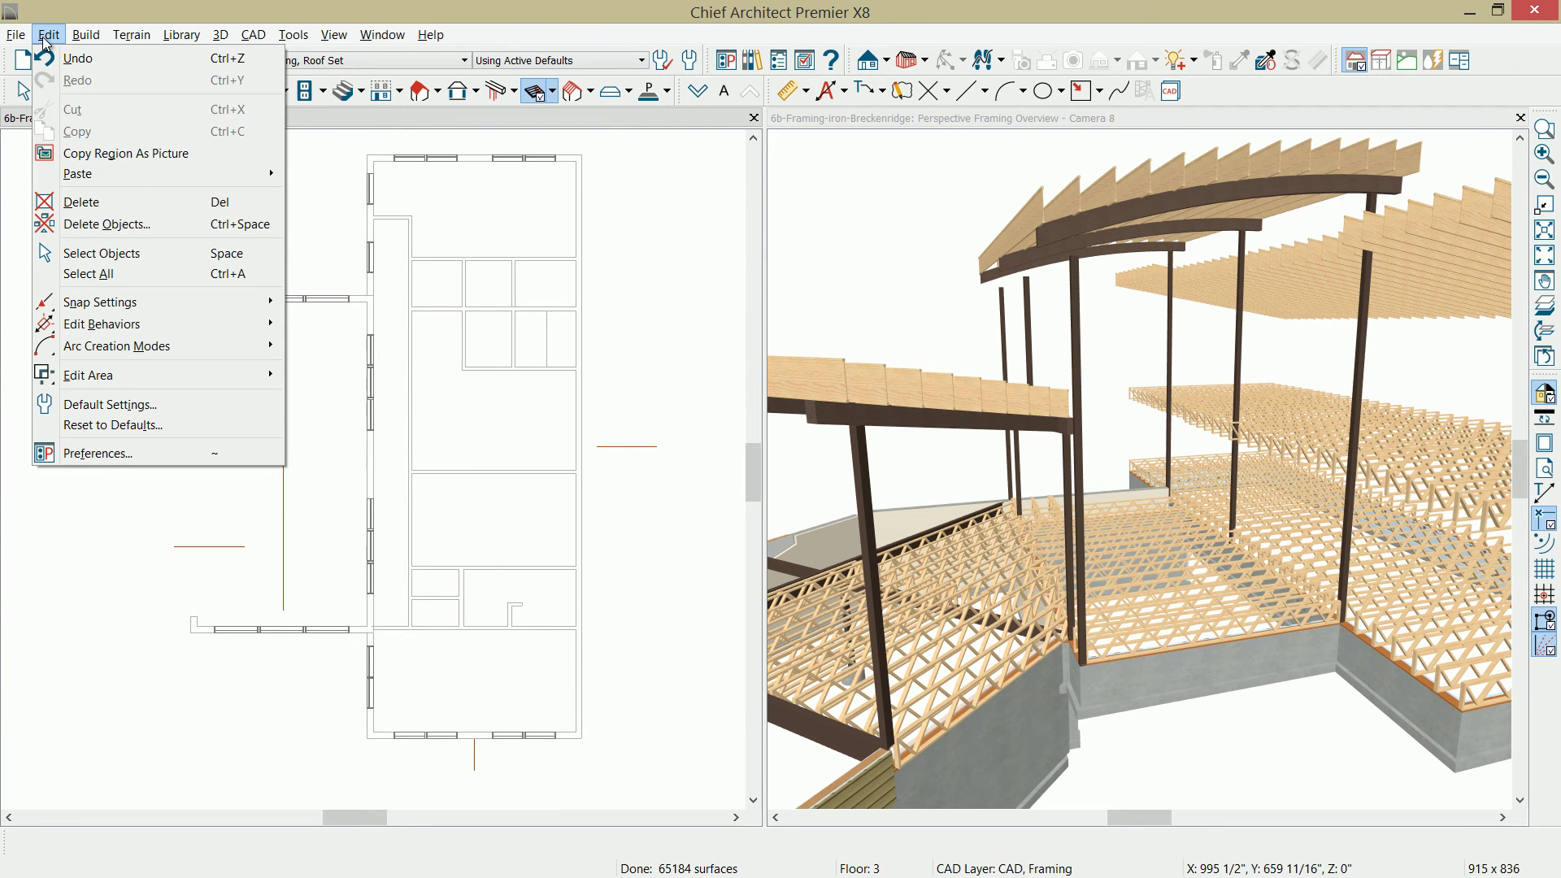
pyautogui.moveTo(151, 174)
pyautogui.click(349, 177)
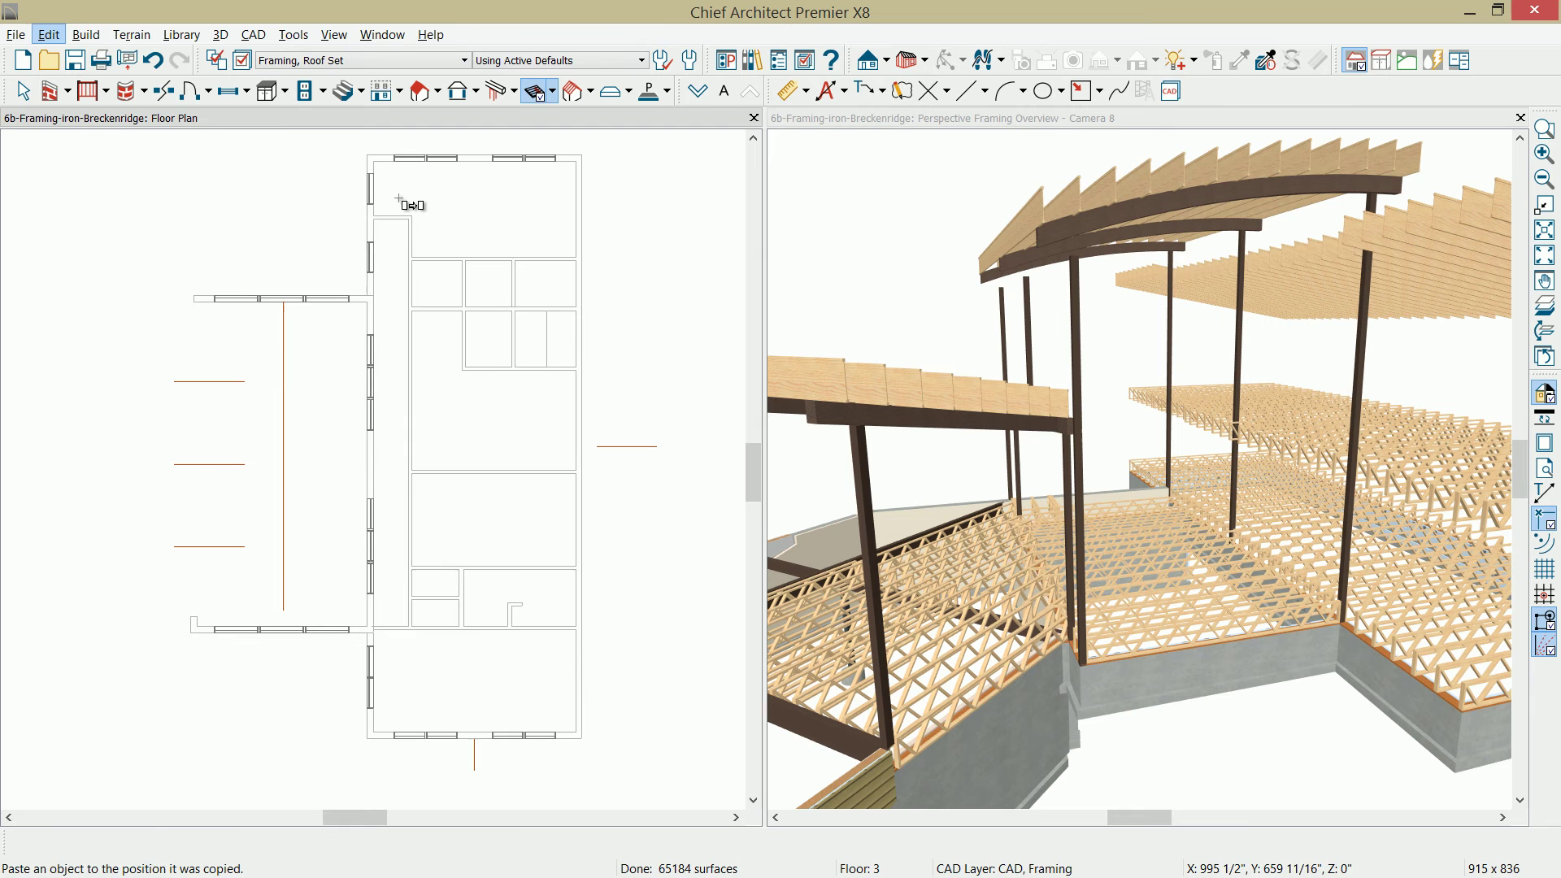
pyautogui.click(412, 204)
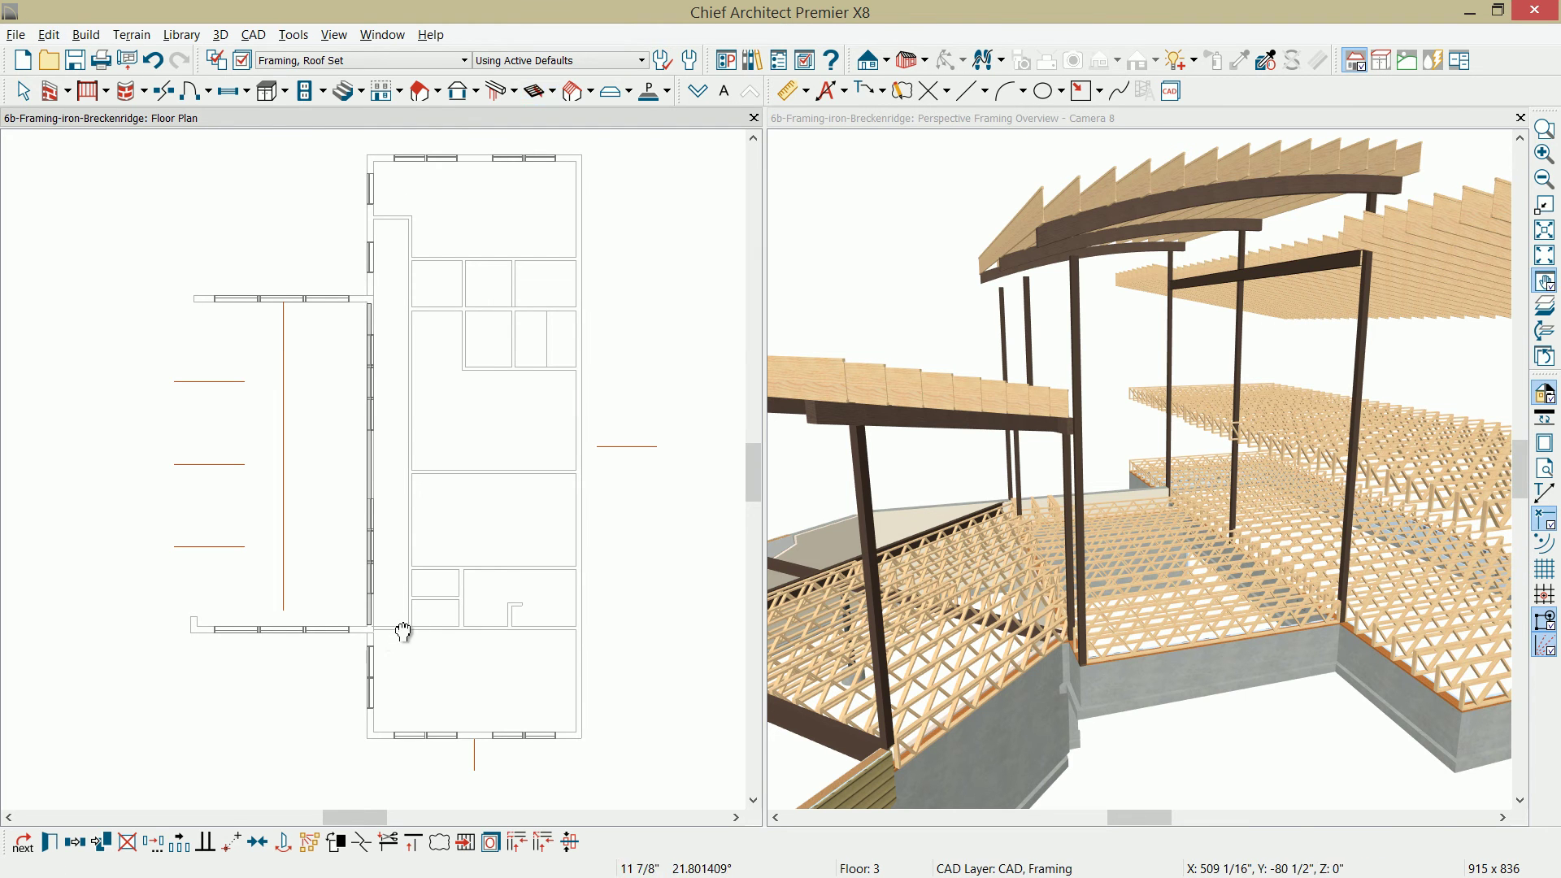
# - Adjust both ends of the pasted beam so they reach across the wing's horizontal walls
pyautogui.scroll(5, 403, 632)
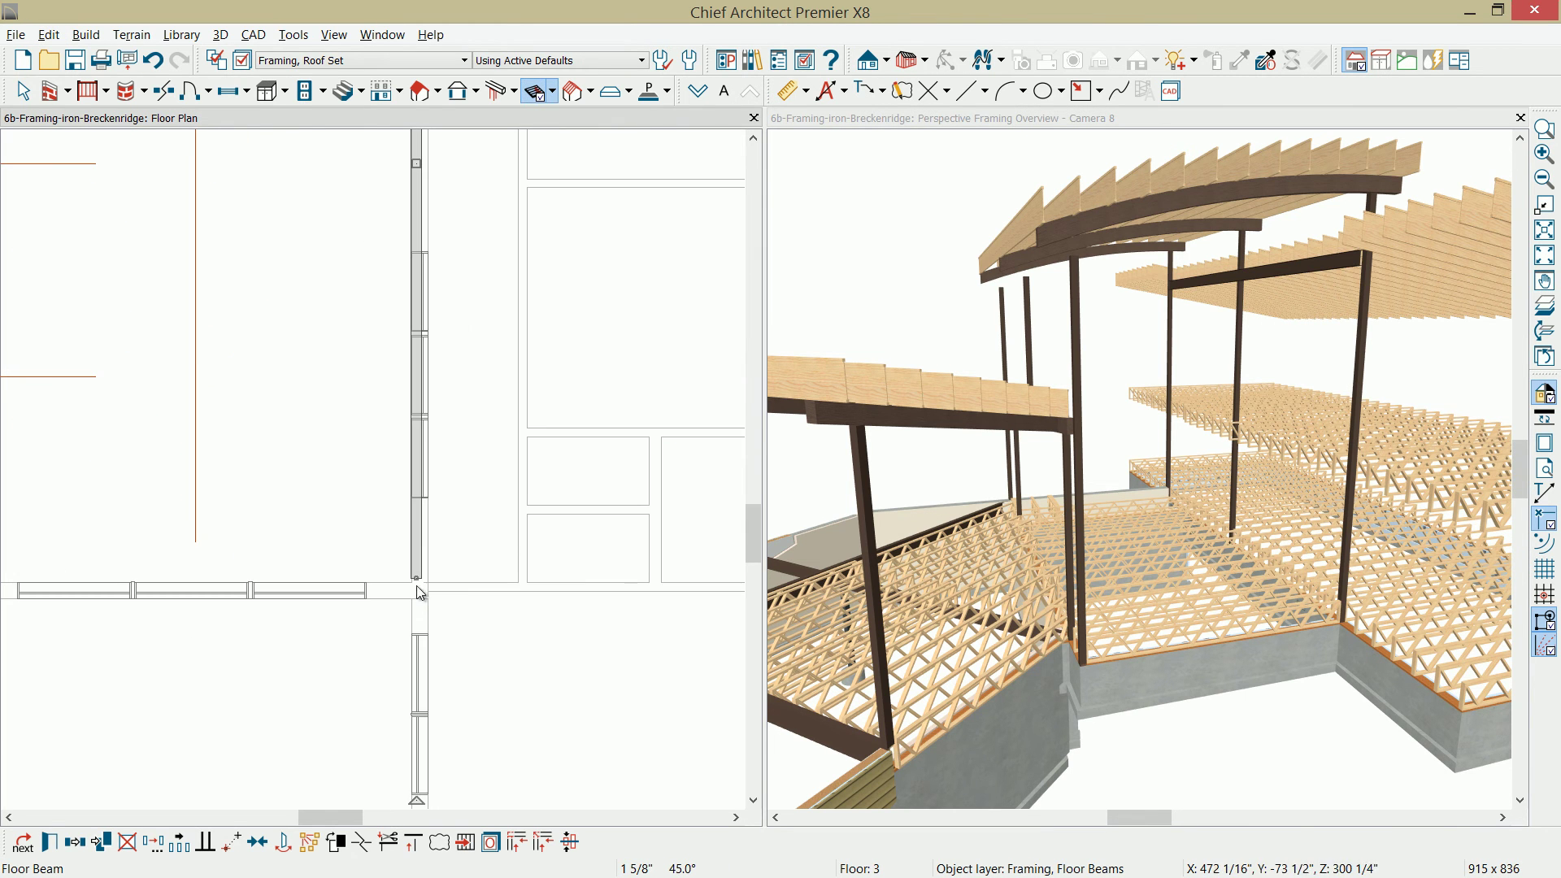
pyautogui.moveTo(416, 586); pyautogui.dragTo(417, 605)
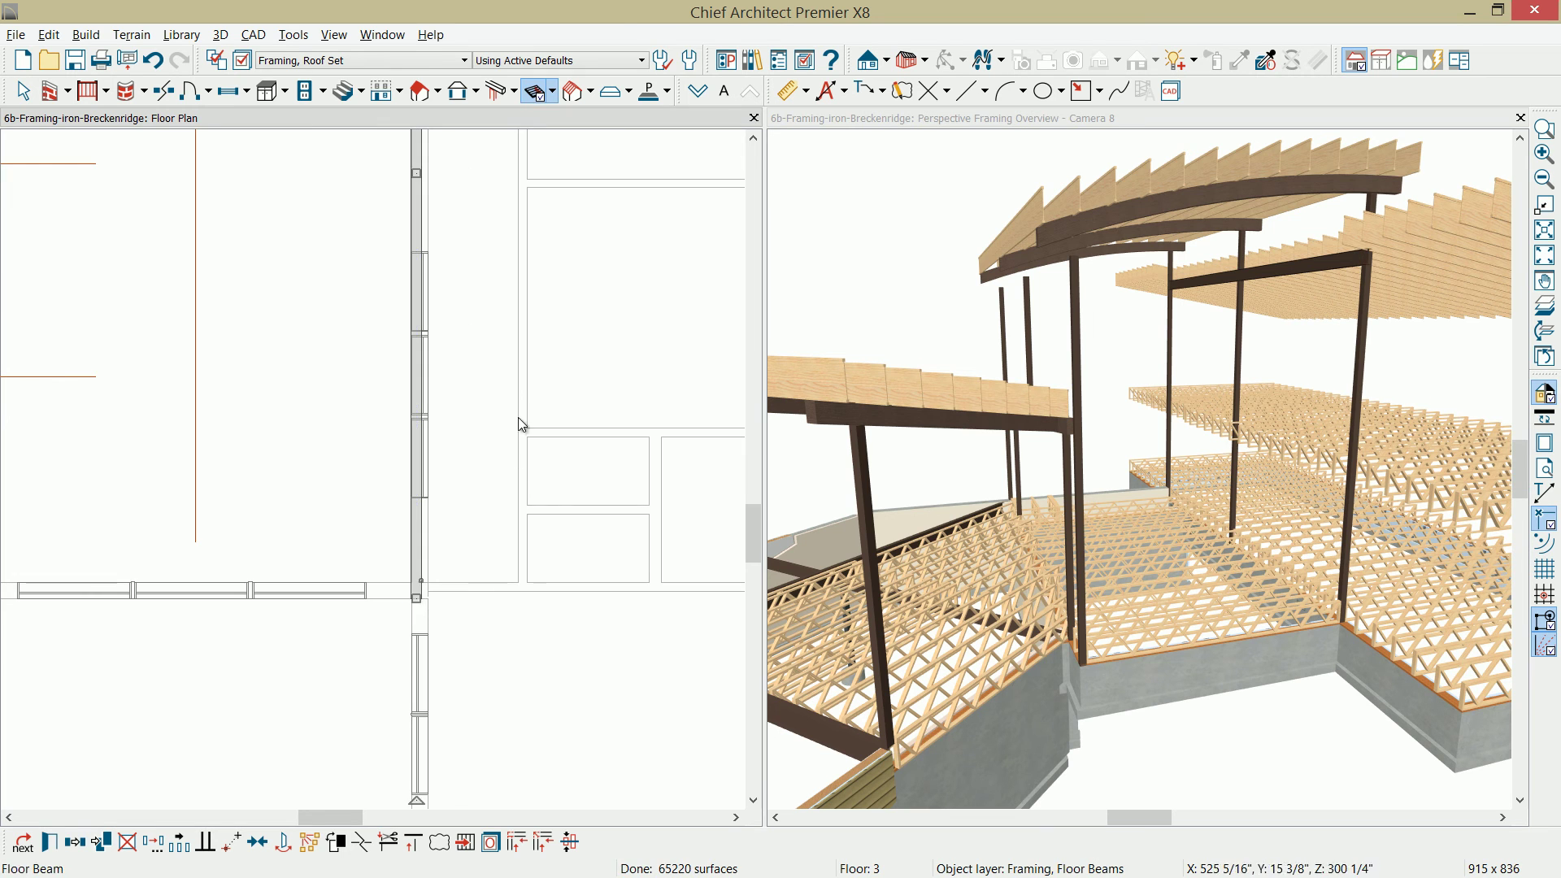
pyautogui.moveTo(515, 433); pyautogui.dragTo(524, 754, button='middle')
pyautogui.moveTo(562, 277); pyautogui.dragTo(610, 504, button='middle')
pyautogui.moveTo(476, 295); pyautogui.dragTo(478, 282)
pyautogui.press('Escape')
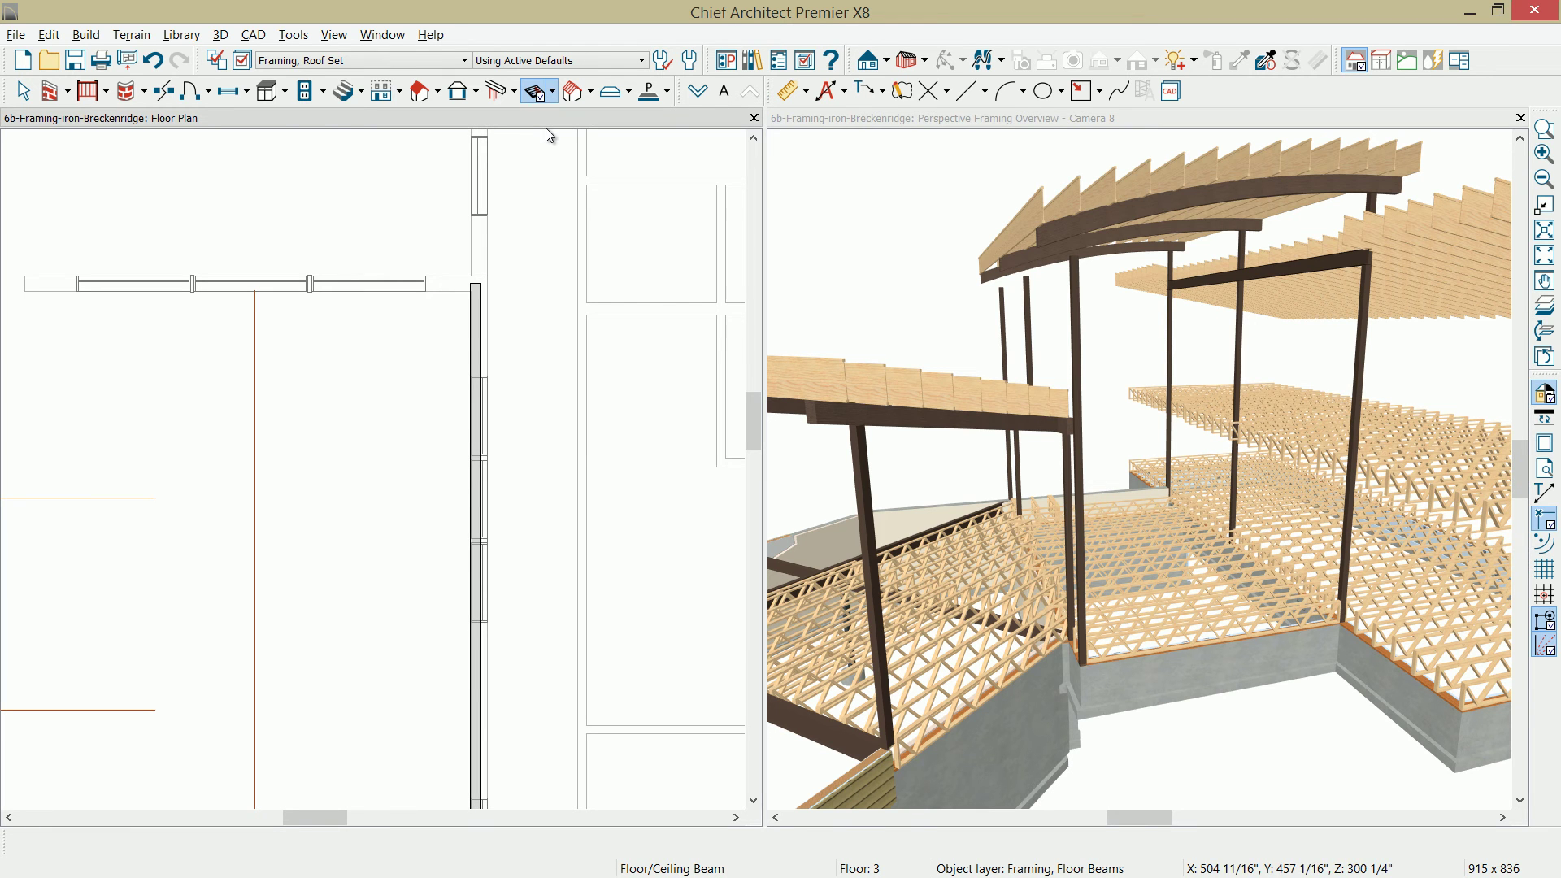
# - Make a reflected copy of the beam about the vertical CAD line, onto the opposite side of the wing
pyautogui.click(480, 325)
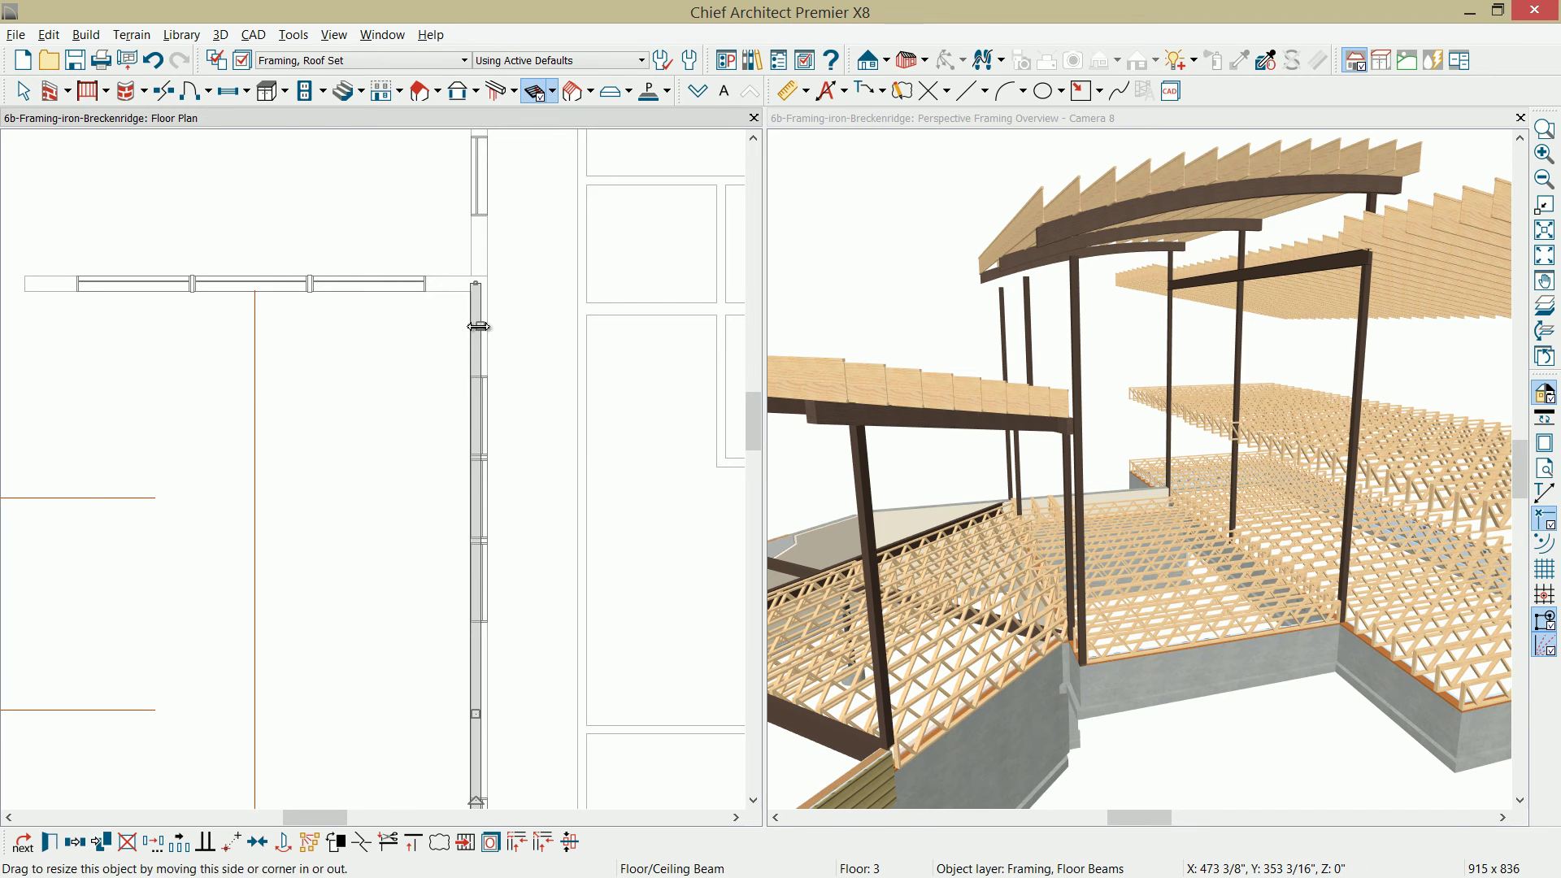
pyautogui.click(97, 837)
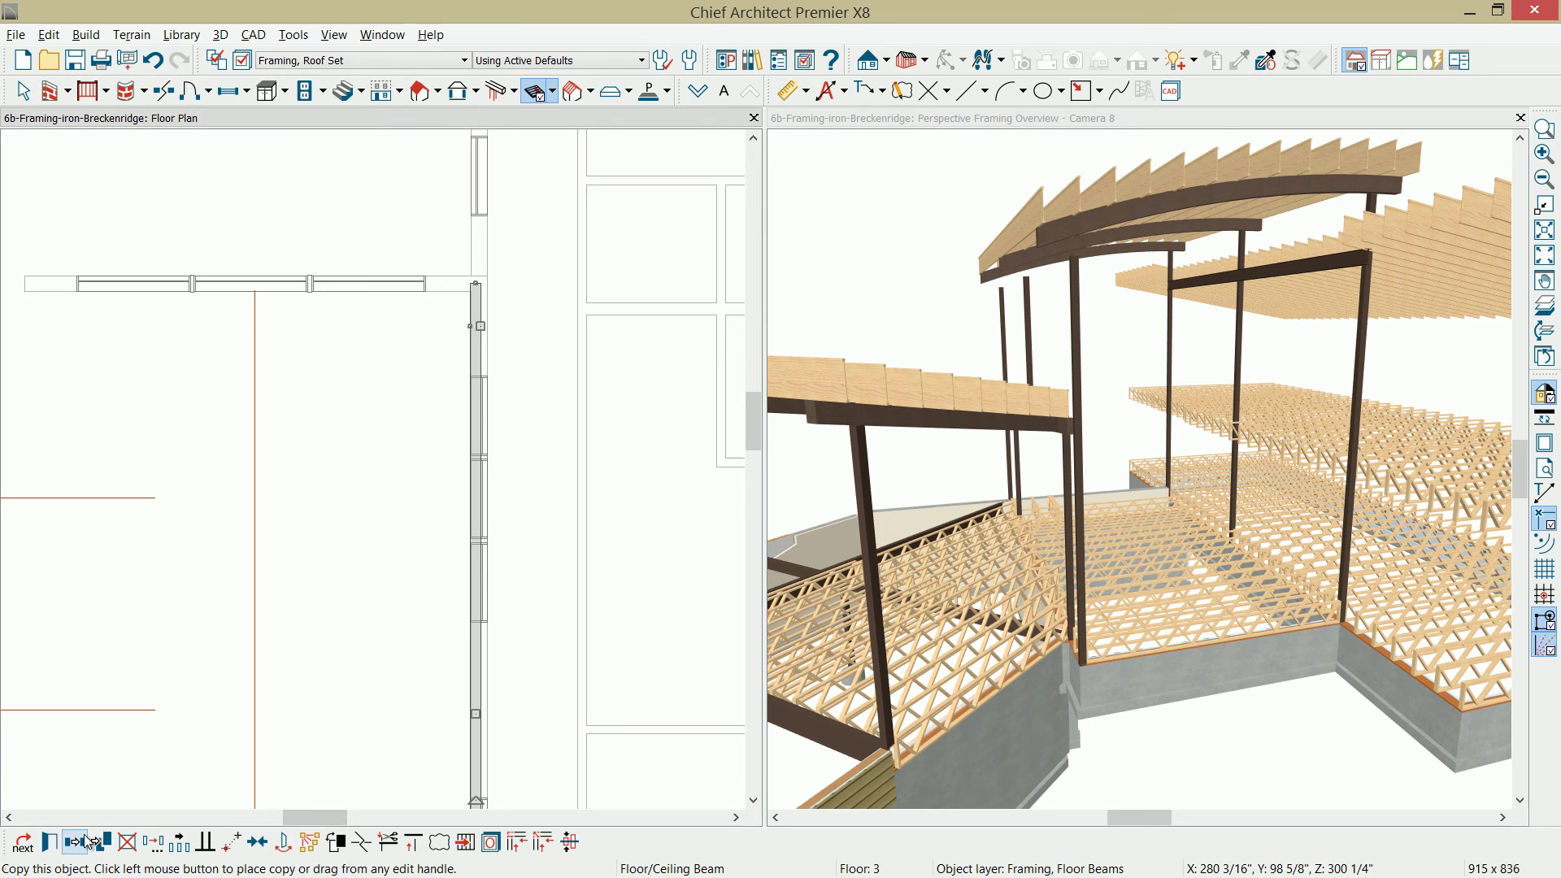
pyautogui.click(256, 613)
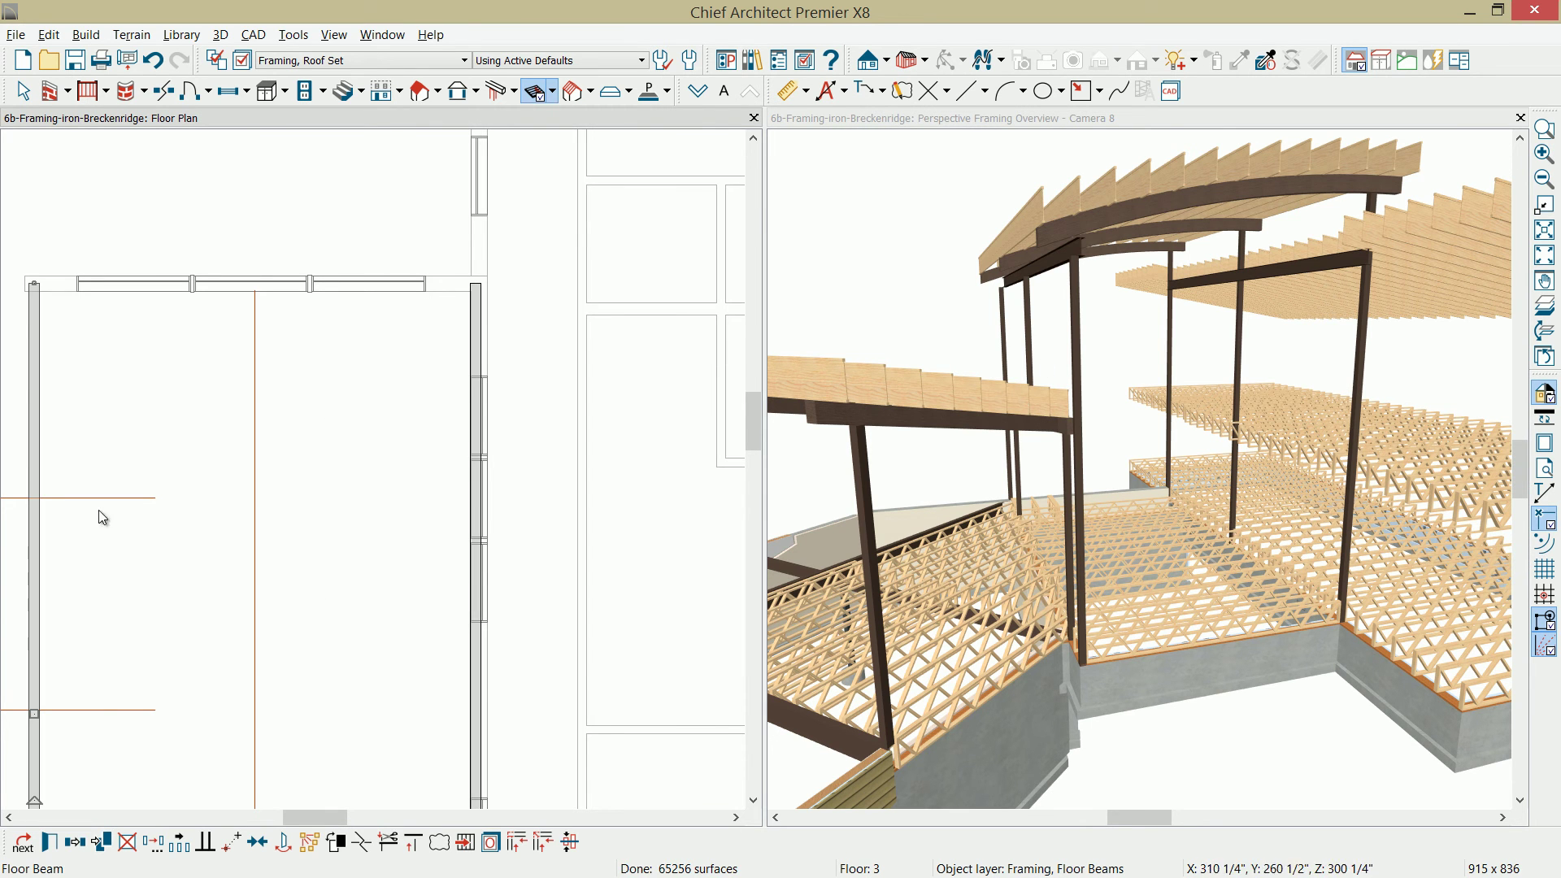
# - Place another copy of the beam between the two long side beams, near the vertical CAD line
pyautogui.click(60, 847)
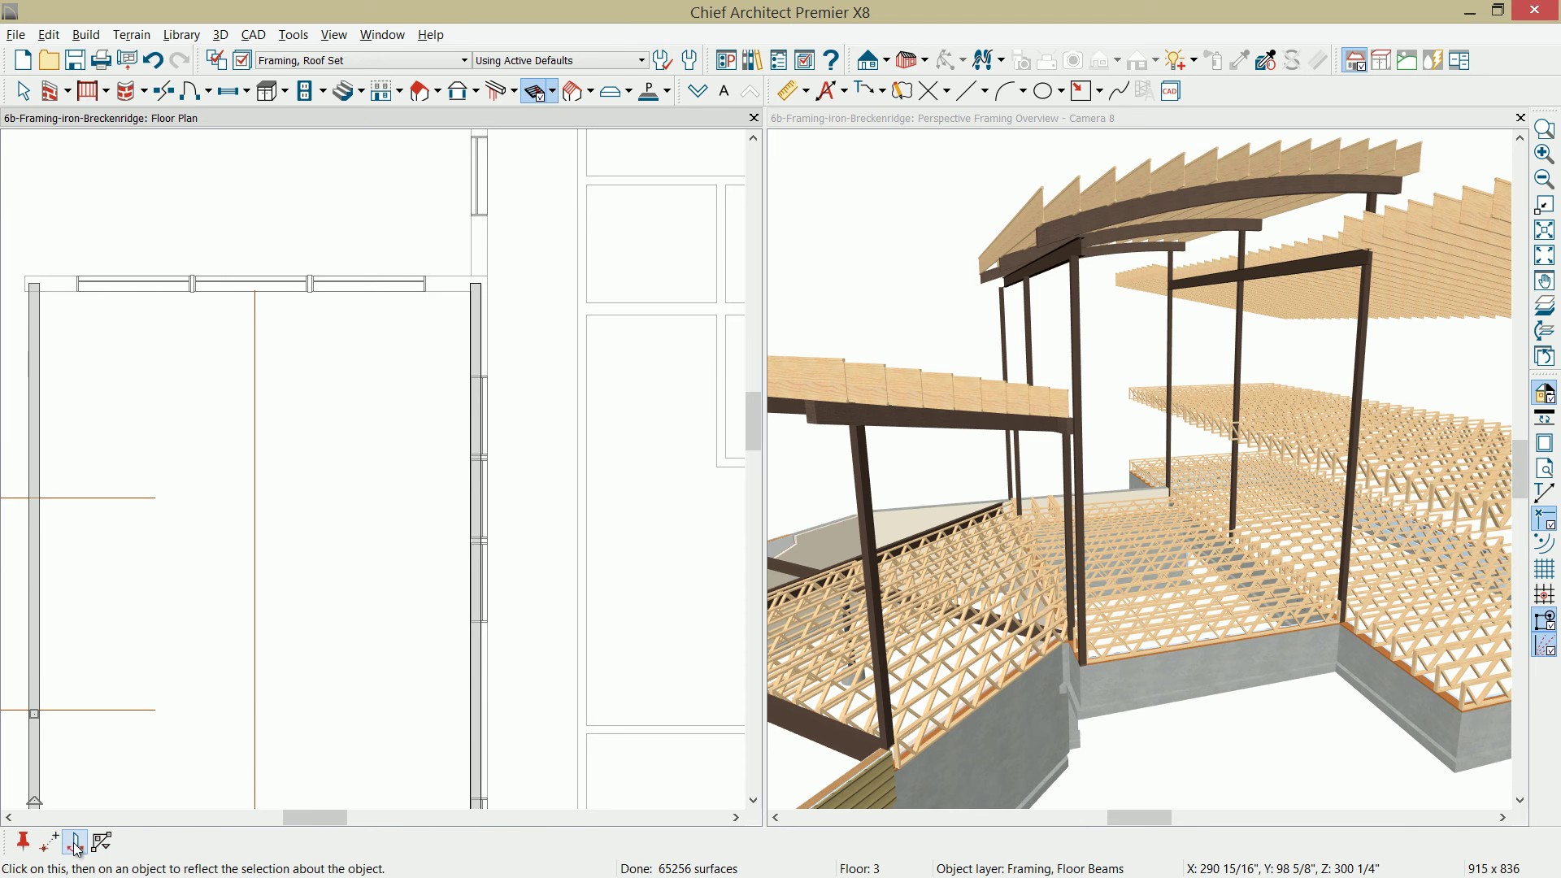
pyautogui.click(225, 674)
pyautogui.click(223, 673)
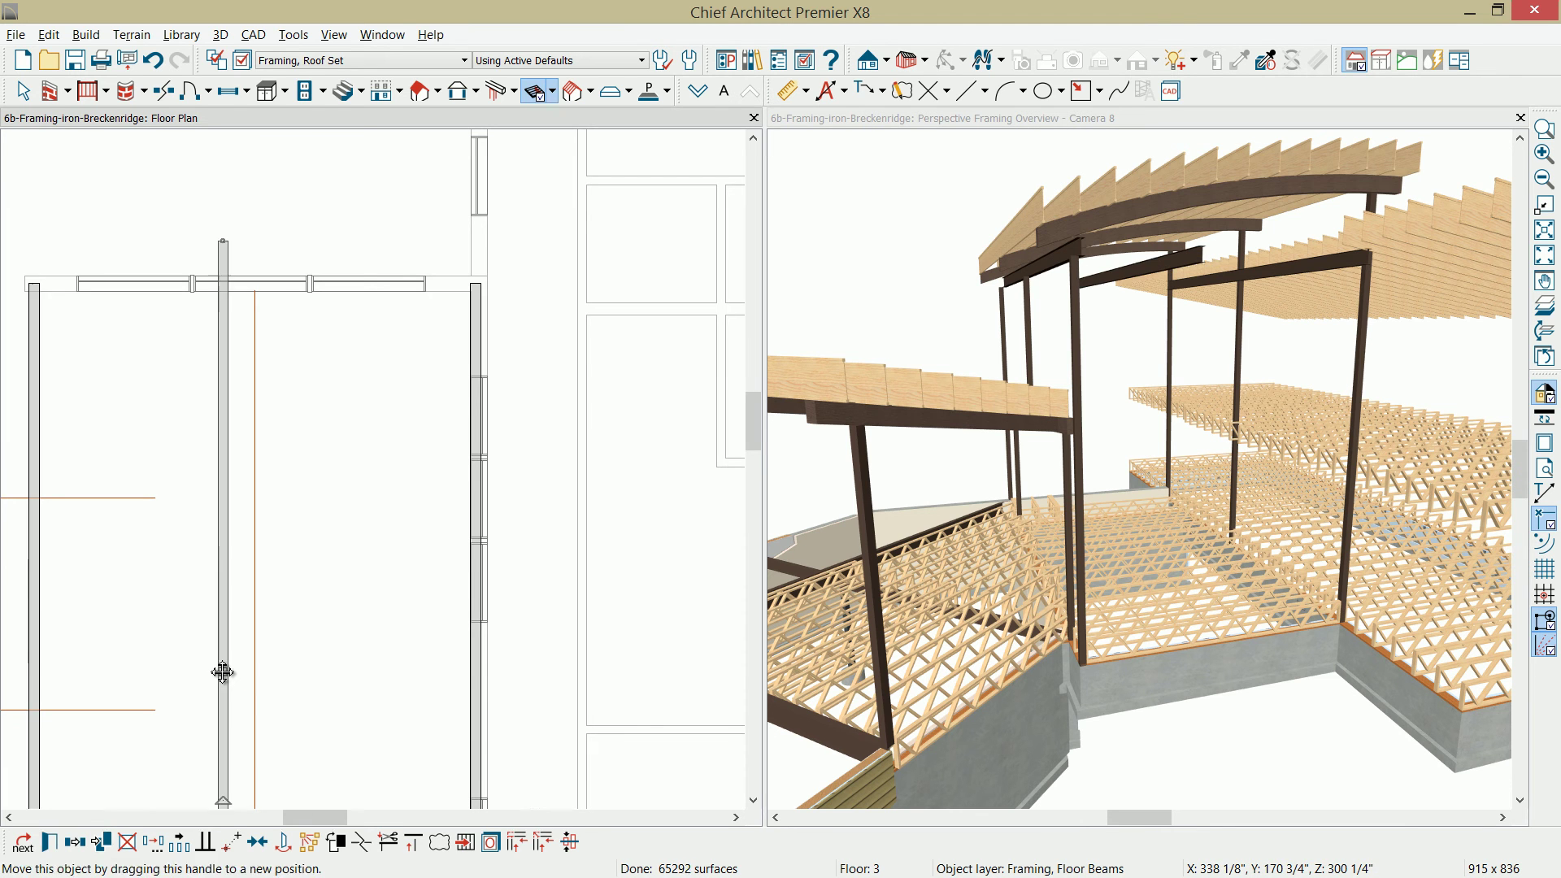
# - Rotate the middle beam to horizontal and fit its ends against the two long side beams
pyautogui.scroll(-1, 225, 675)
pyautogui.moveTo(249, 776); pyautogui.dragTo(296, 546, button='middle')
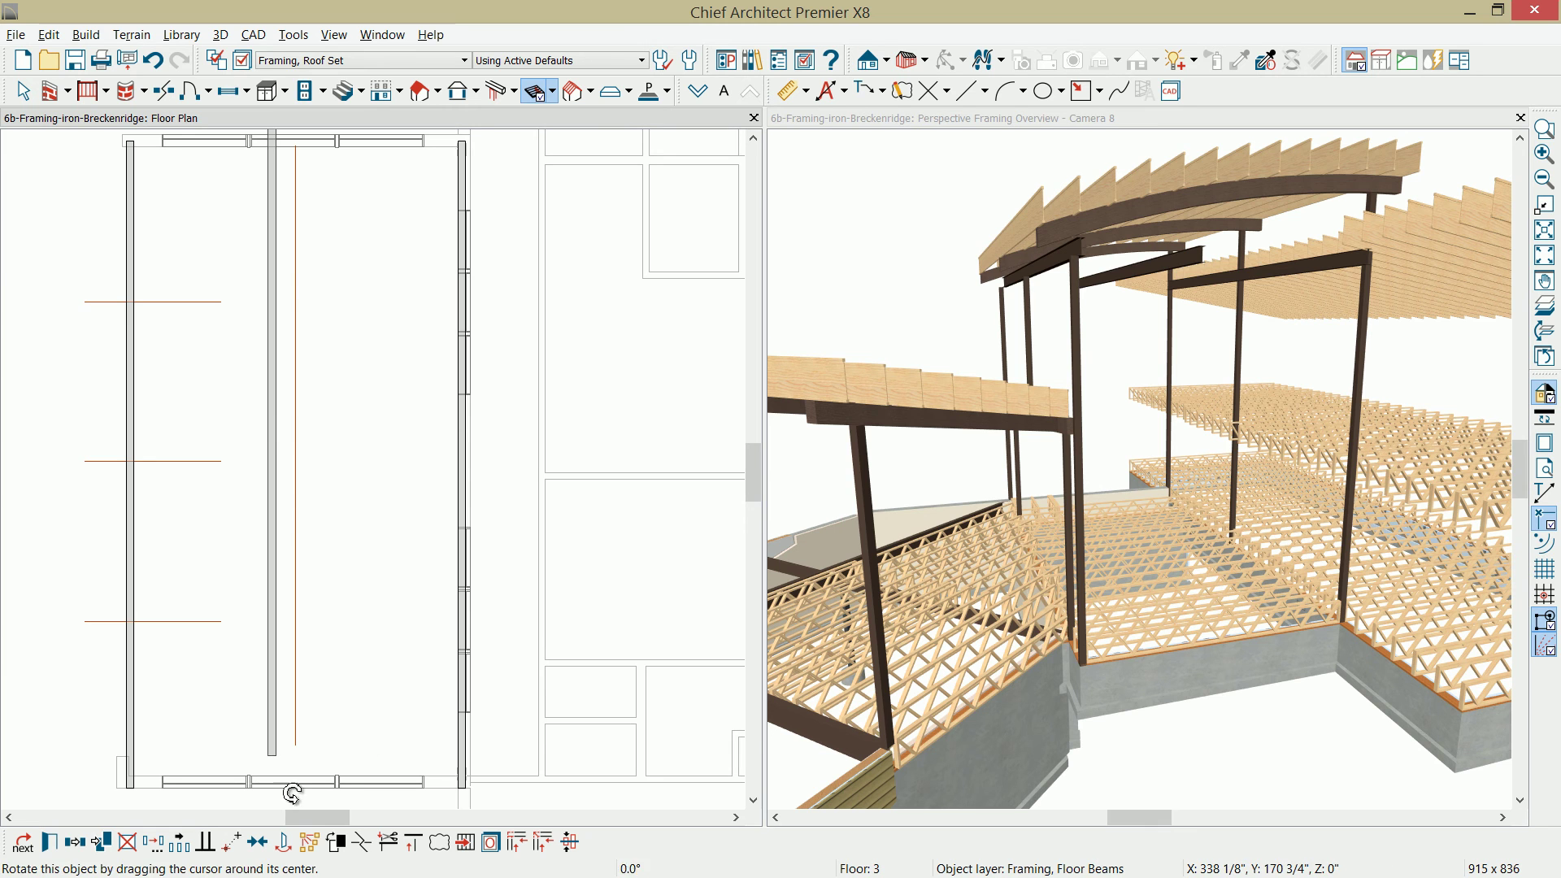
pyautogui.moveTo(273, 799); pyautogui.dragTo(460, 440)
pyautogui.moveTo(129, 430); pyautogui.dragTo(340, 436, button='middle')
pyautogui.moveTo(160, 440); pyautogui.dragTo(345, 437)
# - Center the horizontal beam on the middle horizontal CAD line
pyautogui.click(233, 842)
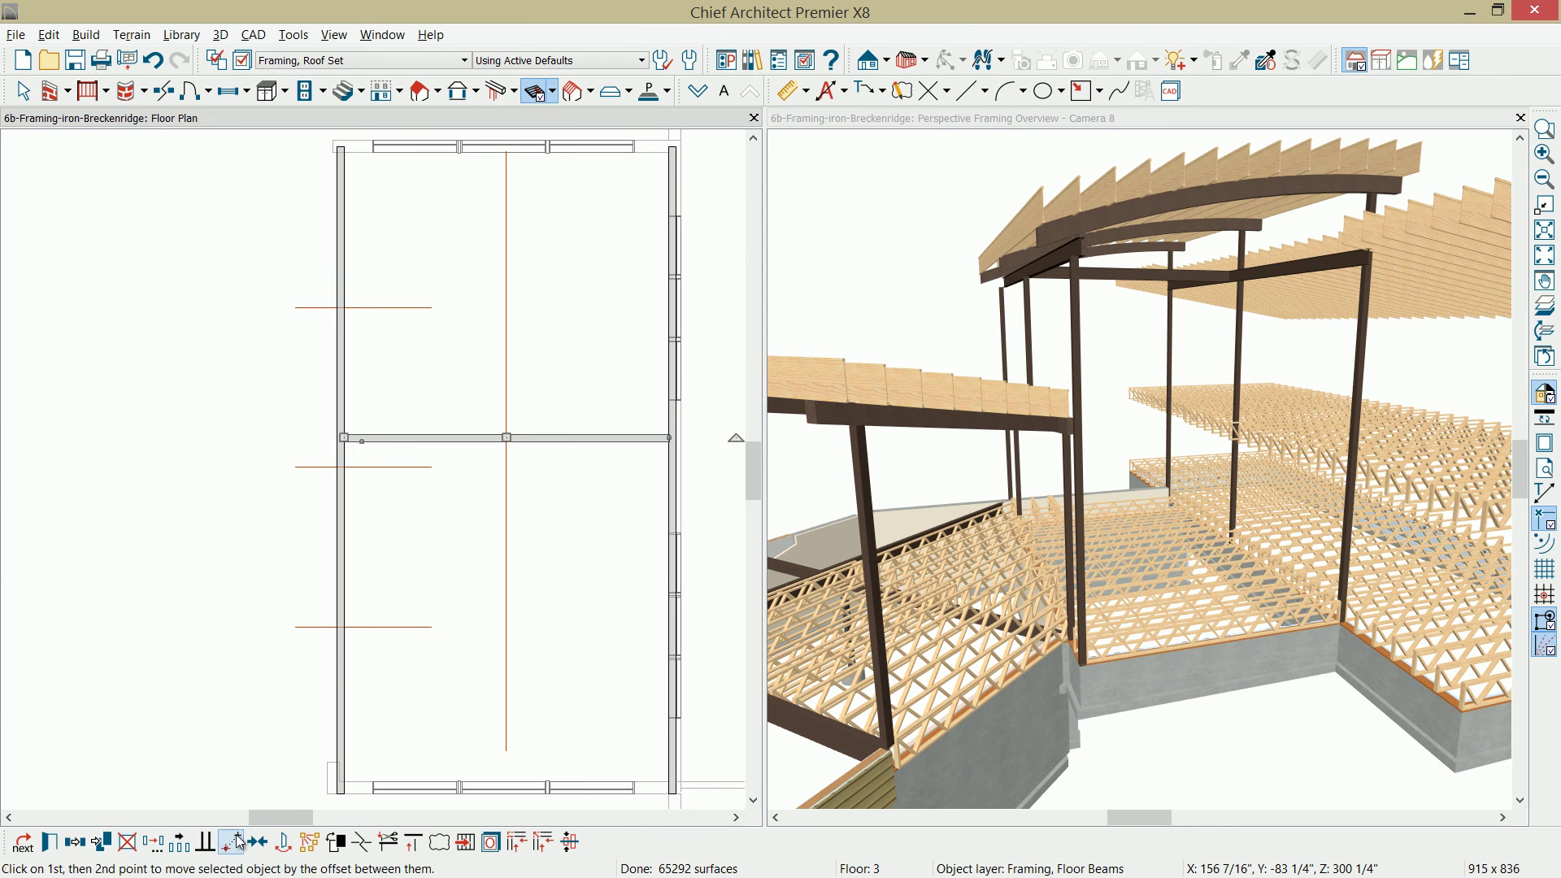
pyautogui.click(256, 842)
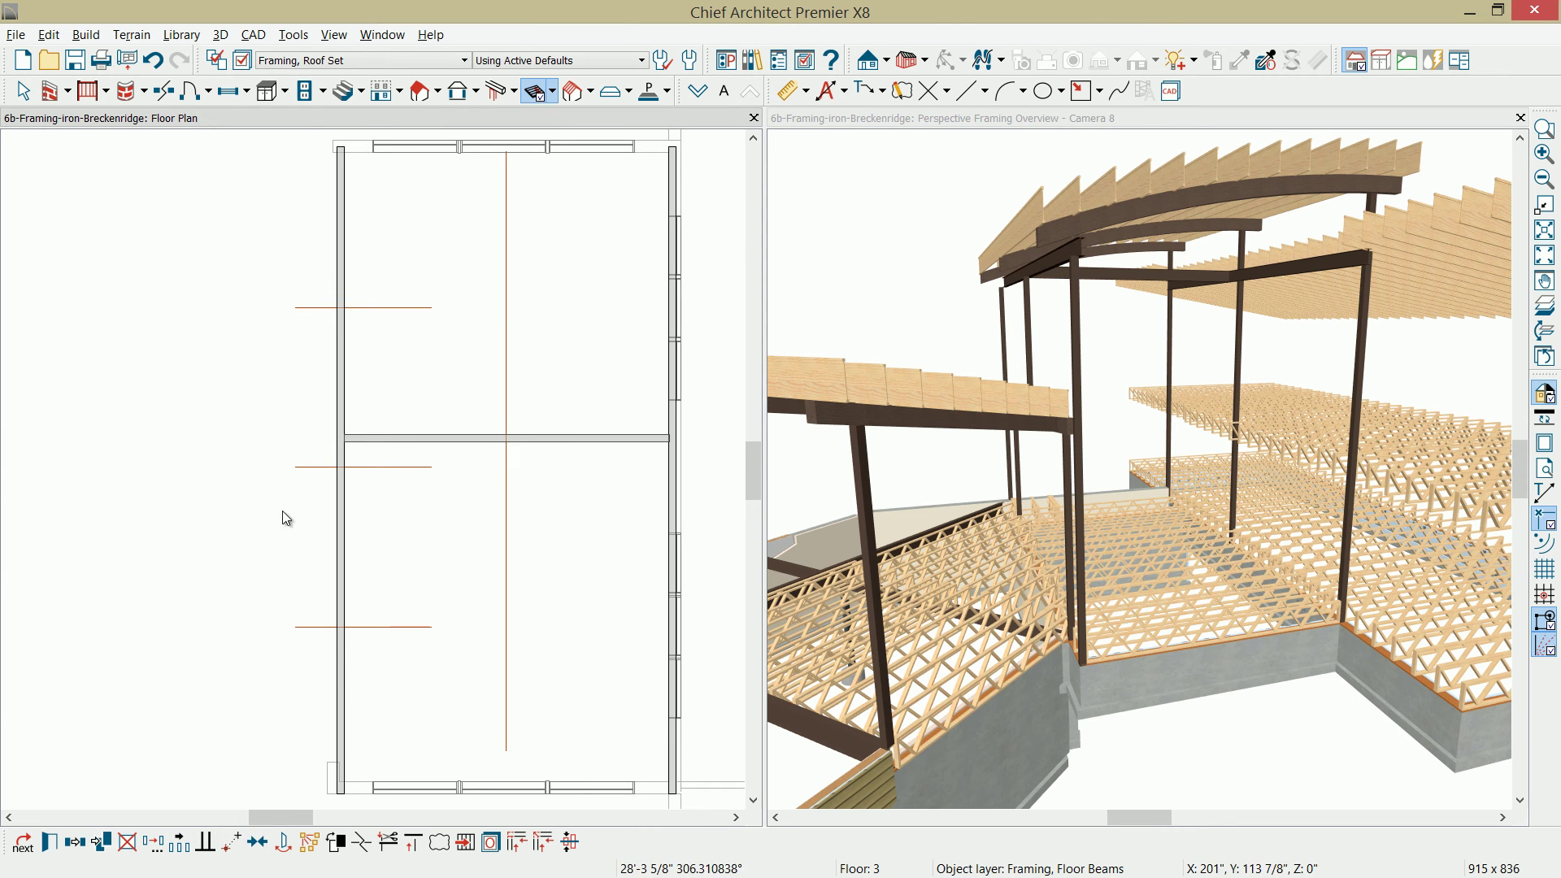
pyautogui.click(297, 472)
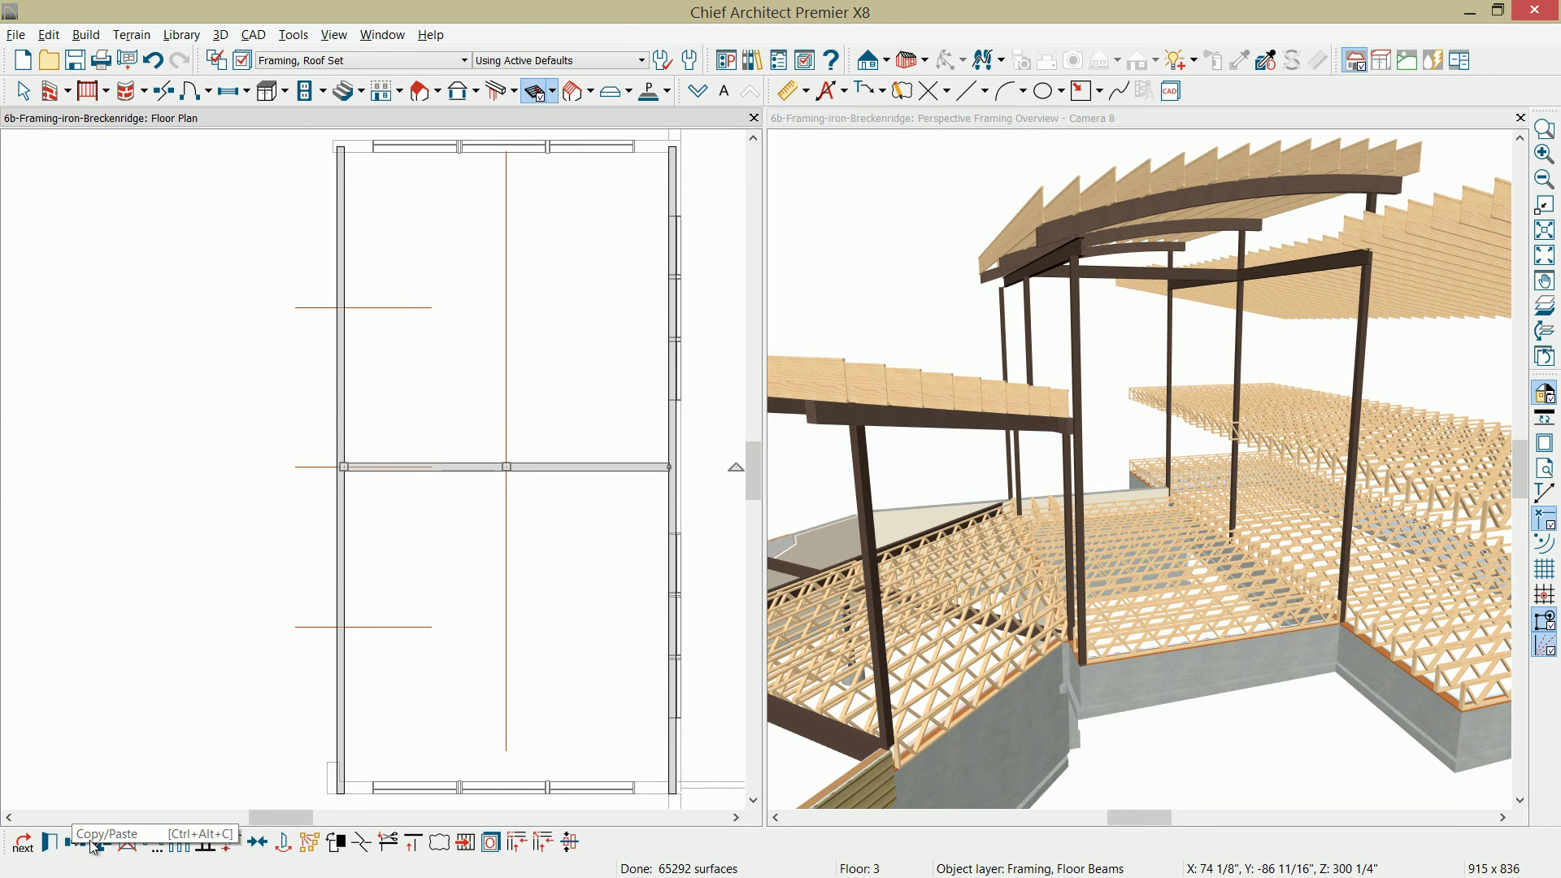
# - Copy the horizontal beam onto the upper and lower horizontal CAD lines, centering a copy on each
pyautogui.click(264, 845)
pyautogui.click(388, 308)
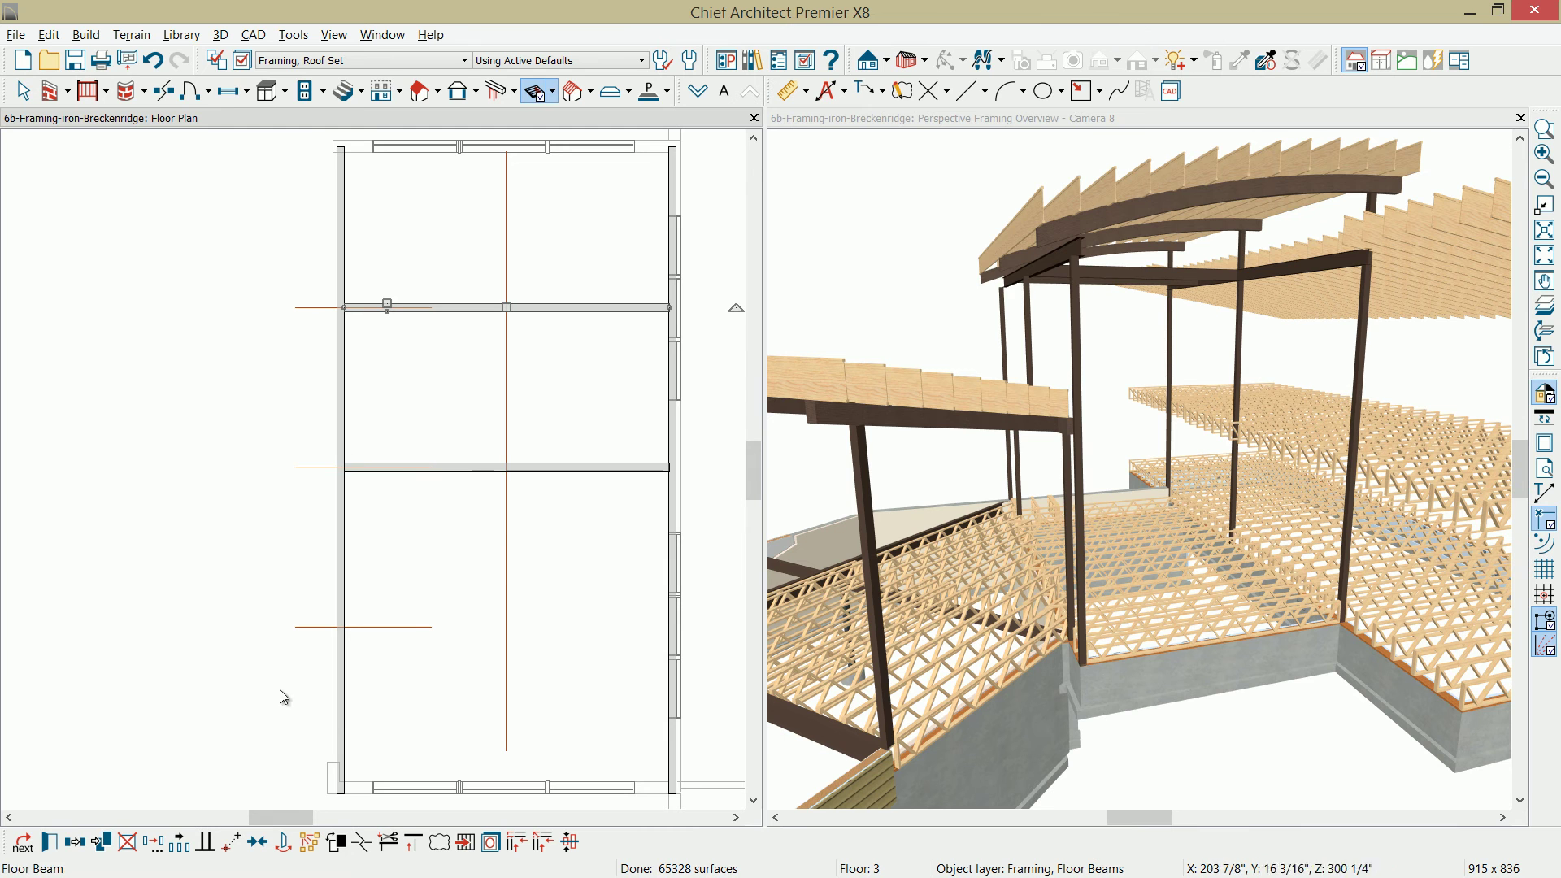
pyautogui.click(102, 842)
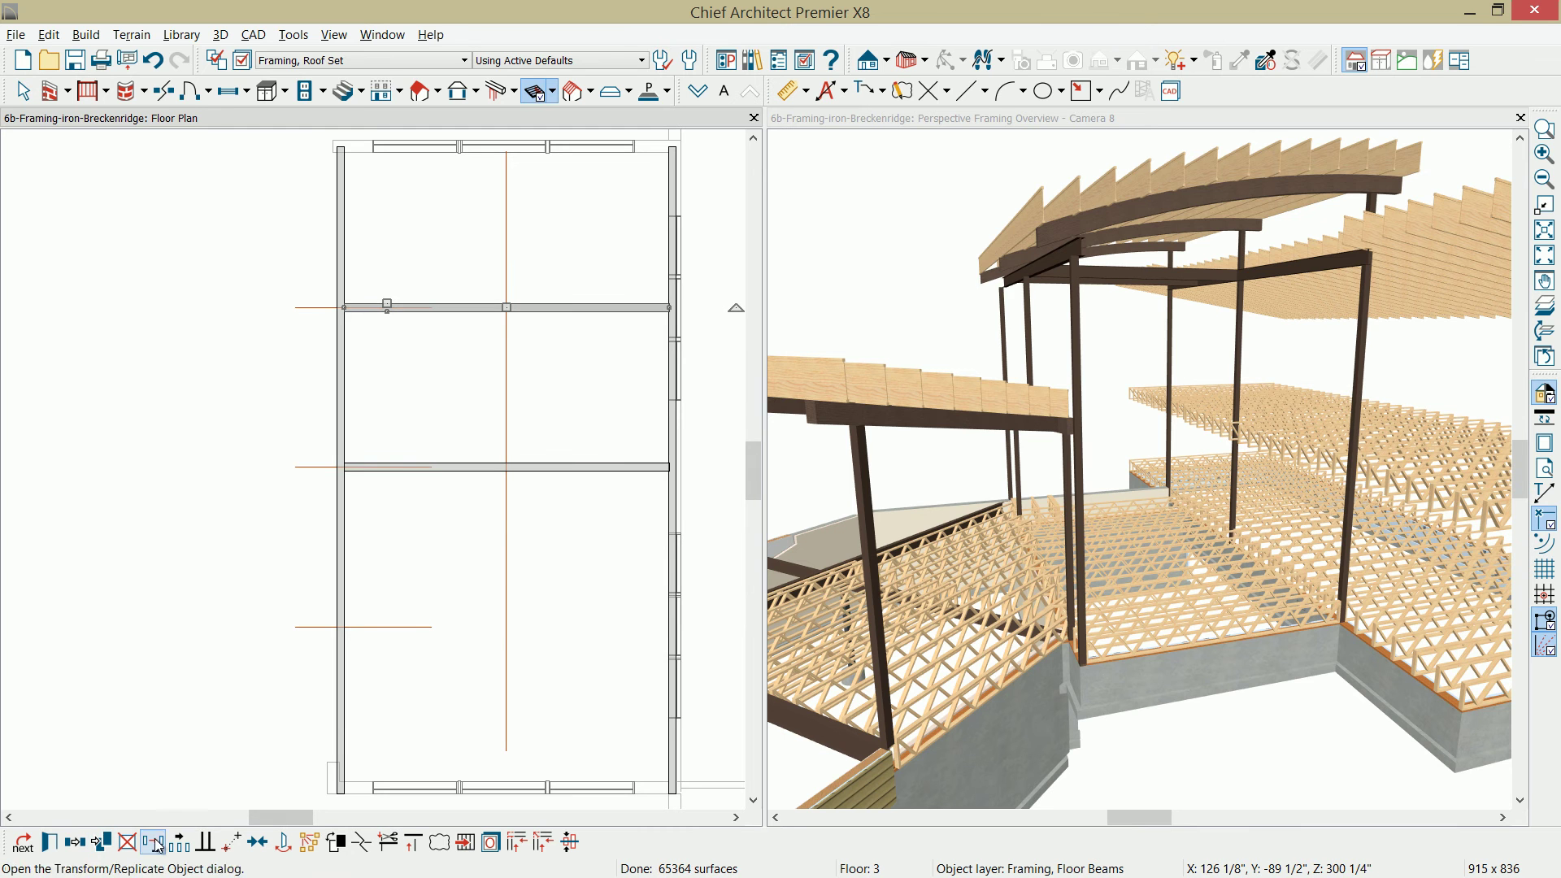
pyautogui.click(259, 845)
pyautogui.click(372, 627)
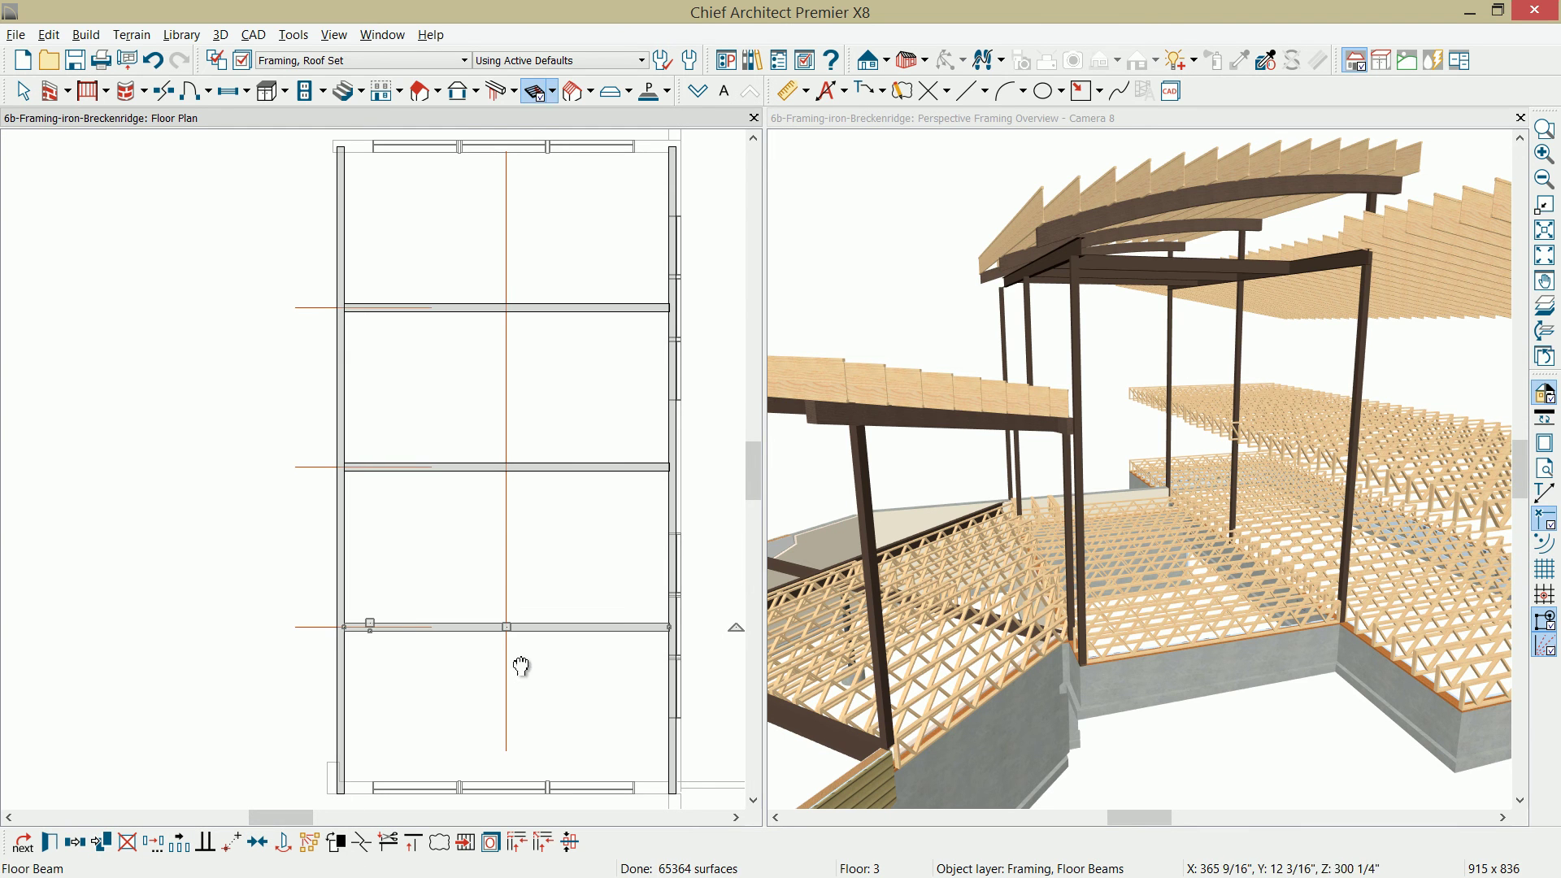
# - Copy the lowest horizontal beam down onto the lower end wall of the upper level
pyautogui.moveTo(521, 666); pyautogui.dragTo(462, 636, button='middle')
pyautogui.scroll(-1, 461, 636)
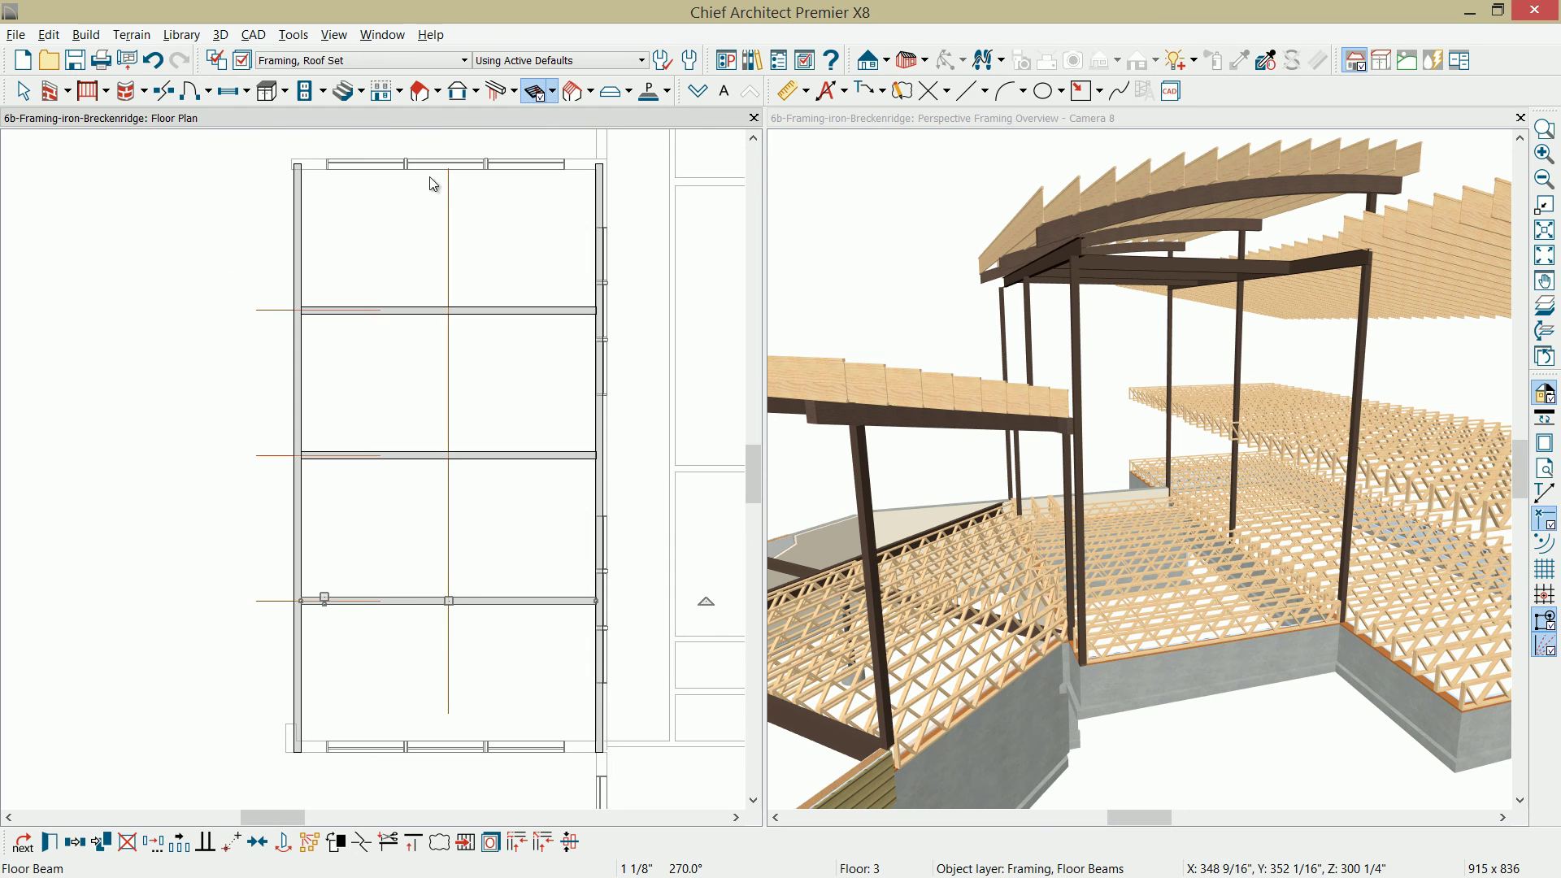
pyautogui.click(99, 845)
pyautogui.scroll(-1, 319, 743)
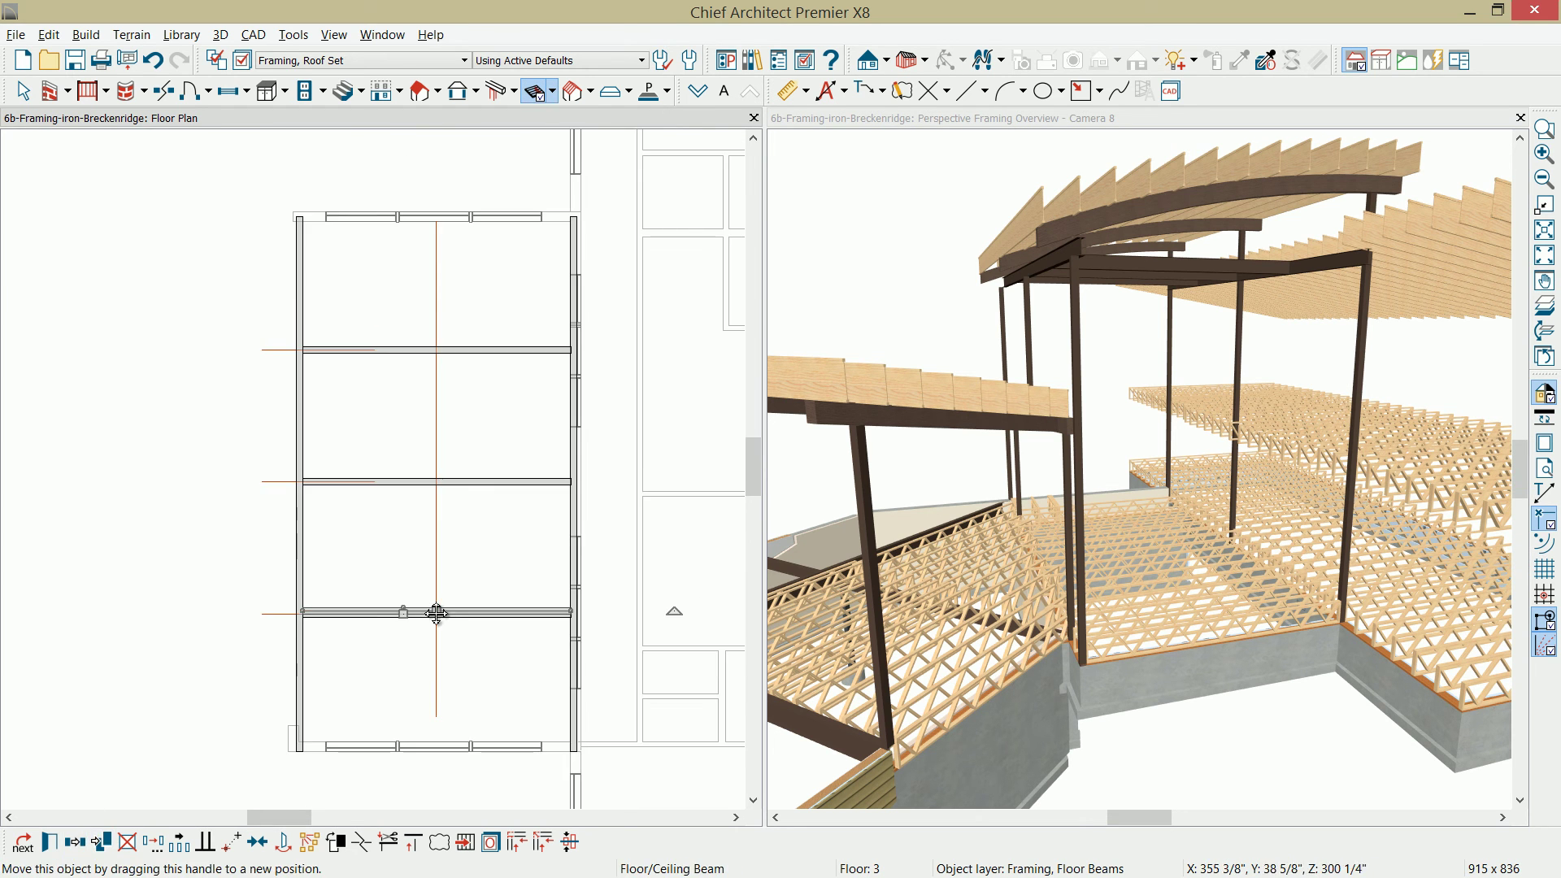
pyautogui.moveTo(437, 612); pyautogui.dragTo(429, 748)
# - Reflect a copy of the lower end beam about the middle horizontal CAD line onto the upper end wall
pyautogui.click(75, 842)
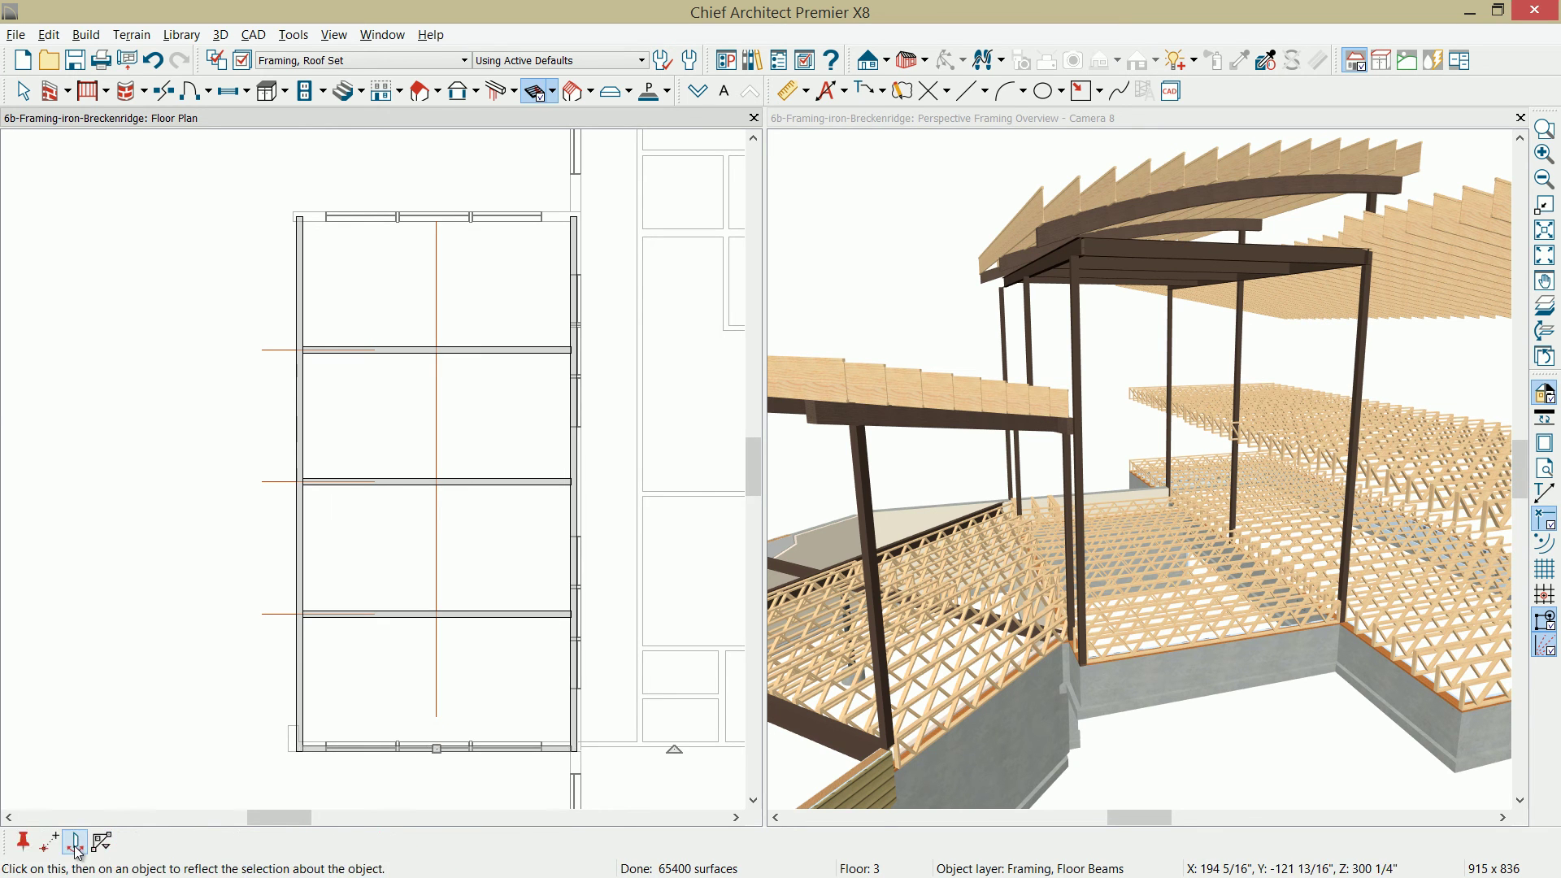
pyautogui.click(75, 847)
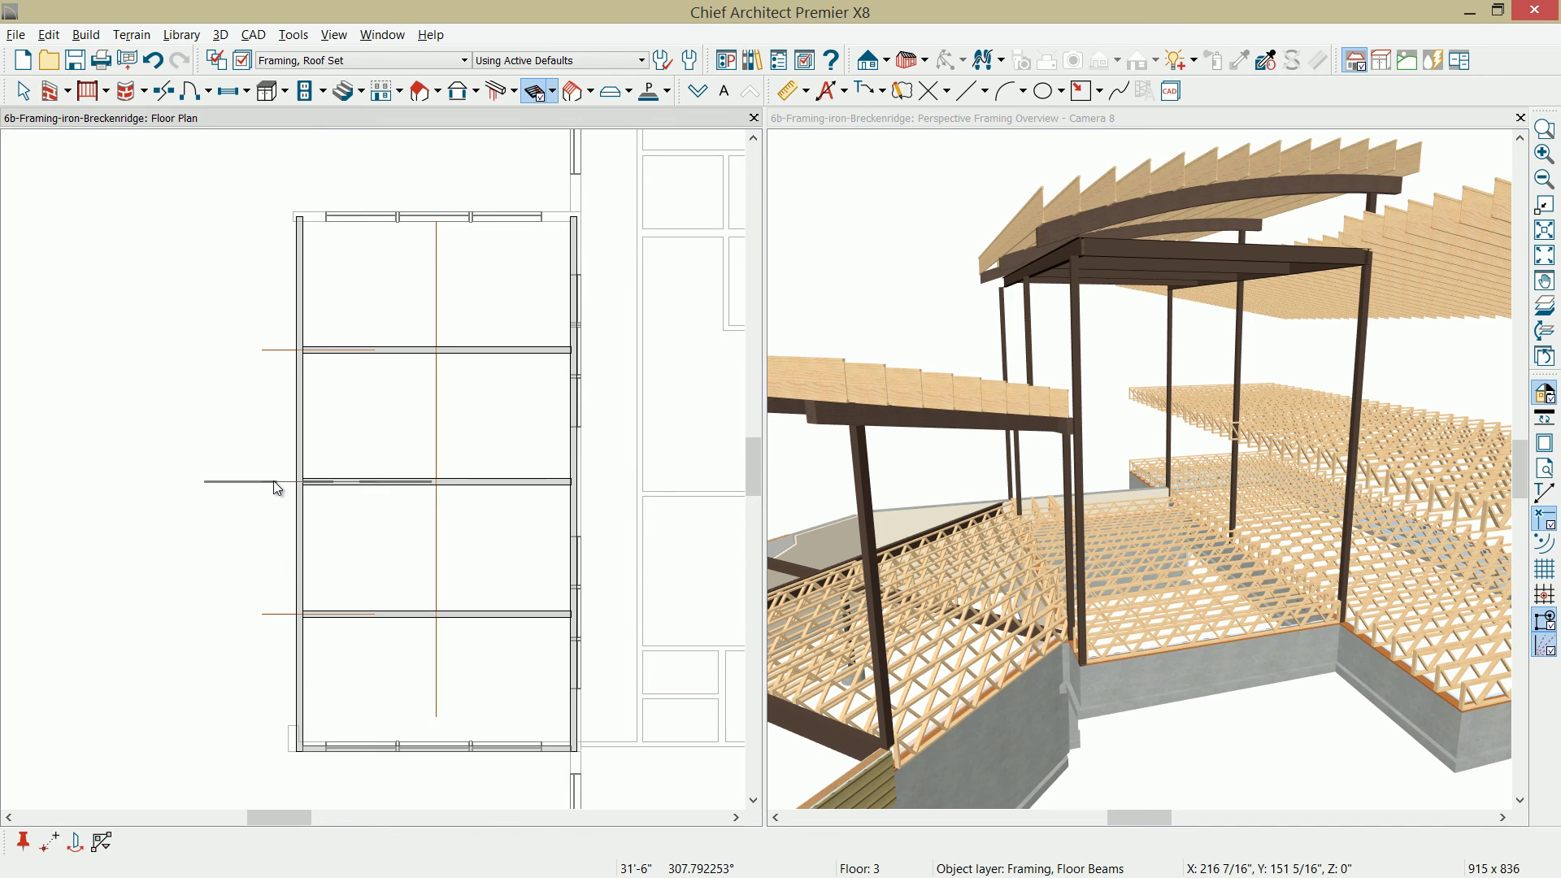
pyautogui.moveTo(273, 480); pyautogui.dragTo(273, 480)
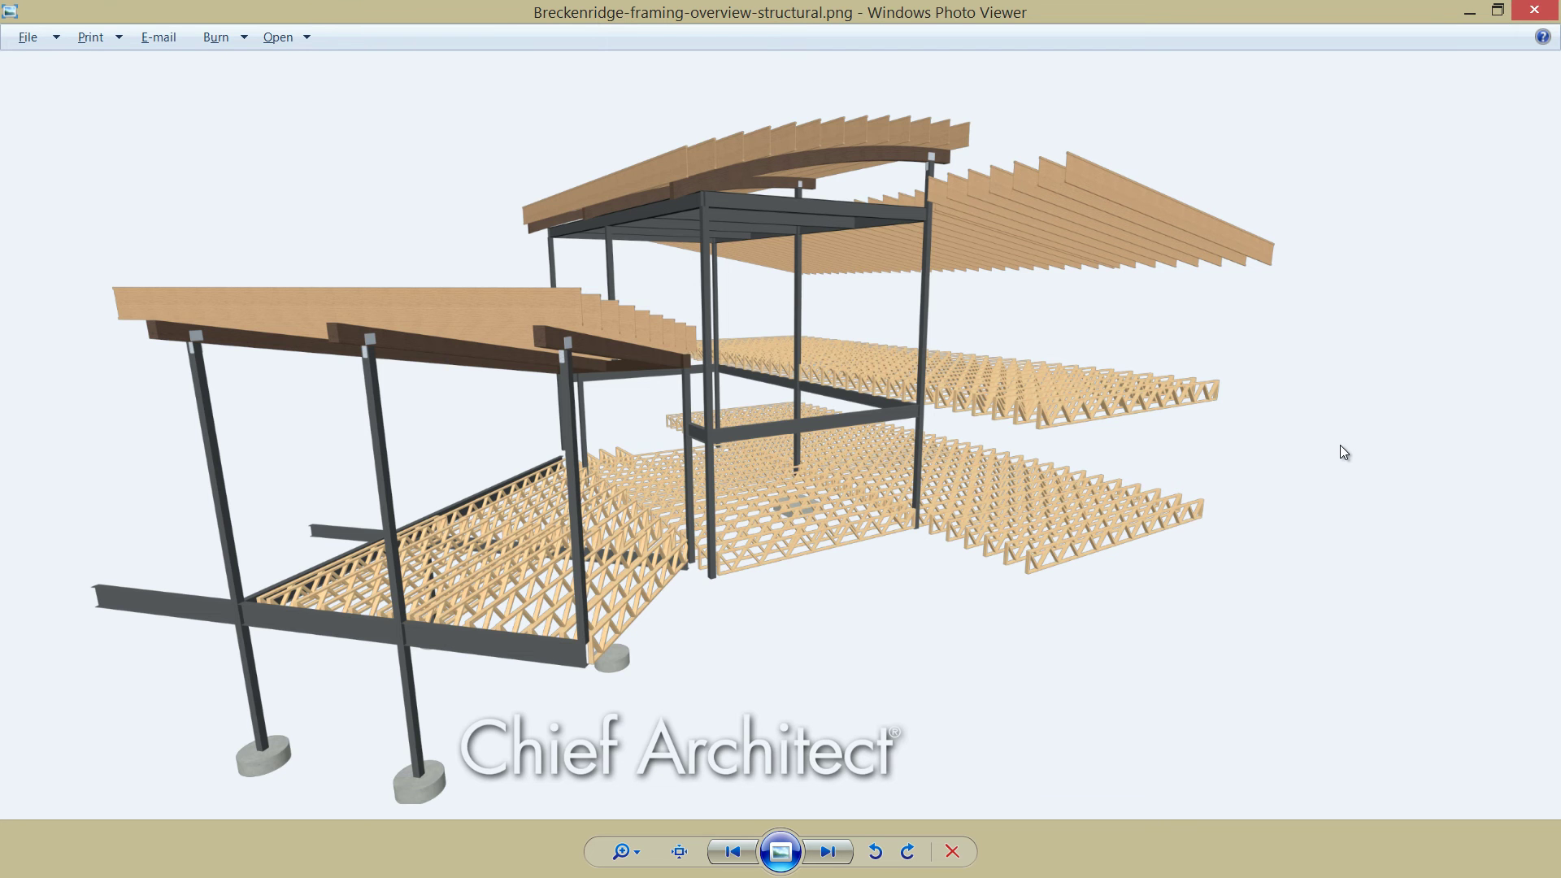
# - Close off the reference picture, draw a Floor 1 beam along the three aligned posts beside the vertical CAD line, and center it on the middle post
pyautogui.click(1470, 12)
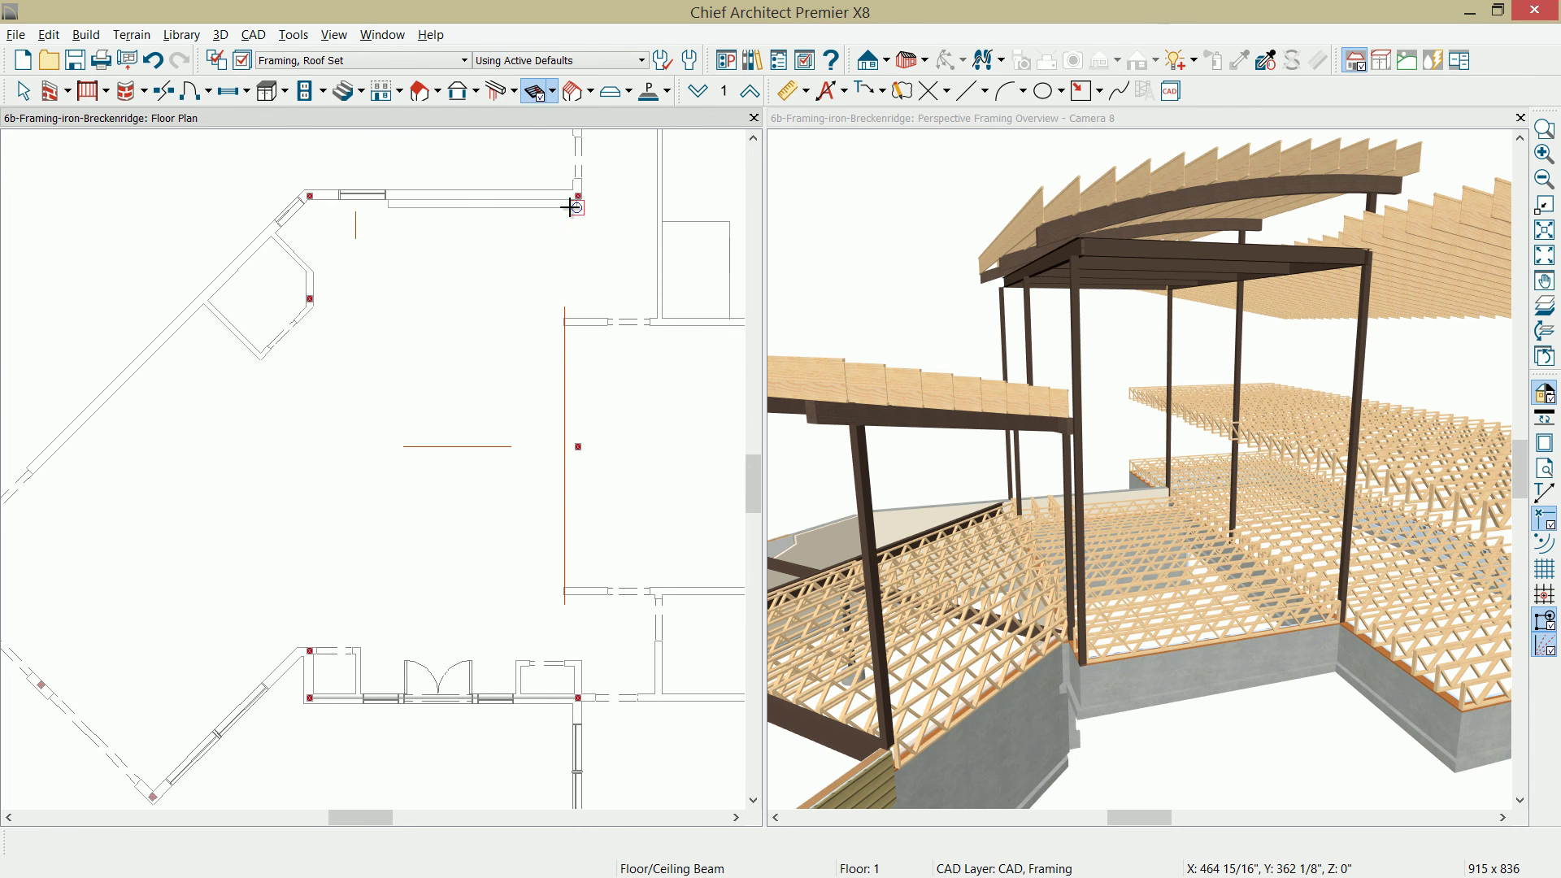
pyautogui.moveTo(577, 197); pyautogui.dragTo(575, 695)
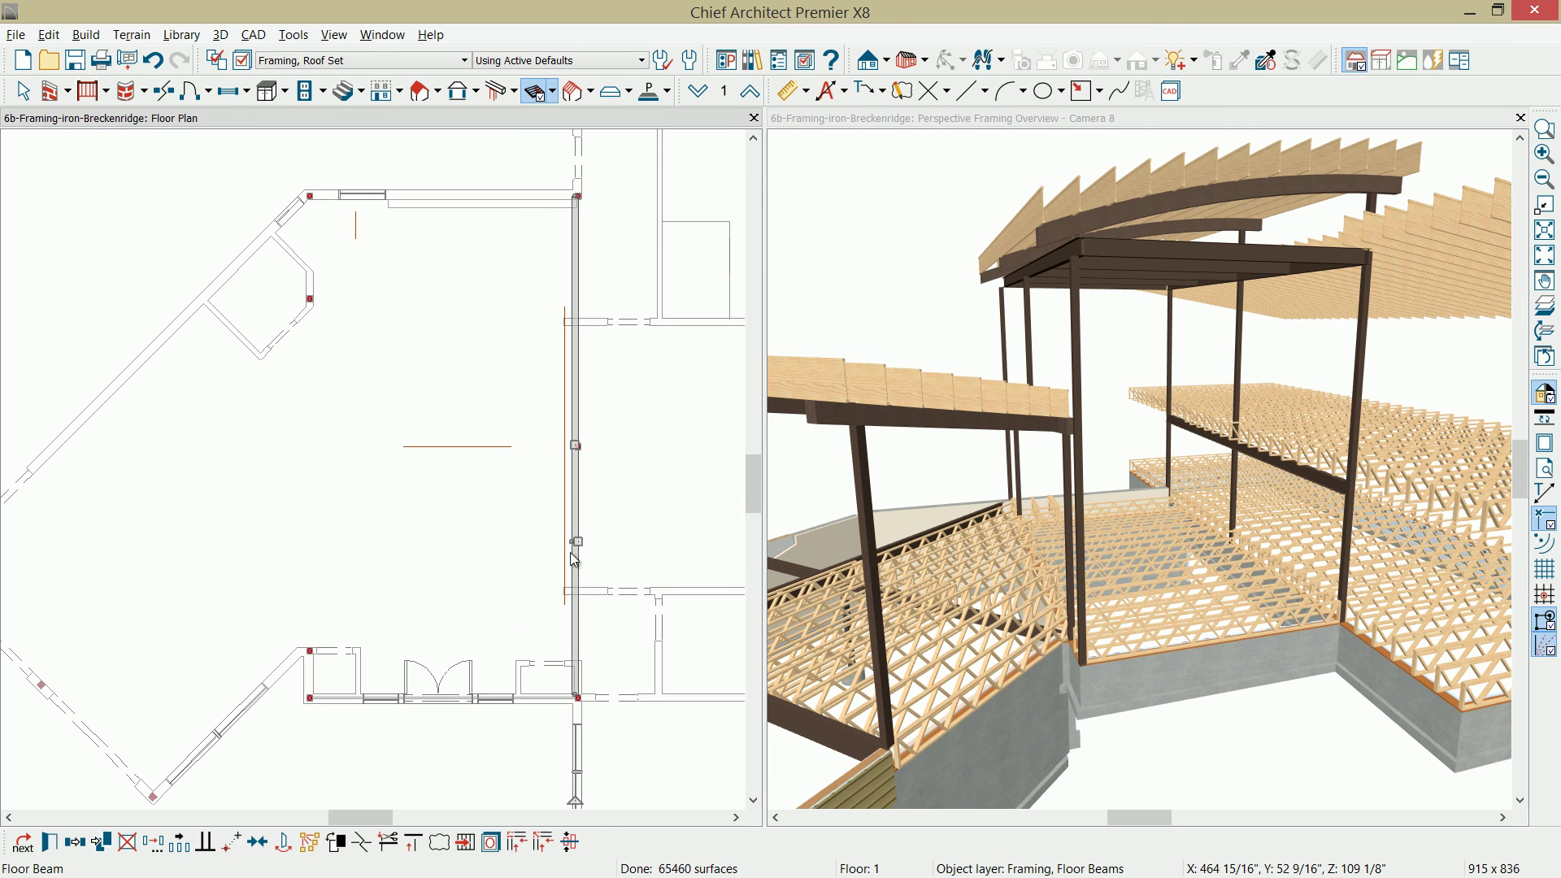
pyautogui.click(252, 846)
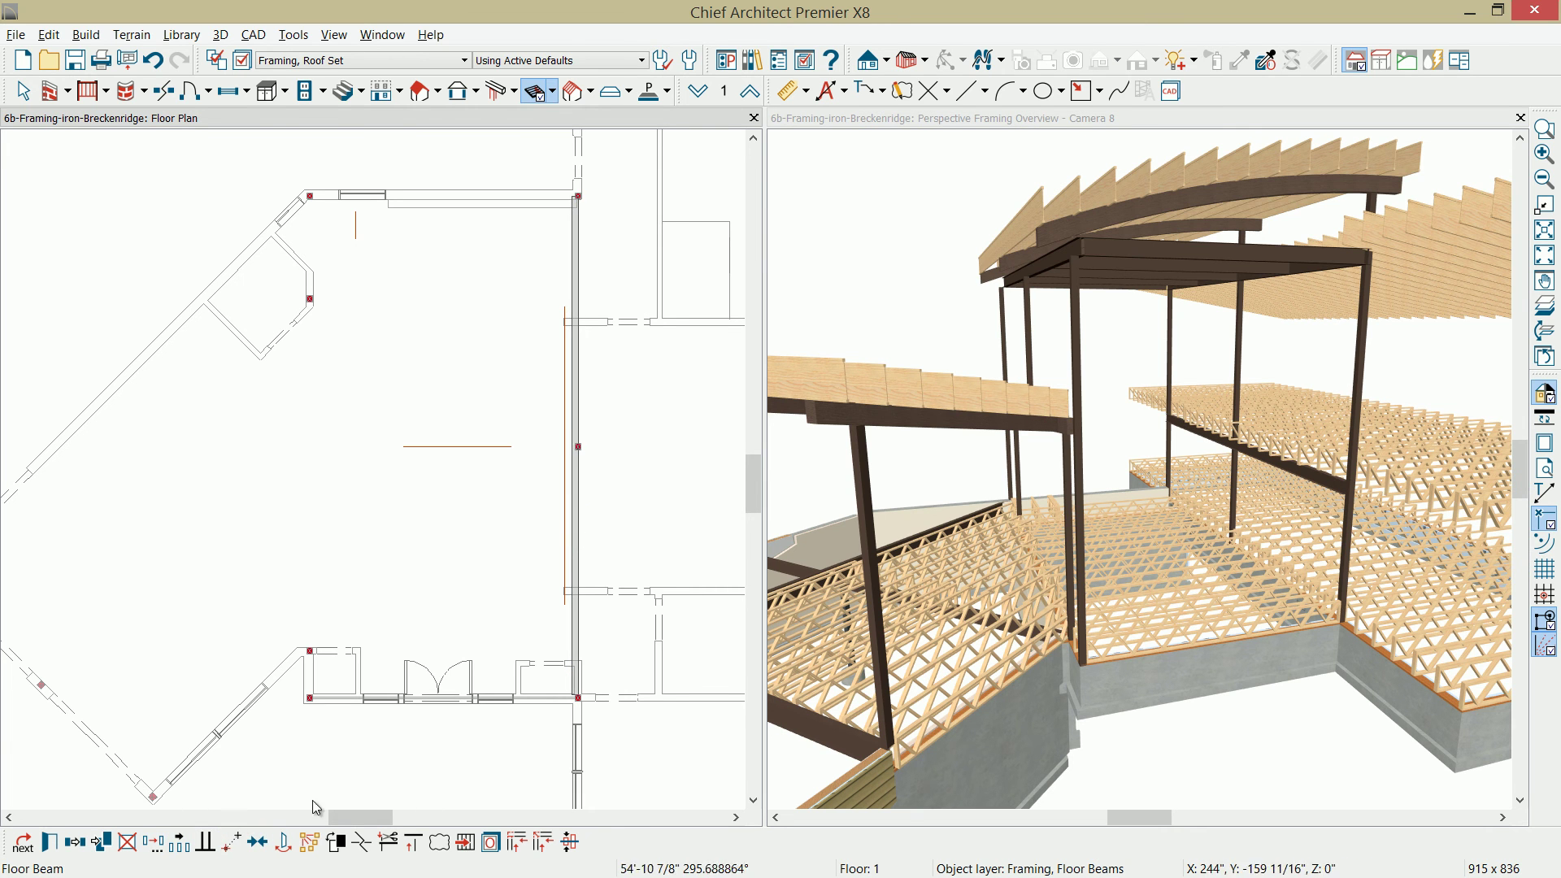
pyautogui.click(576, 446)
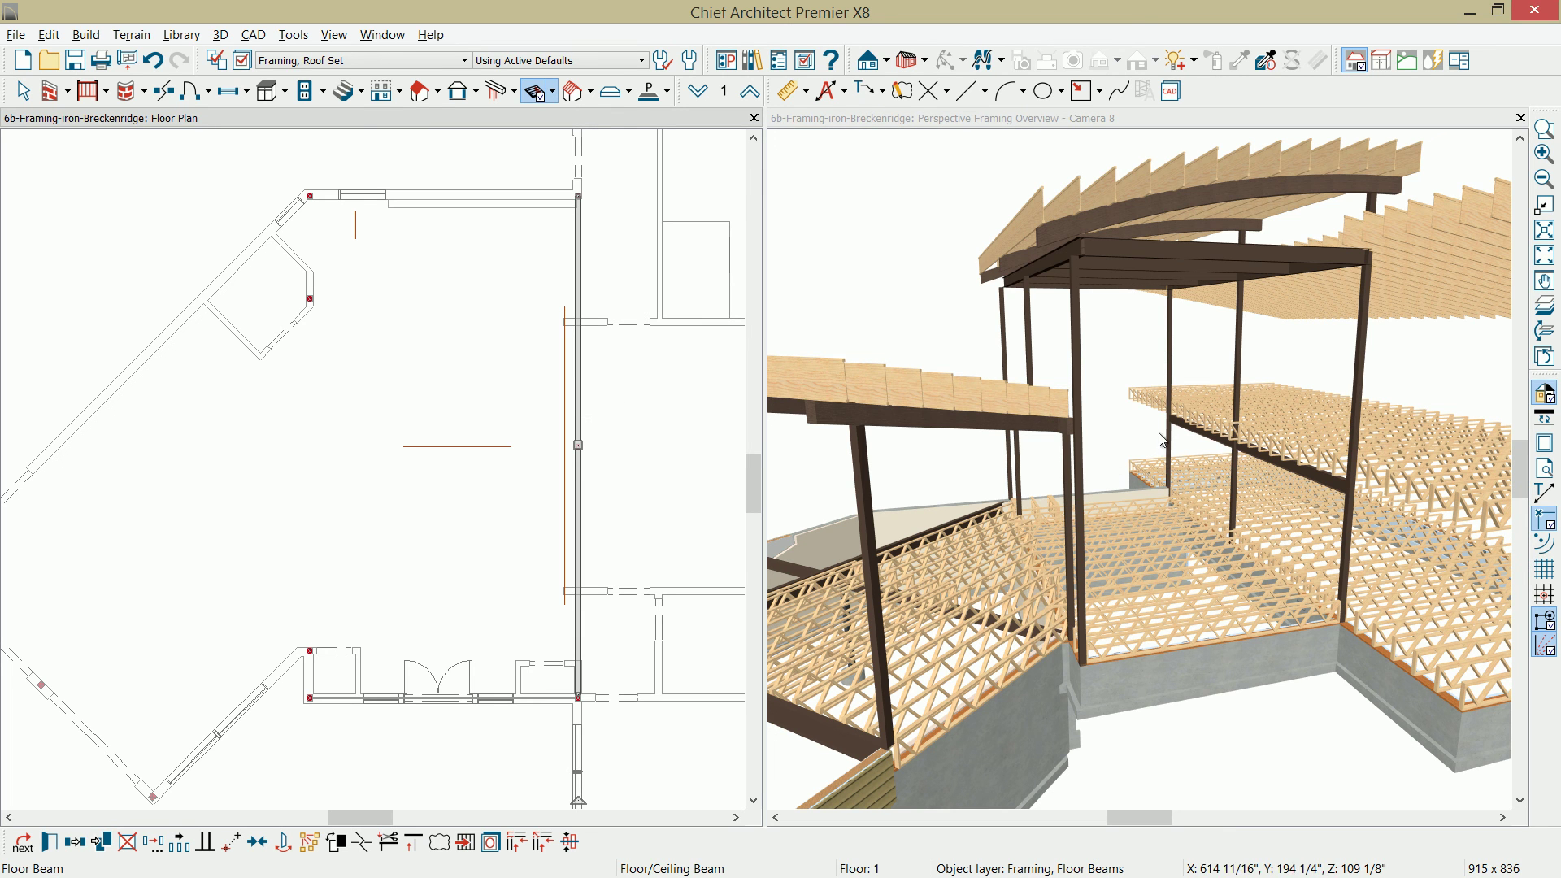
# - Copy the long beam onto the opposite line of posts and shorten the copy to span between the two lower posts
pyautogui.click(75, 842)
pyautogui.moveTo(578, 445); pyautogui.dragTo(309, 472)
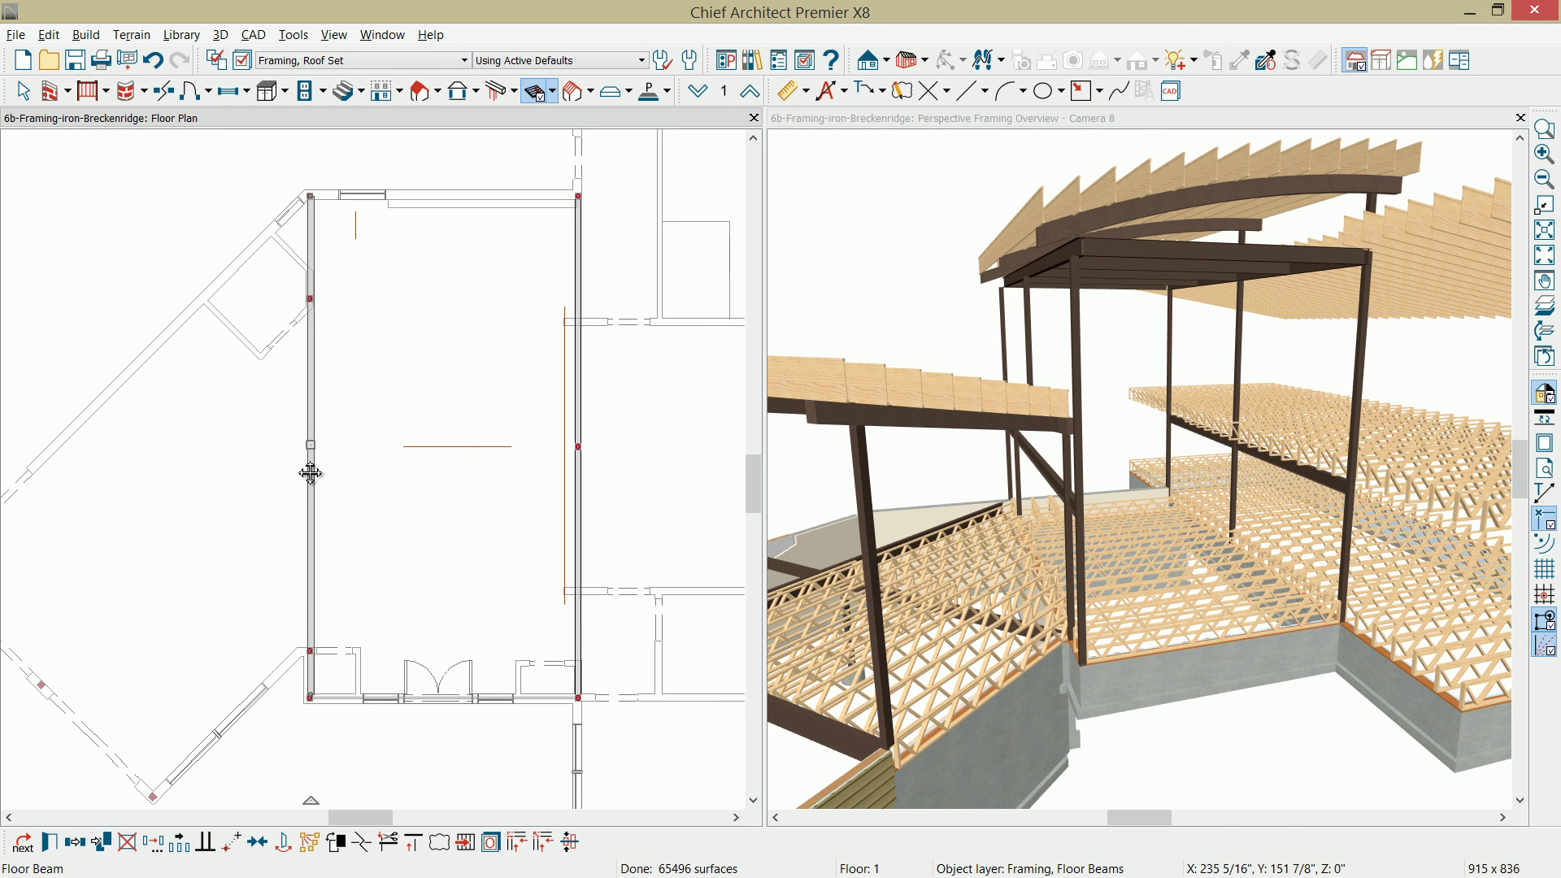
pyautogui.moveTo(312, 195); pyautogui.dragTo(309, 655)
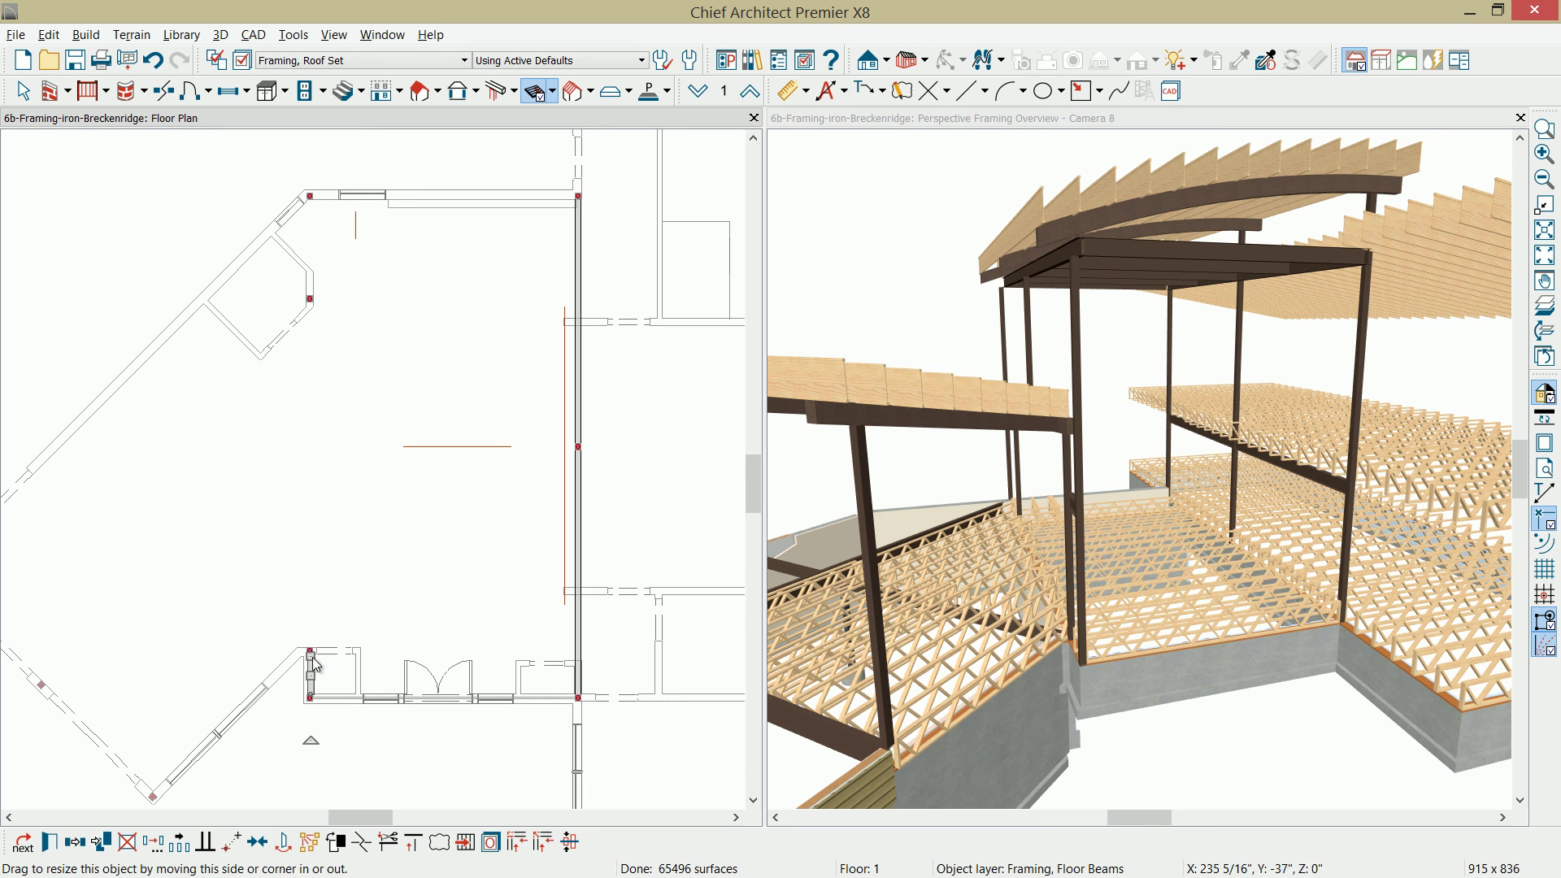
# - Copy the short beam 2' into the room, rotate the copy to horizontal, and place it on the lower wall
pyautogui.click(75, 843)
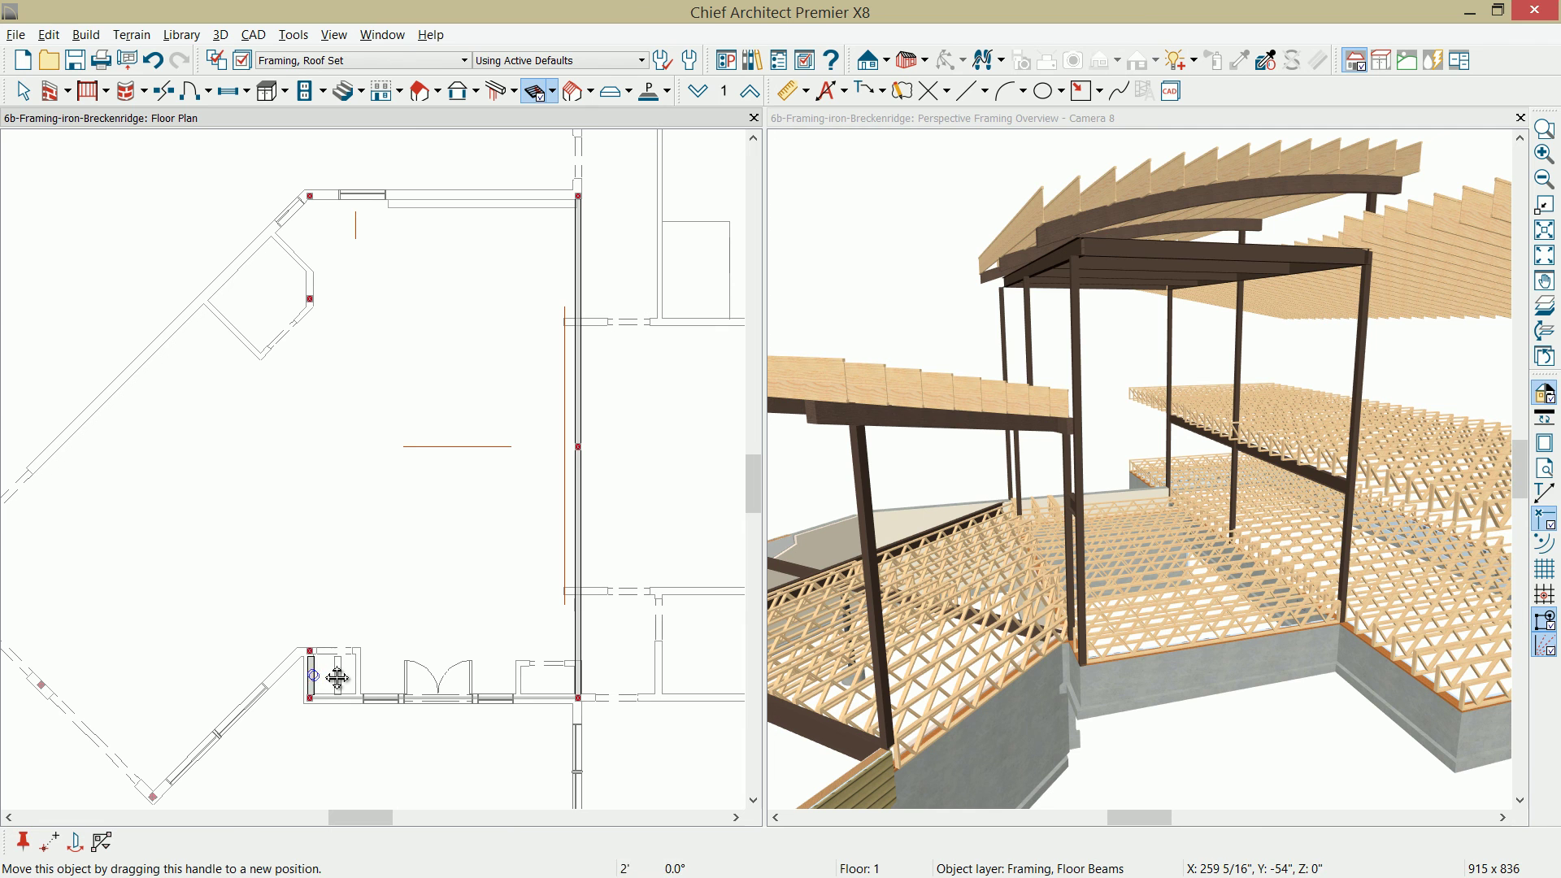
pyautogui.moveTo(338, 677); pyautogui.dragTo(339, 678)
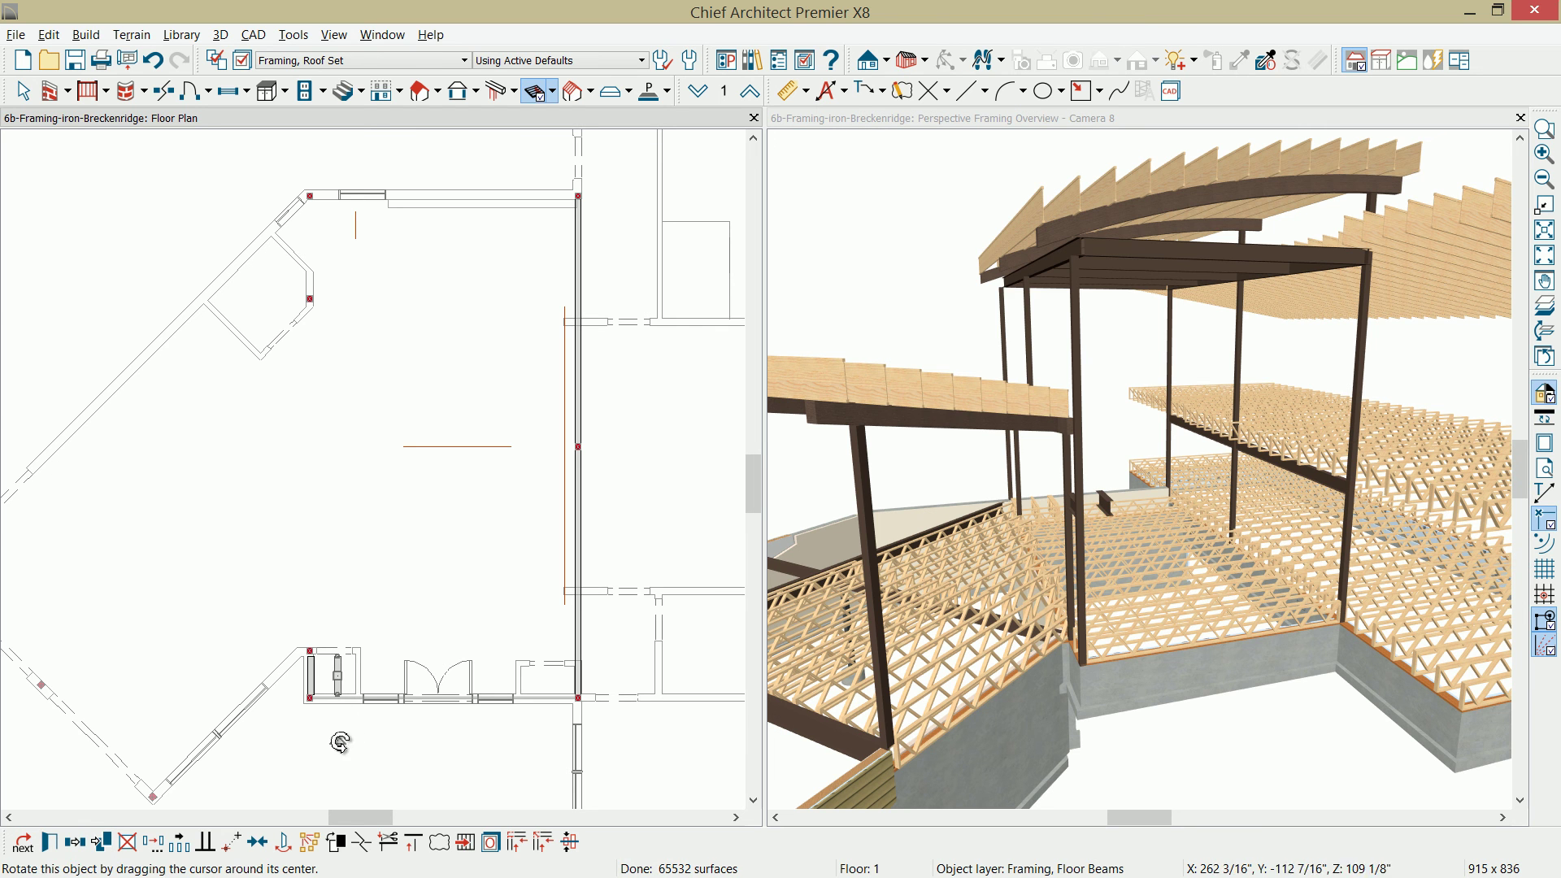
pyautogui.moveTo(340, 742); pyautogui.dragTo(395, 680)
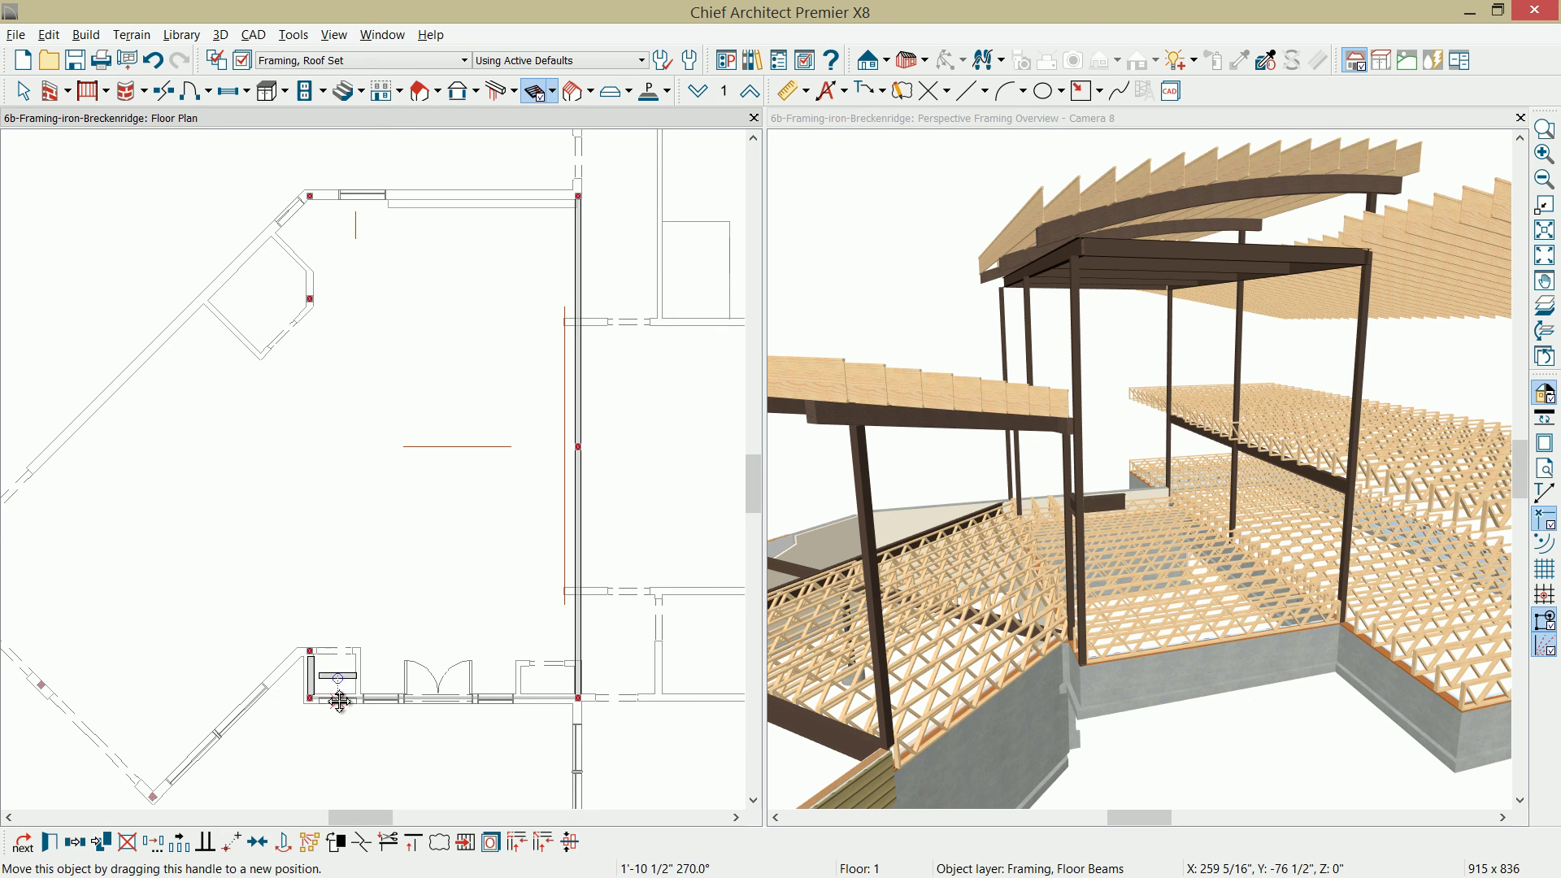
pyautogui.scroll(5, 324, 718)
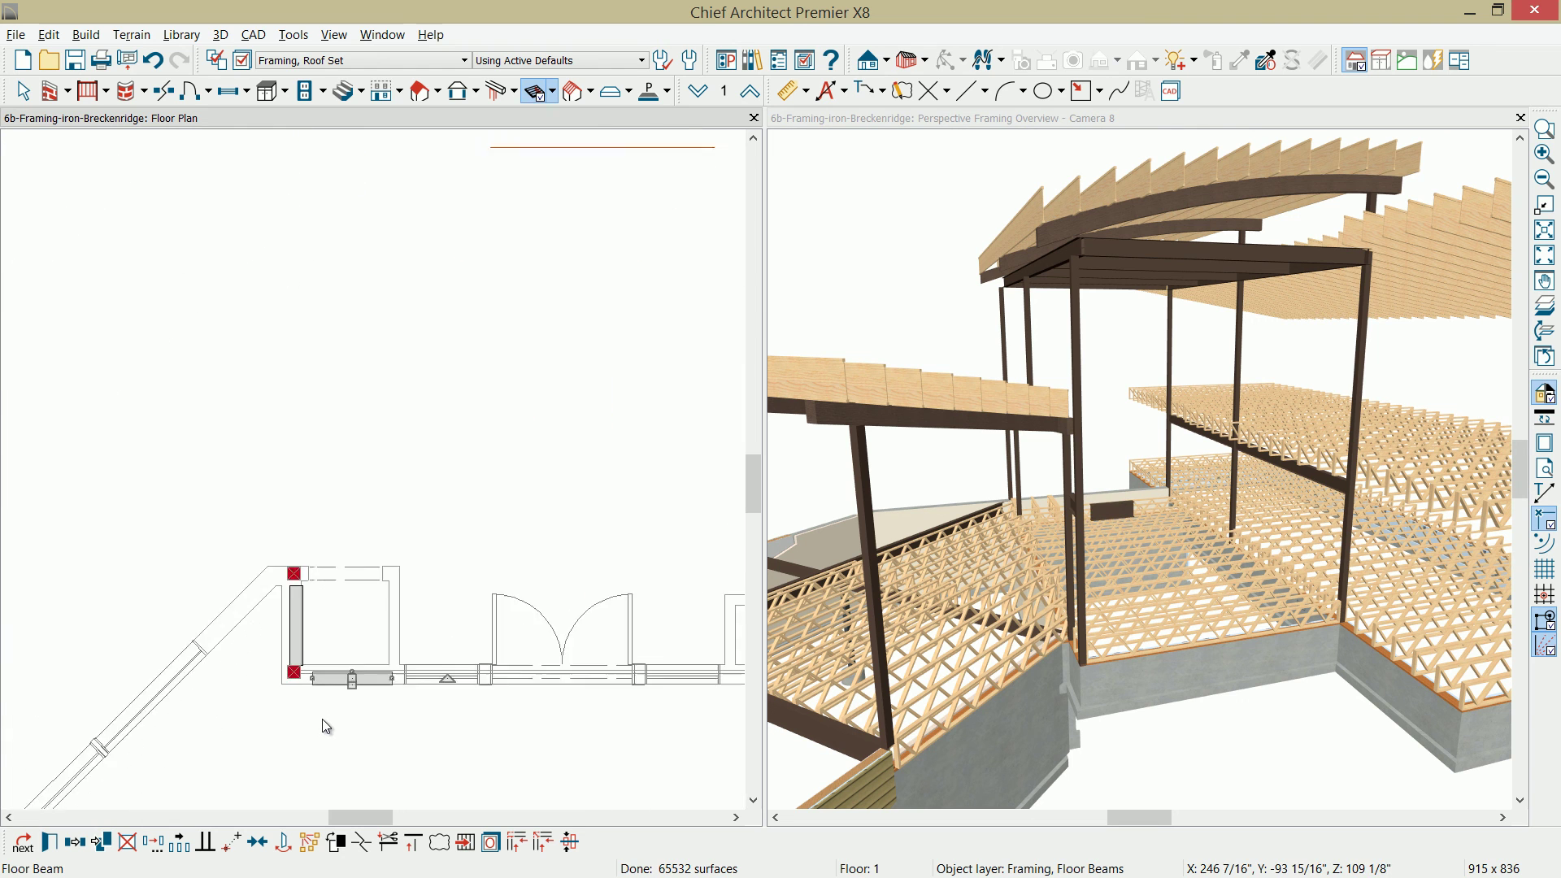
# - Fit the horizontal beam against the post beside the short beam and extend it along the lower wall to the far corner post
pyautogui.moveTo(310, 658); pyautogui.dragTo(359, 647)
pyautogui.moveTo(321, 658); pyautogui.dragTo(170, 665, button='middle')
pyautogui.scroll(-4, 170, 665)
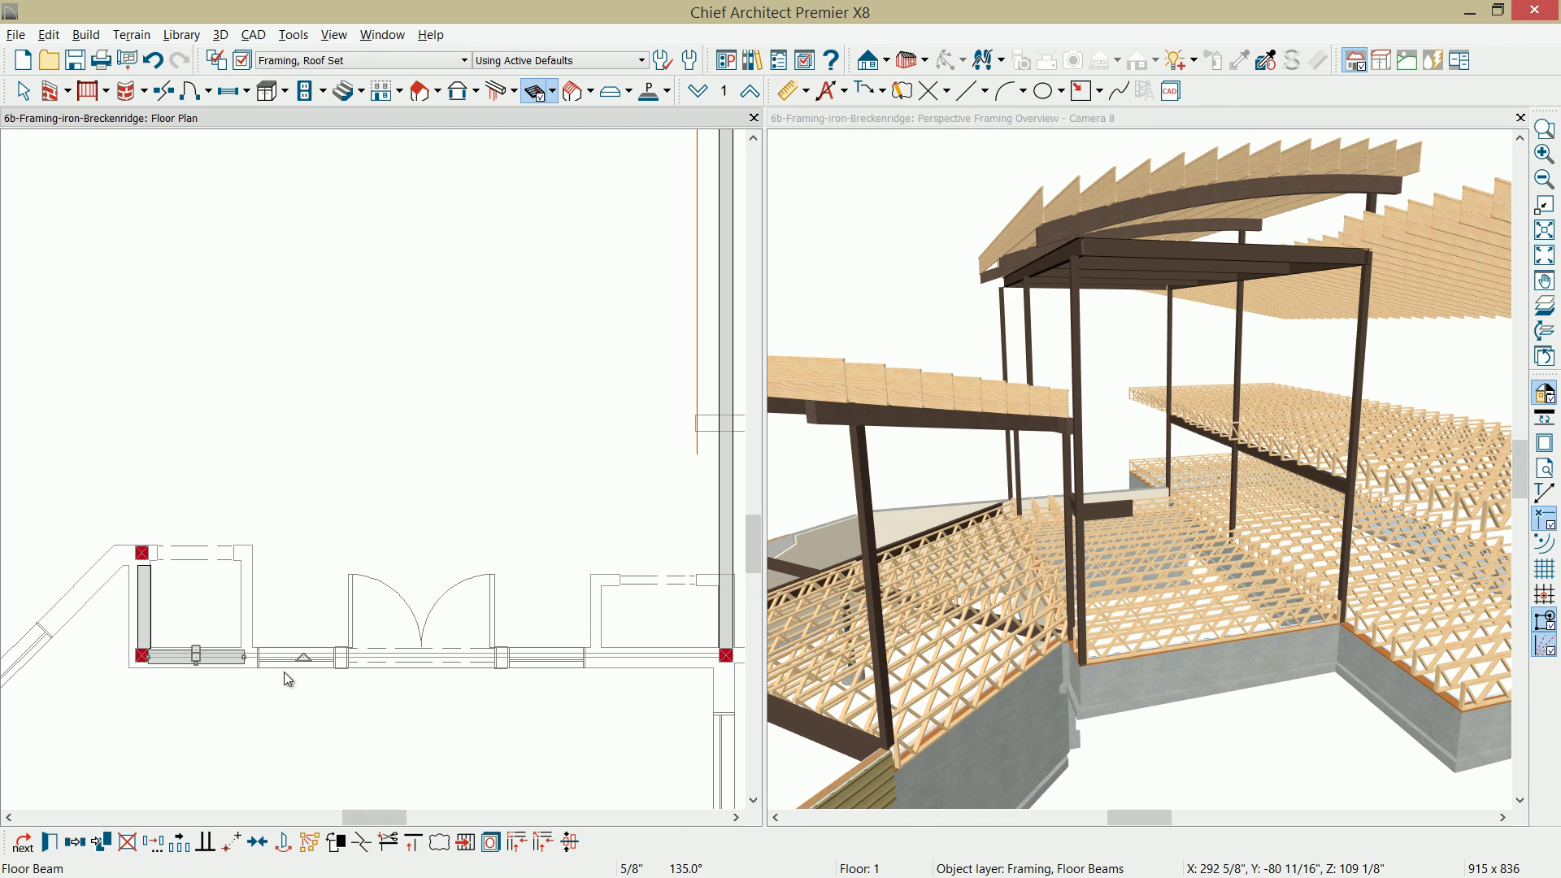
pyautogui.moveTo(248, 656); pyautogui.dragTo(714, 647)
pyautogui.scroll(-1, 636, 739)
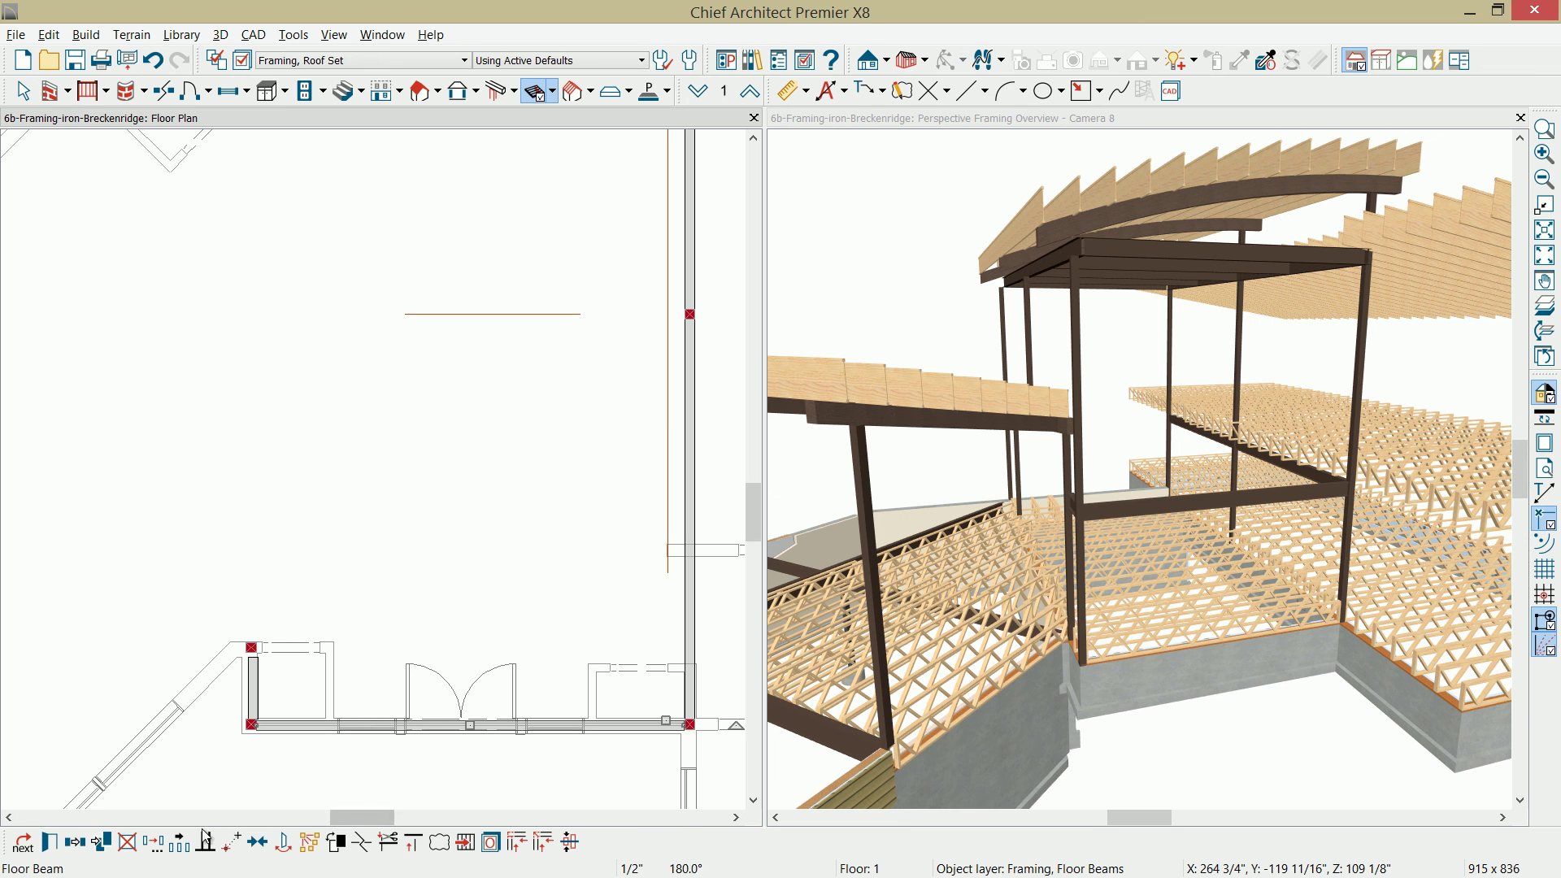
# - Reflect a copy of the lower wall beam about the horizontal CAD line onto the opposite wall
pyautogui.click(68, 845)
pyautogui.click(76, 846)
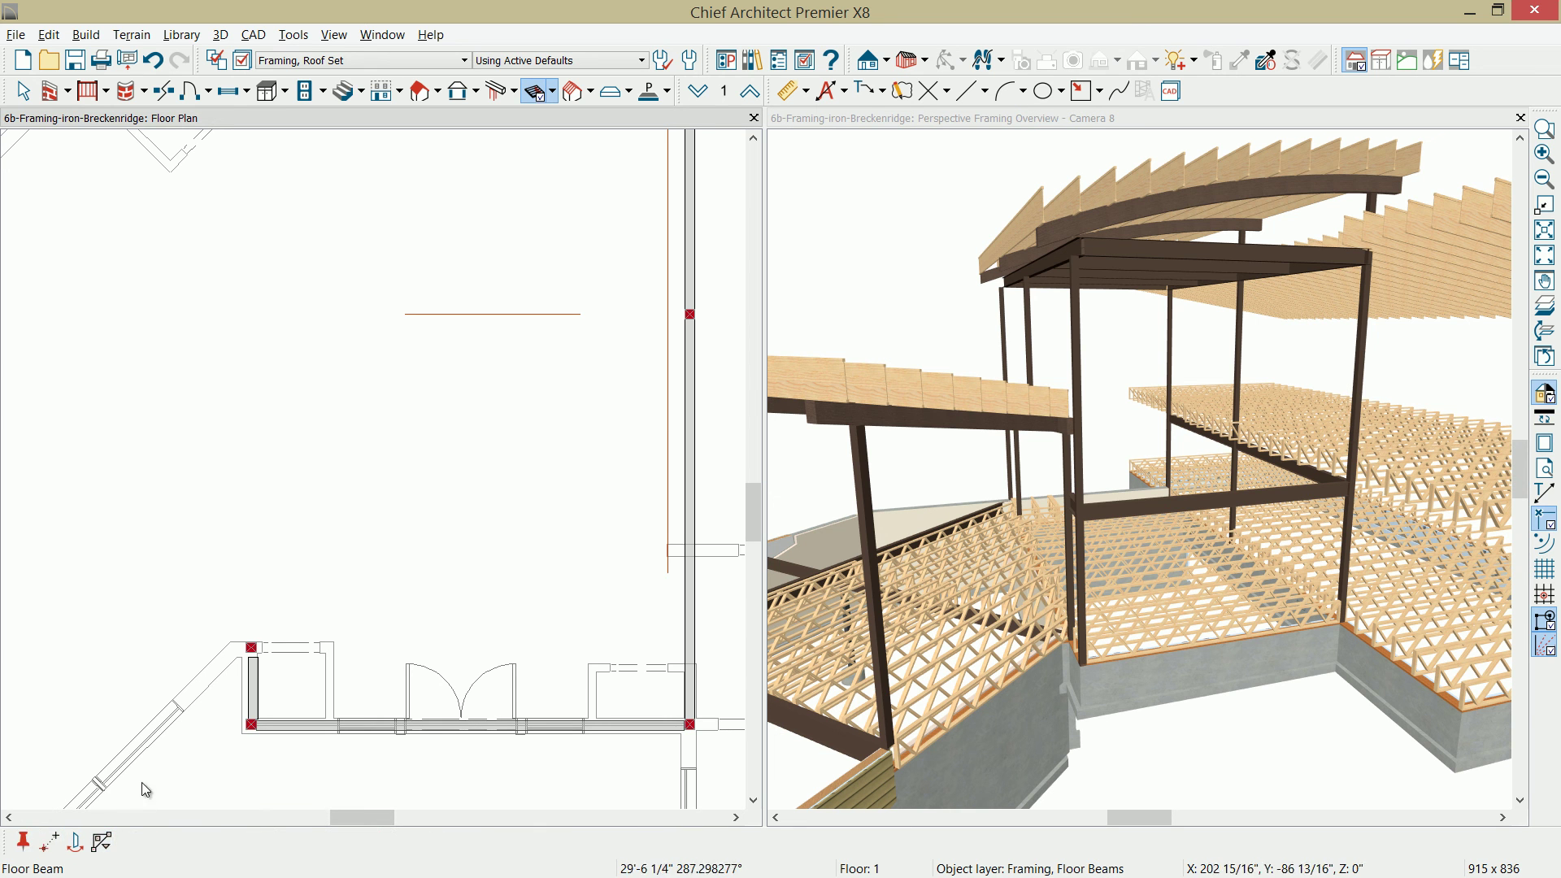
pyautogui.click(460, 309)
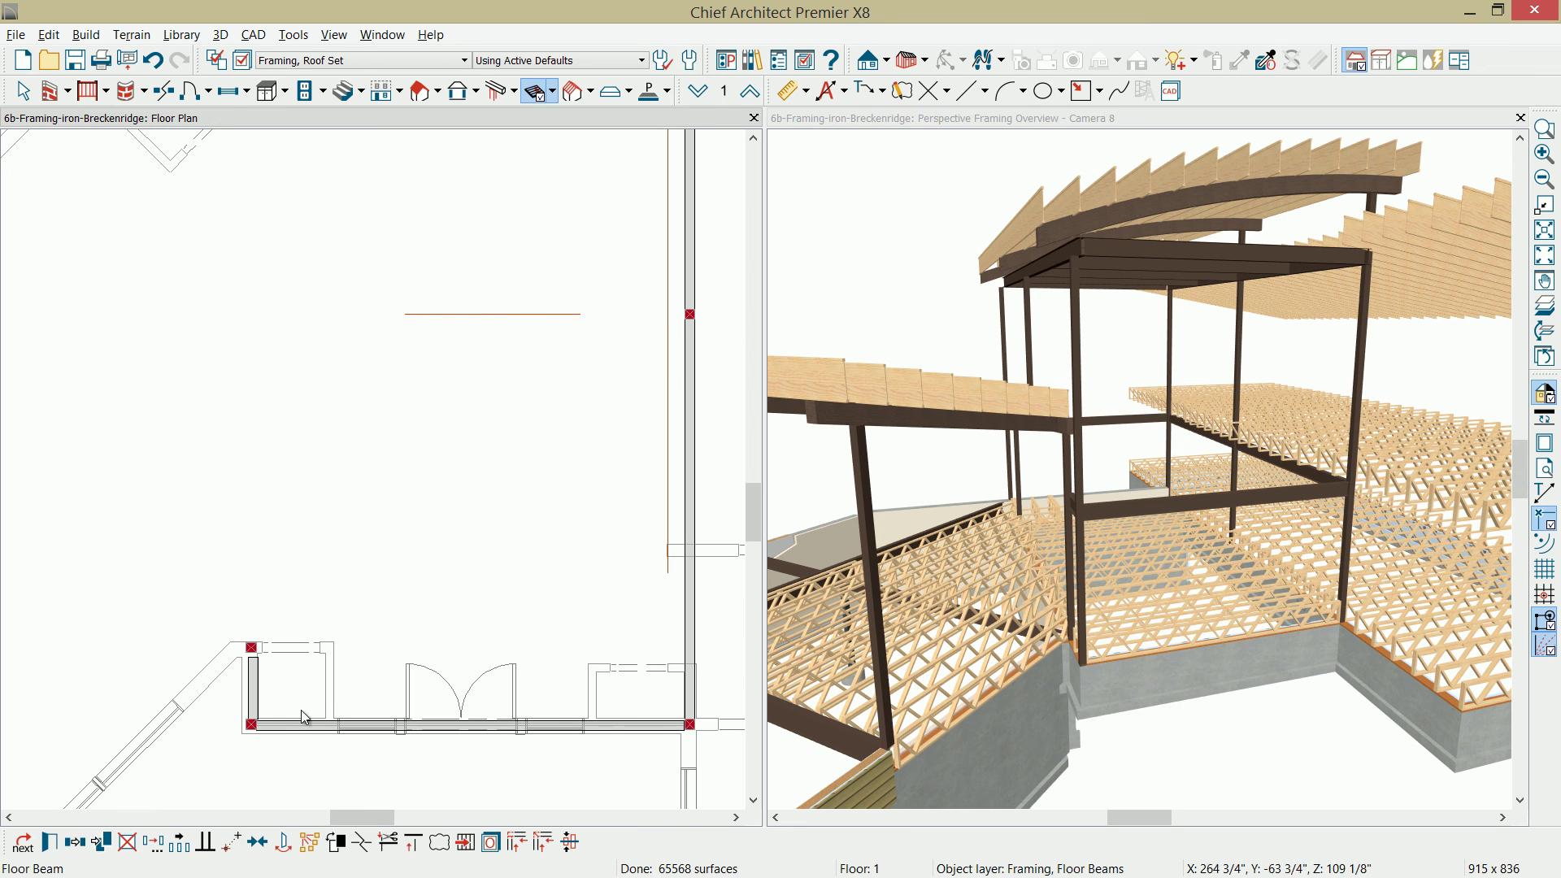
# - Center the short vertical beam on the adjacent post so it lines up between its two posts
pyautogui.moveTo(232, 718); pyautogui.dragTo(281, 647, button='middle')
pyautogui.scroll(2, 280, 647)
pyautogui.scroll(1, 283, 647)
pyautogui.click(324, 593)
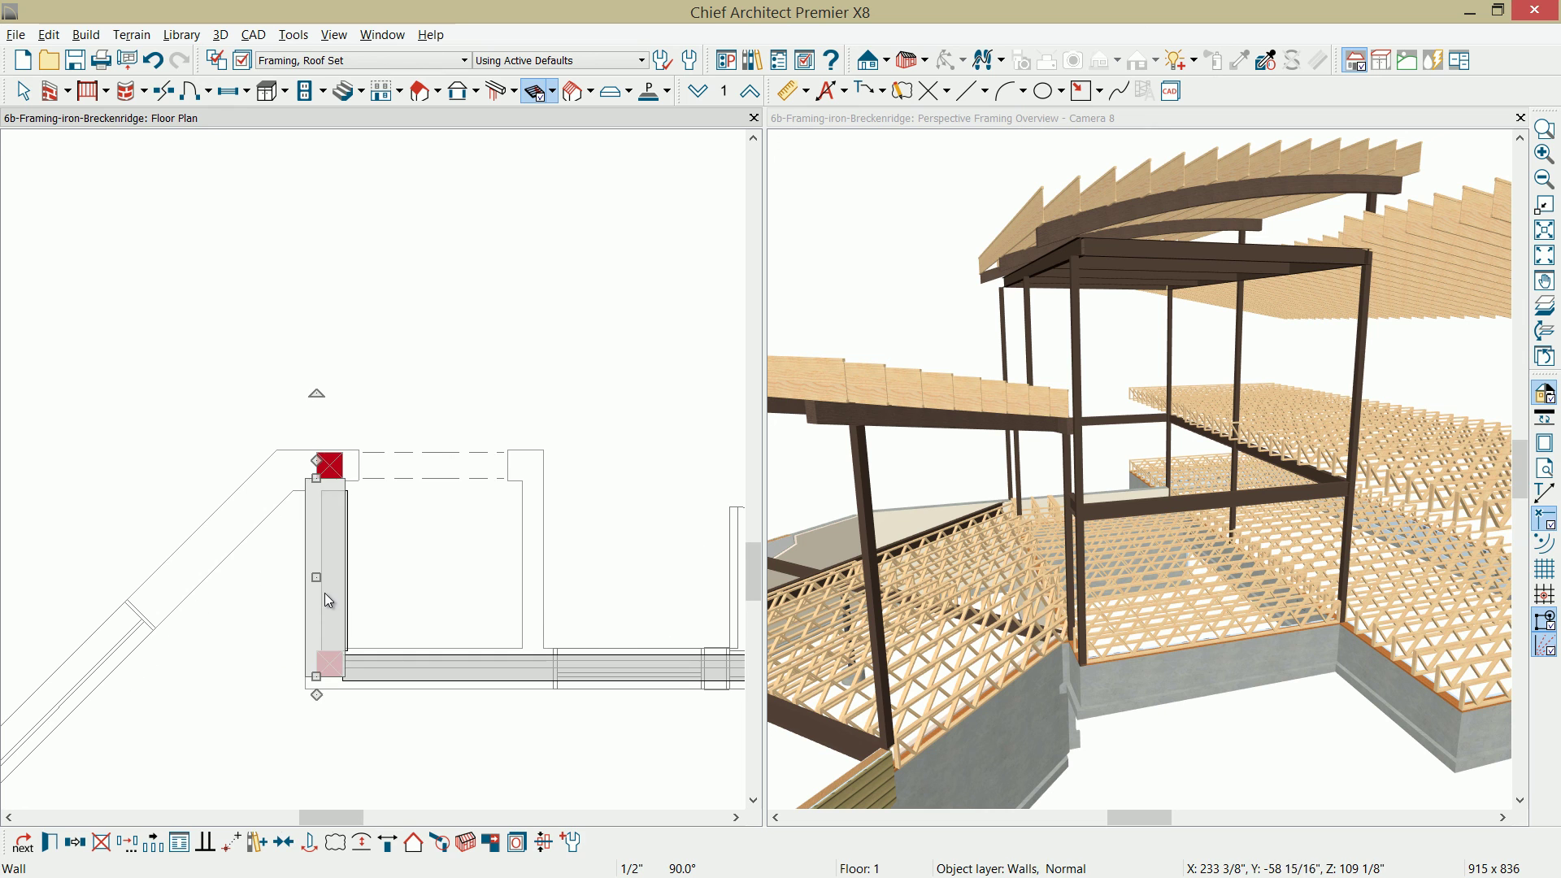
pyautogui.click(328, 588)
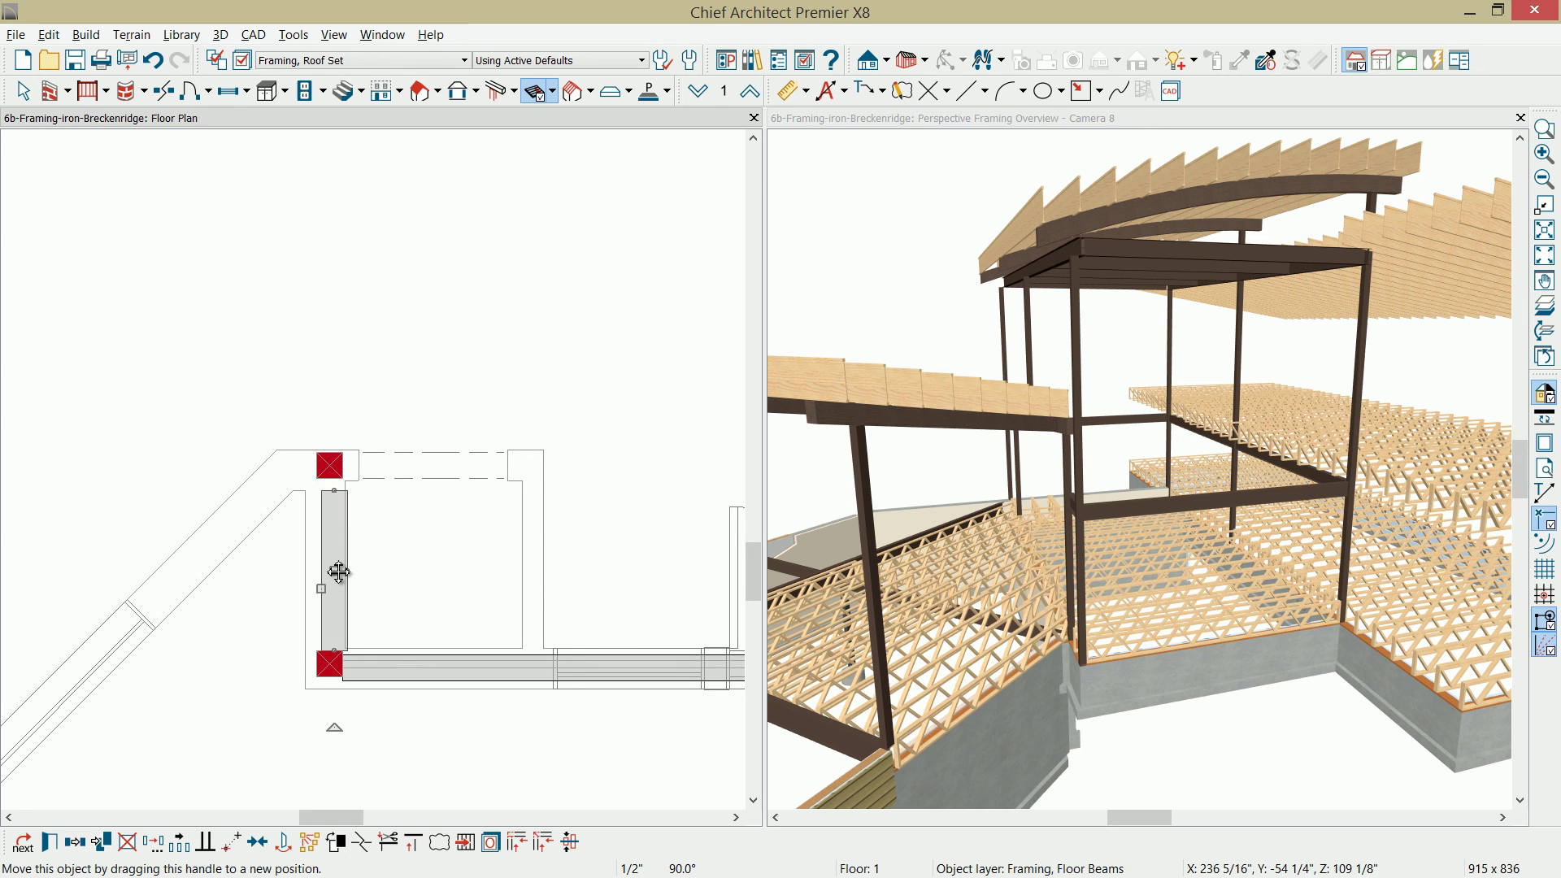
pyautogui.moveTo(328, 573); pyautogui.dragTo(330, 478)
pyautogui.scroll(-4, 314, 587)
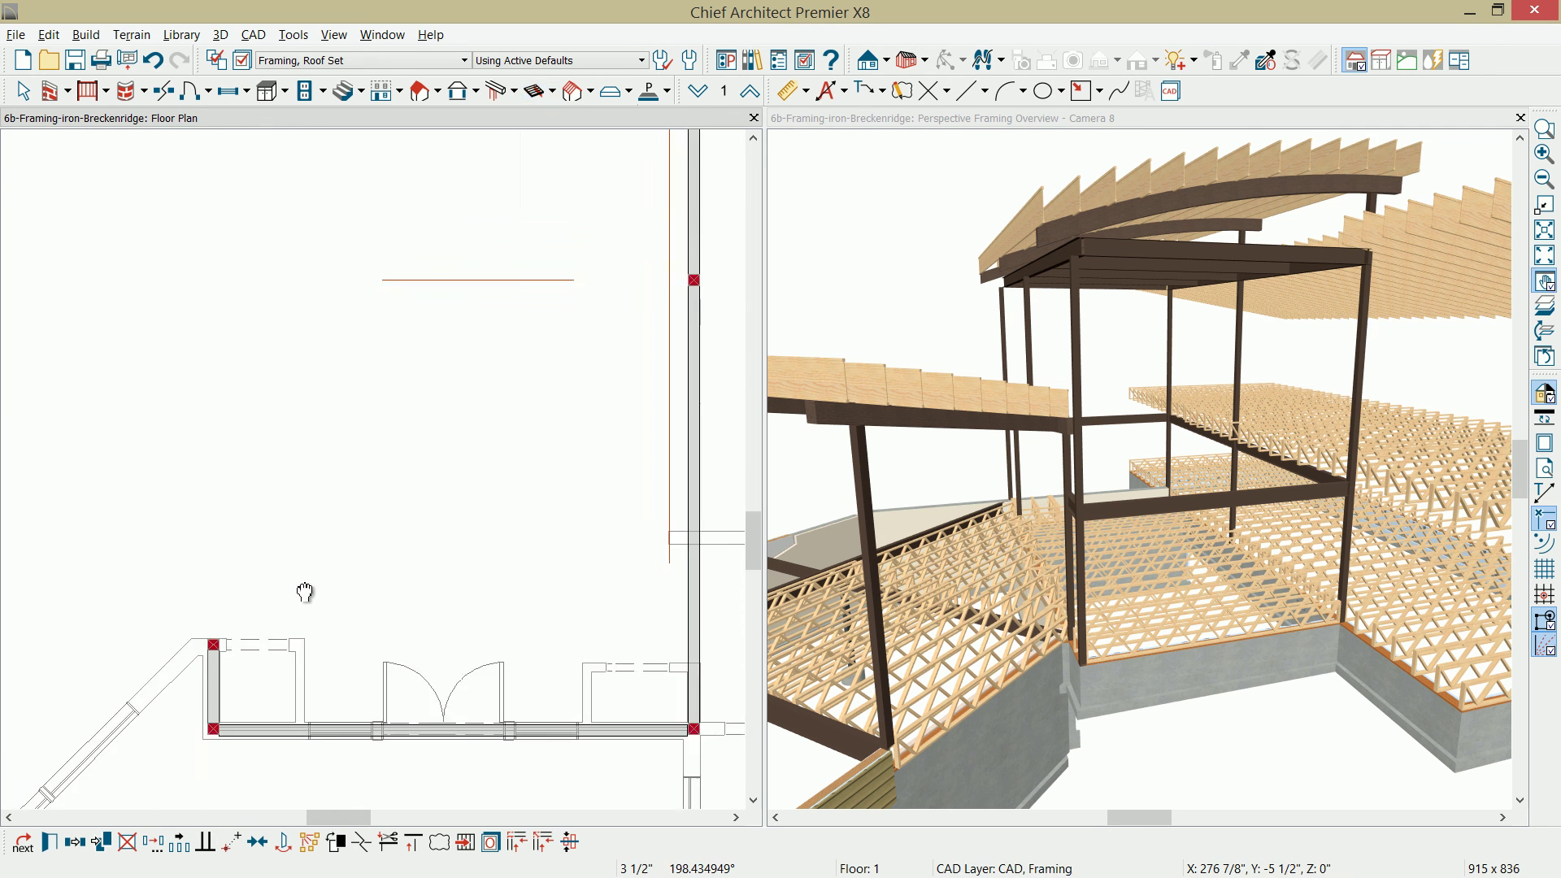
# - Maximize the perspective framing overview camera view
pyautogui.doubleClick(1164, 120)
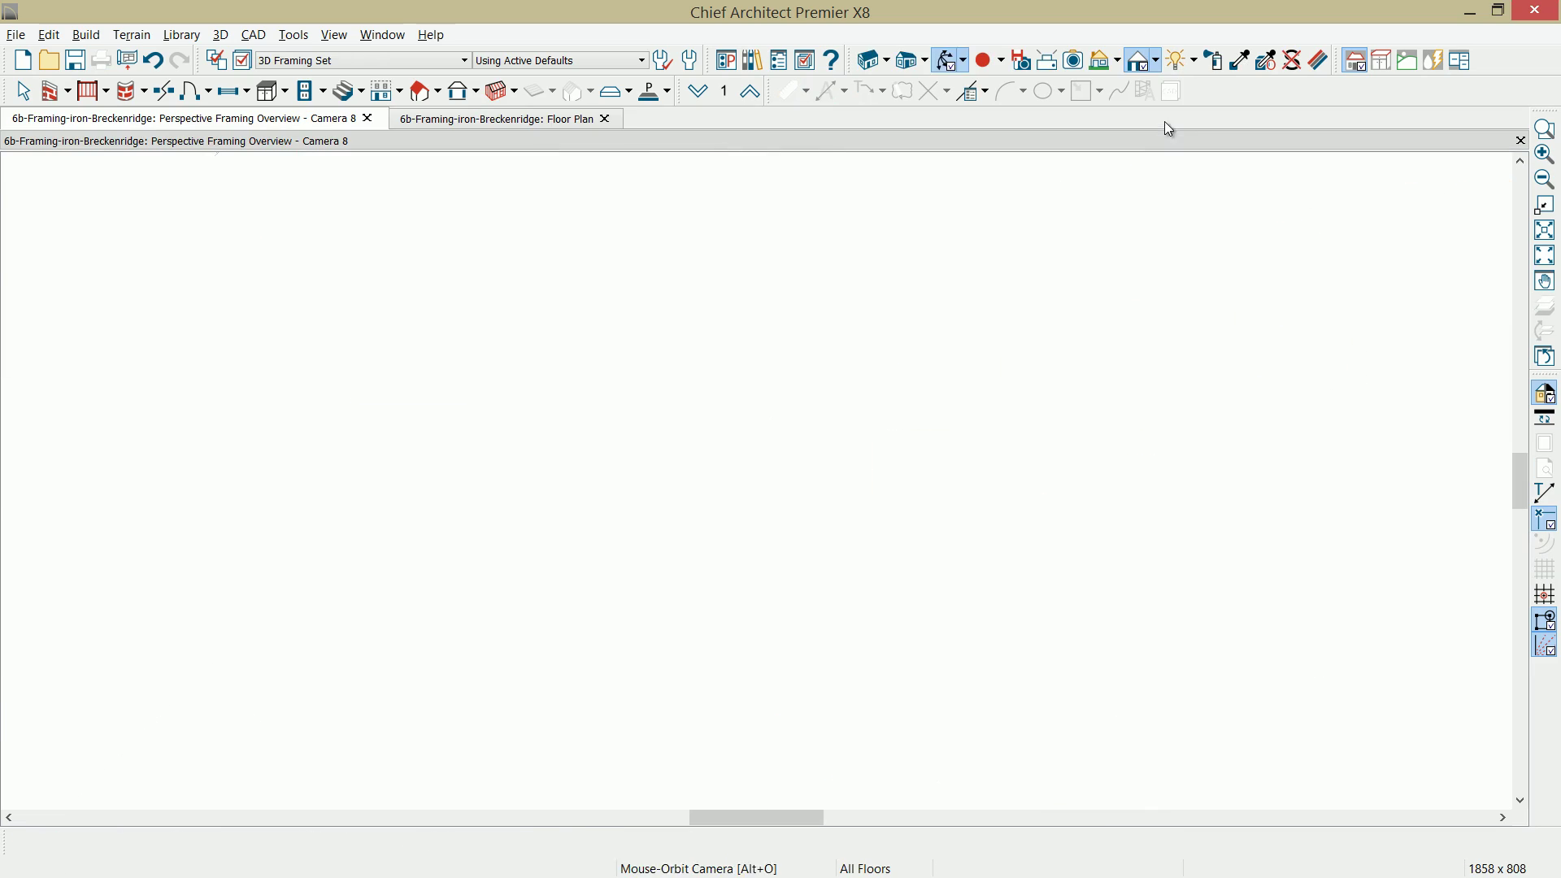